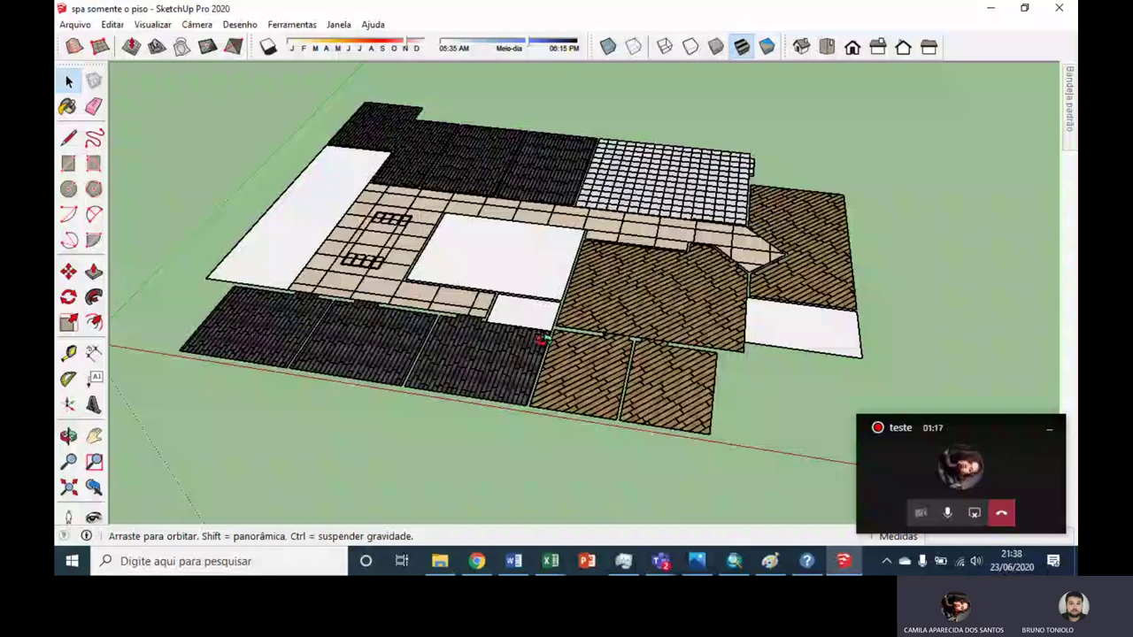
Step: Orbit the plan, list the In Model materials and switch to Paint Bucket
{"action": "middle_click_drag", "start_coordinate": [541, 338], "coordinate": [584, 301]}
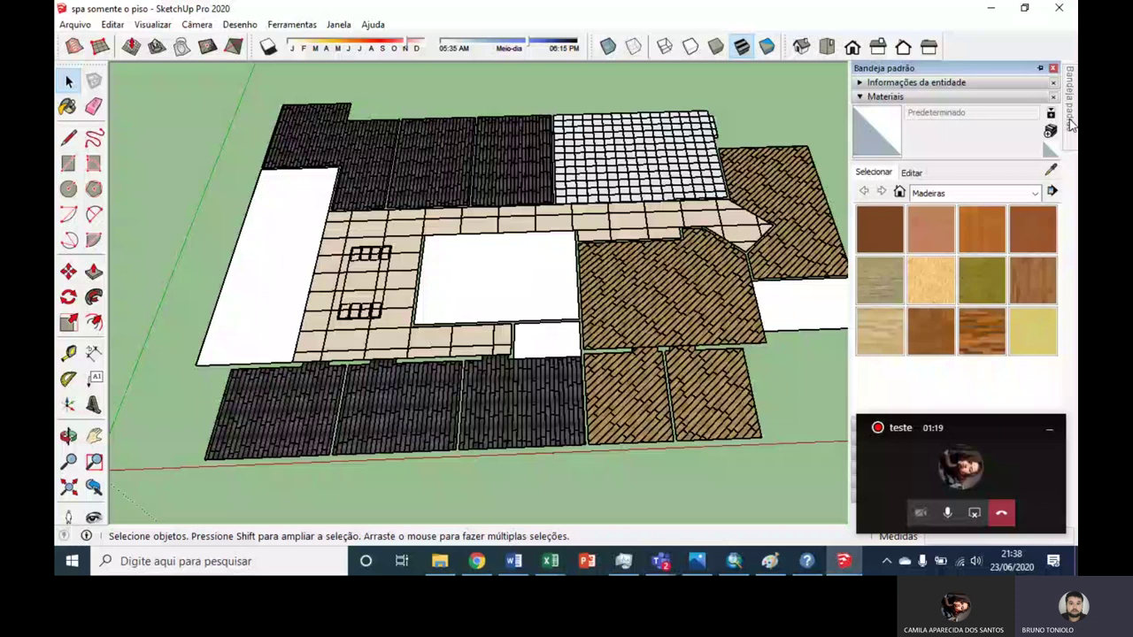
{"action": "left_click", "coordinate": [899, 192]}
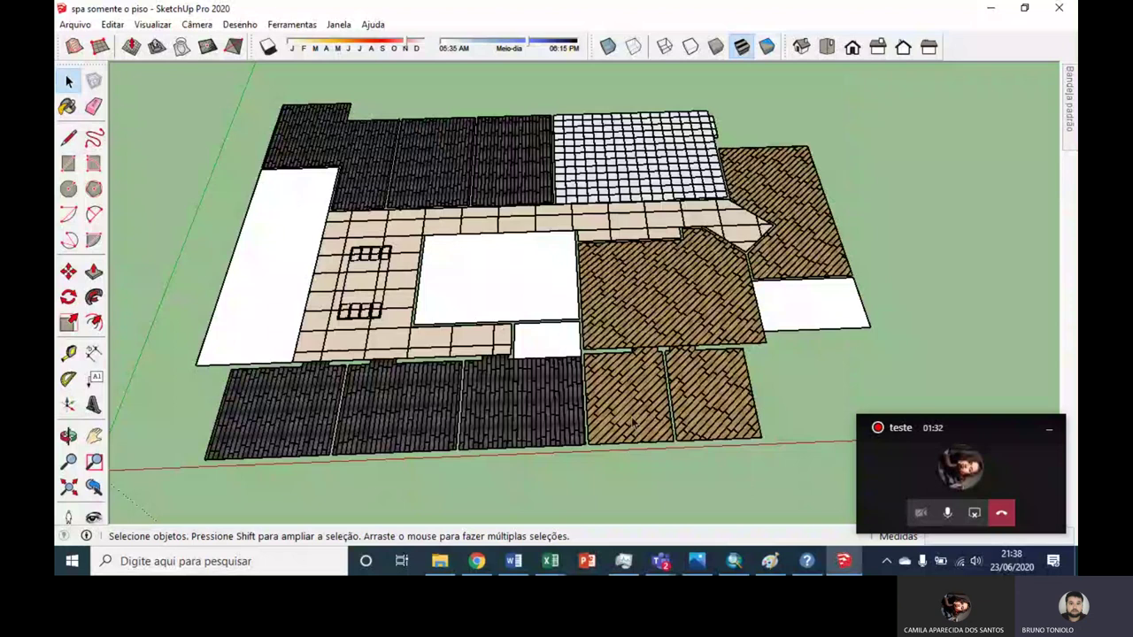
{"action": "scroll", "coordinate": [634, 425], "scroll_direction": "up", "scroll_amount": 2}
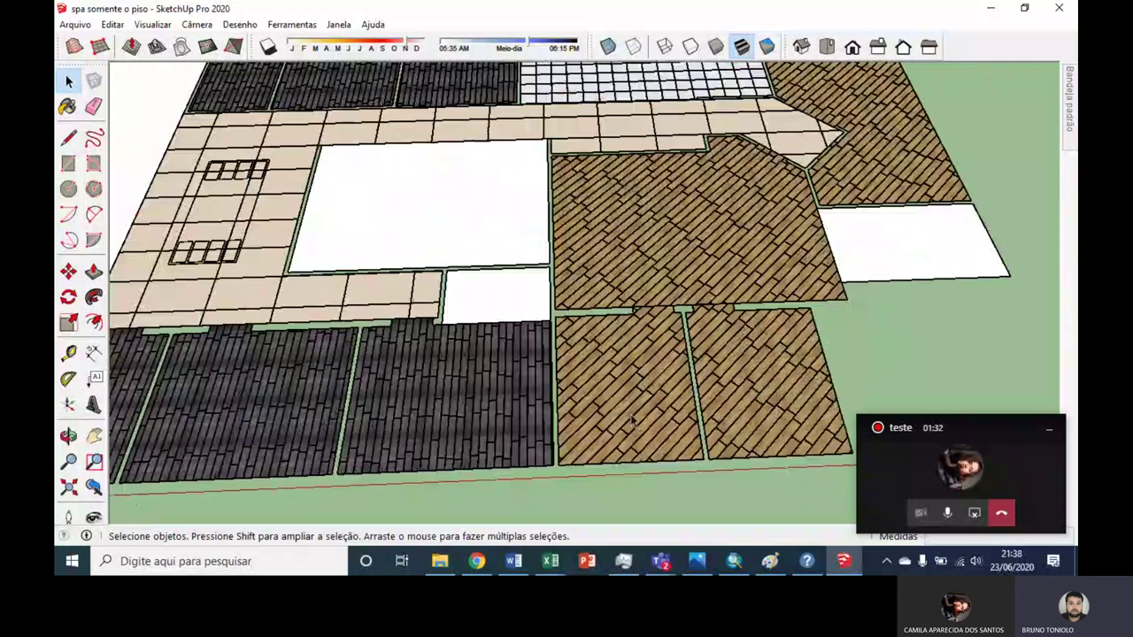
{"action": "scroll", "coordinate": [629, 412], "scroll_direction": "up", "scroll_amount": 2}
{"action": "scroll", "coordinate": [629, 412], "scroll_direction": "up", "scroll_amount": 5}
{"action": "key", "text": "b"}
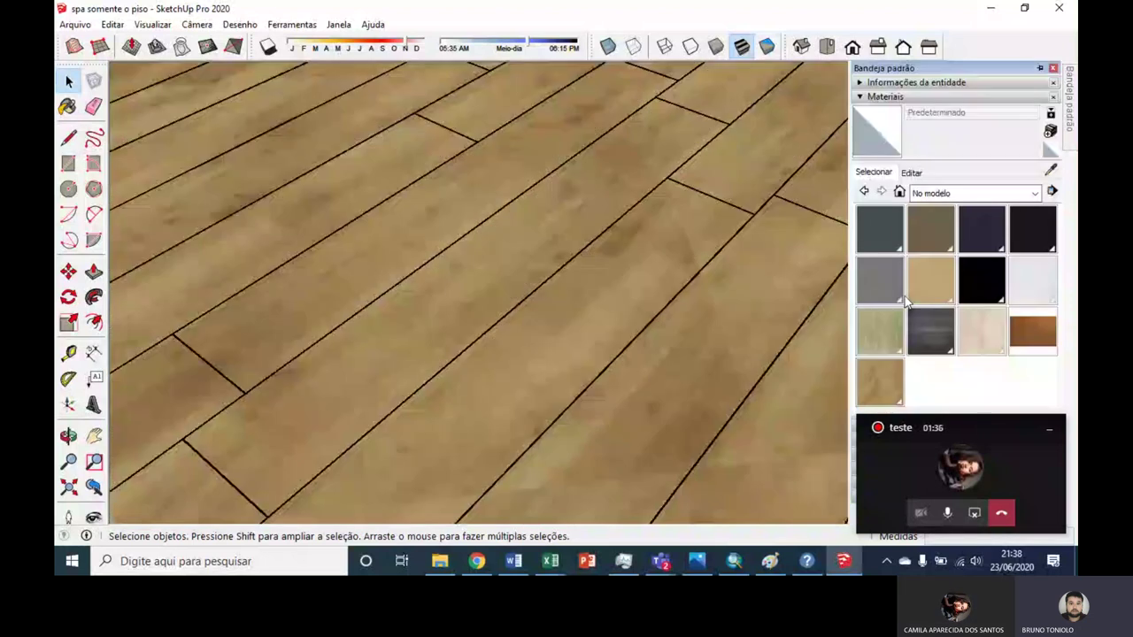
Step: Set the vinilico texture width to 0,50 m
{"action": "left_click", "coordinate": [911, 174]}
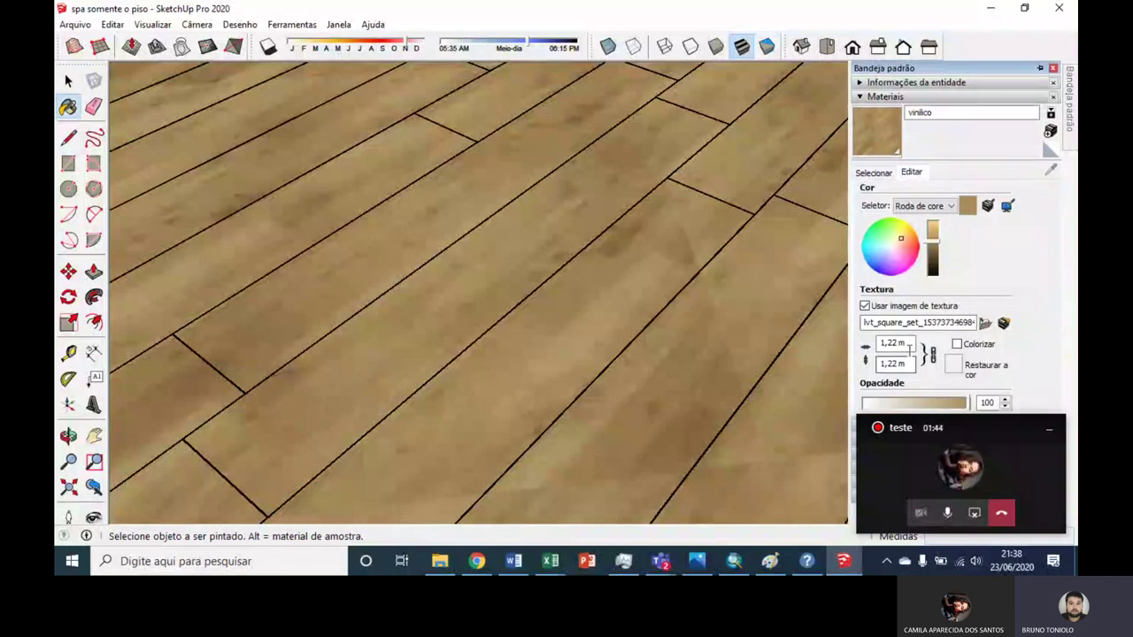
{"action": "left_click_drag", "start_coordinate": [909, 344], "coordinate": [881, 345]}
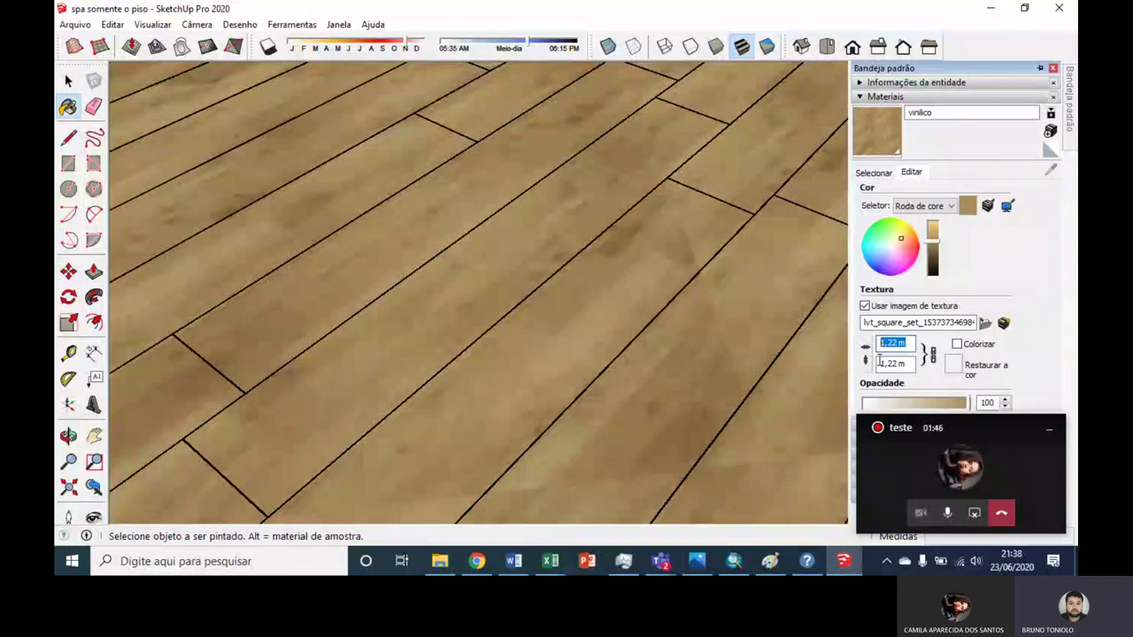
{"action": "type", "text": "0,"}
{"action": "type", "text": "5"}
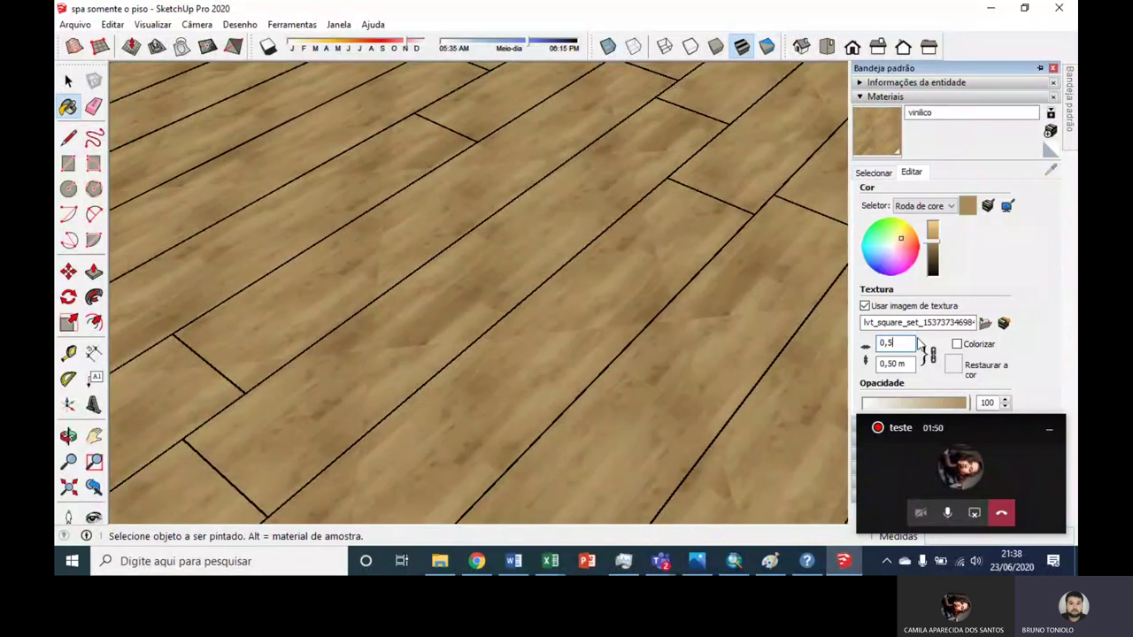
{"action": "left_click", "coordinate": [902, 362]}
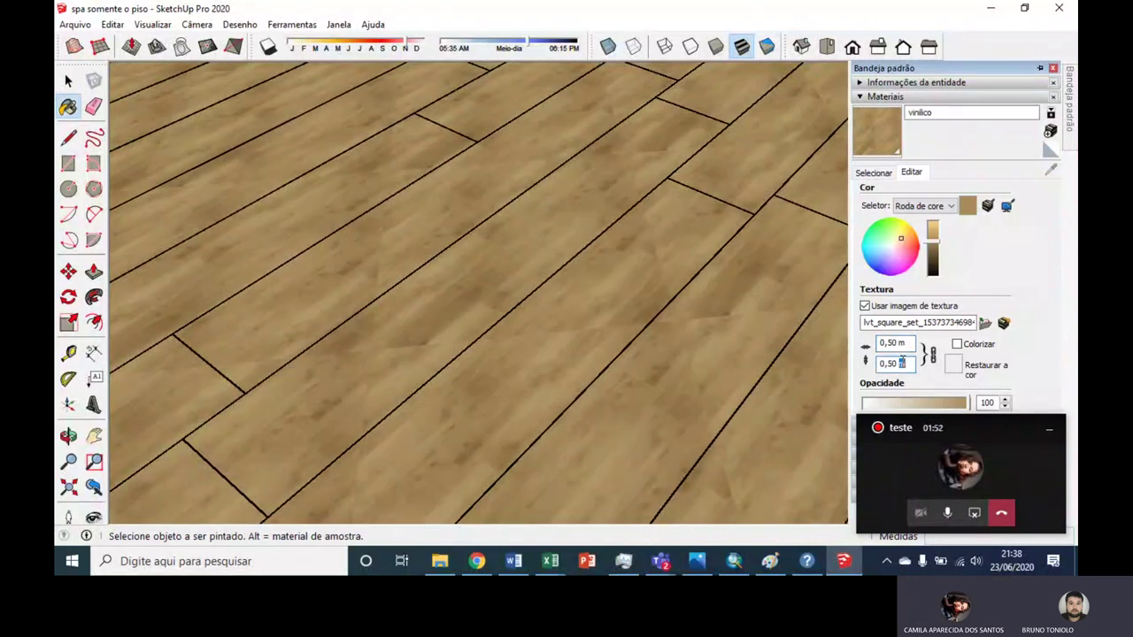
{"action": "scroll", "coordinate": [759, 260], "scroll_direction": "down", "scroll_amount": 1}
{"action": "scroll", "coordinate": [726, 264], "scroll_direction": "down", "scroll_amount": 1}
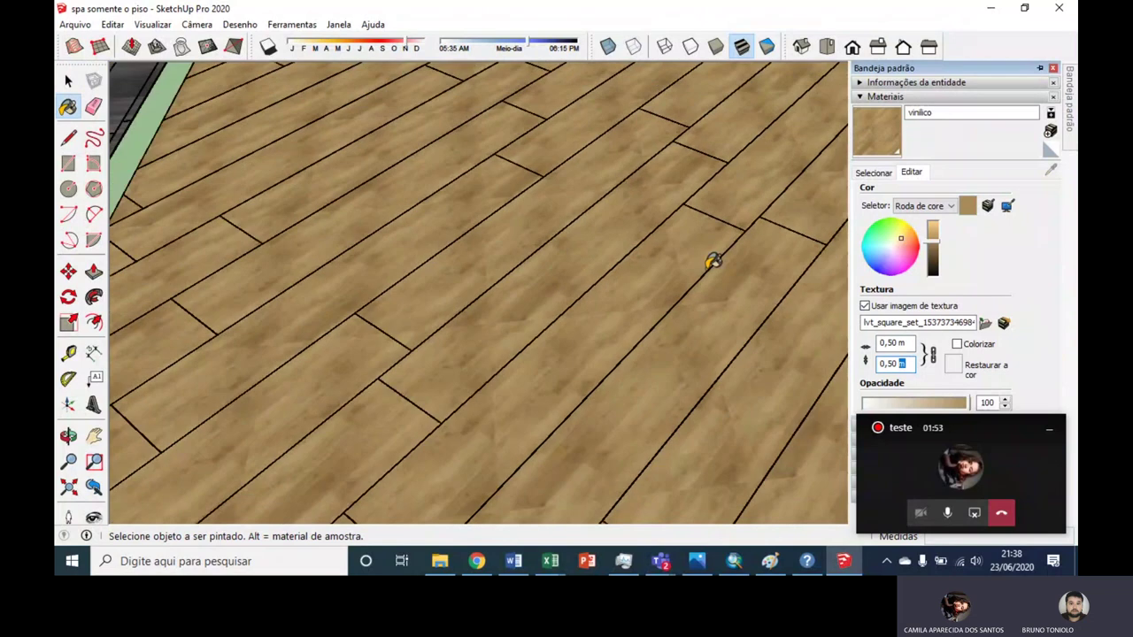
{"action": "scroll", "coordinate": [711, 262], "scroll_direction": "down", "scroll_amount": 1}
{"action": "scroll", "coordinate": [815, 289], "scroll_direction": "up", "scroll_amount": 2}
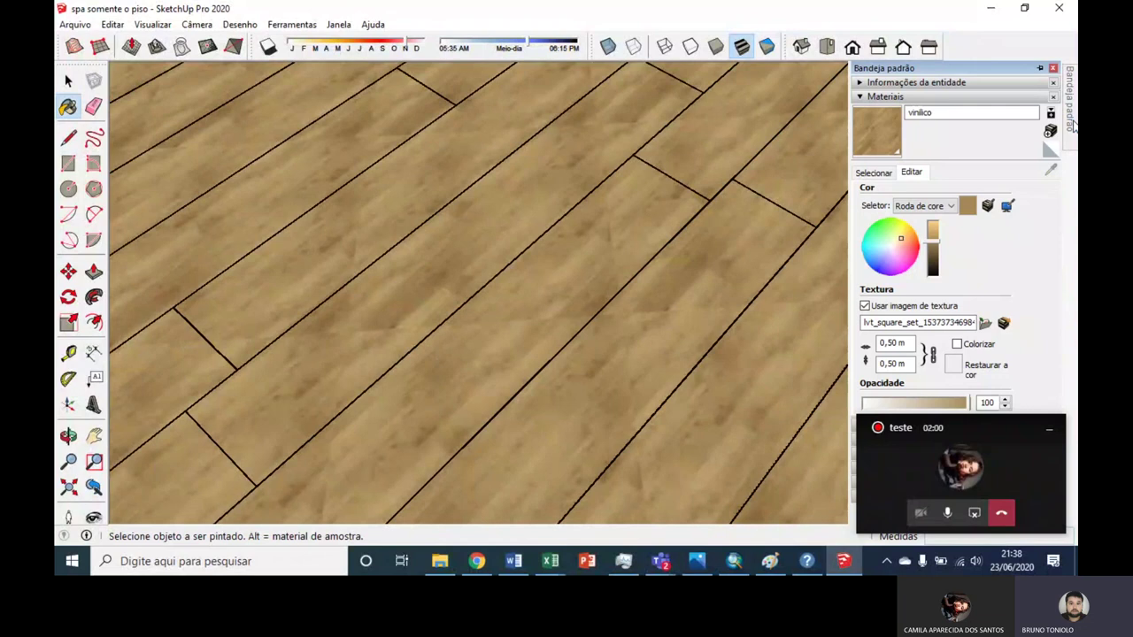
Step: Orbit and zoom over the wood floor to check the smaller planks
{"action": "middle_click_drag", "start_coordinate": [749, 185], "coordinate": [789, 165]}
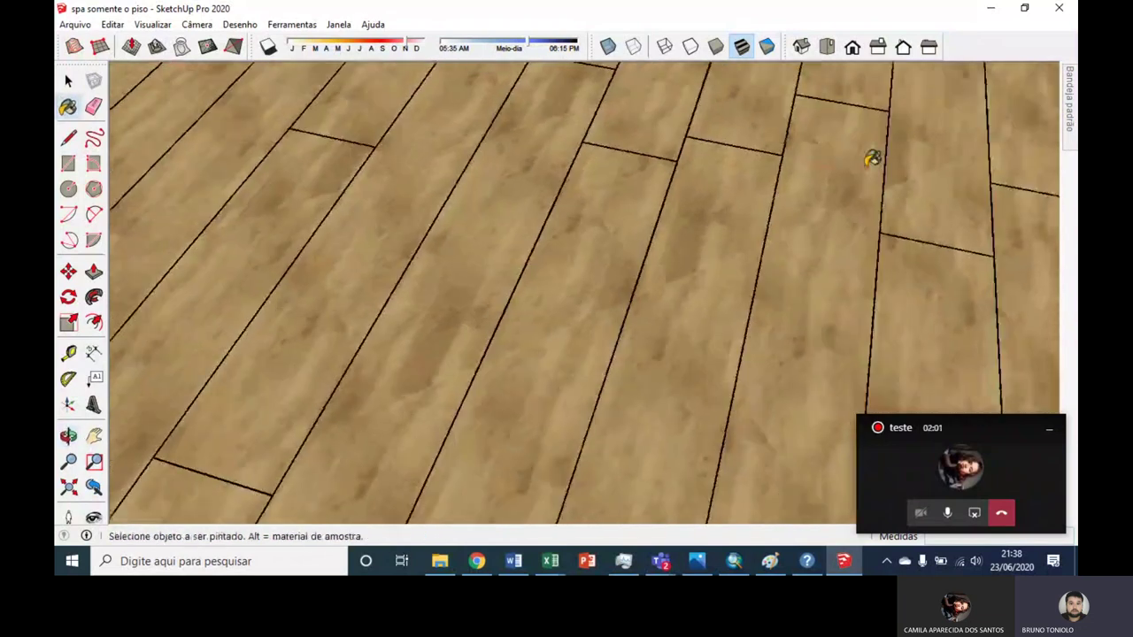
{"action": "scroll", "coordinate": [727, 177], "scroll_direction": "up", "scroll_amount": 2}
{"action": "scroll", "coordinate": [728, 177], "scroll_direction": "down", "scroll_amount": 2}
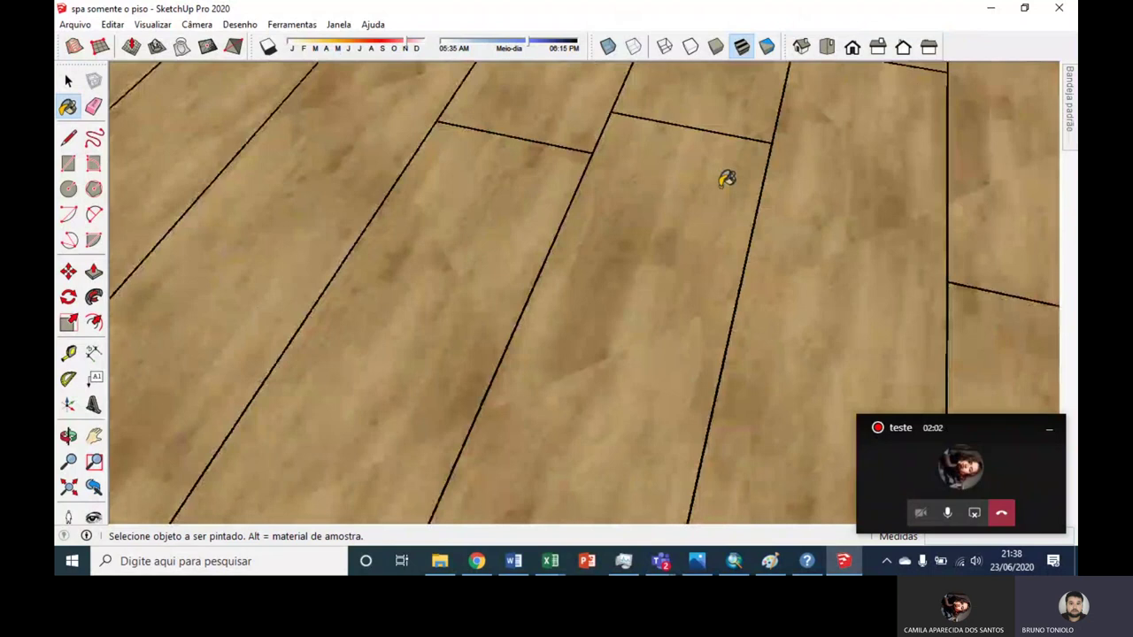
{"action": "key", "text": "t"}
{"action": "scroll", "coordinate": [726, 180], "scroll_direction": "down", "scroll_amount": 3}
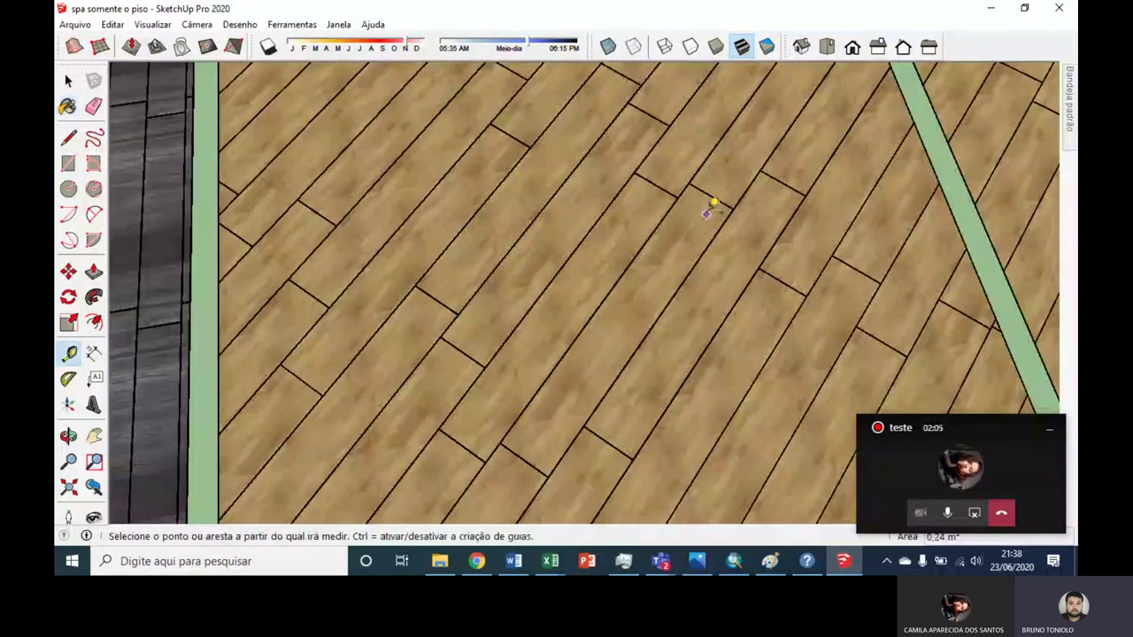
Step: Tape-measure from a plank corner, then set the vinilico texture width to 0,20 m
{"action": "scroll", "coordinate": [708, 177], "scroll_direction": "up", "scroll_amount": 2}
{"action": "left_click", "coordinate": [681, 173]}
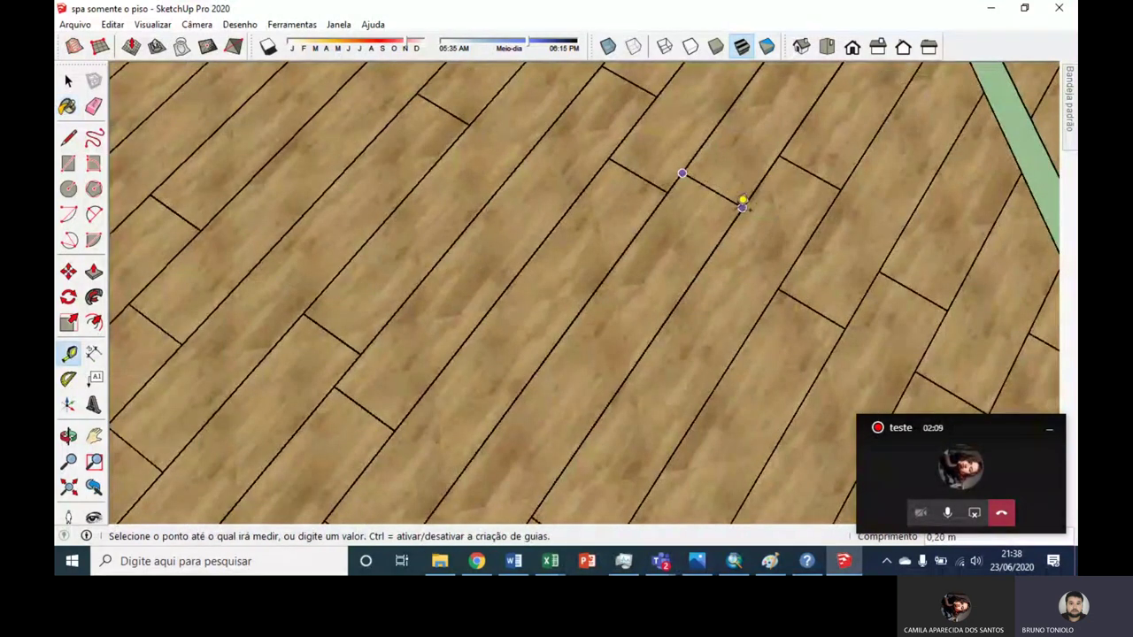
{"action": "scroll", "coordinate": [742, 198], "scroll_direction": "up", "scroll_amount": 1}
{"action": "scroll", "coordinate": [741, 199], "scroll_direction": "up", "scroll_amount": 1}
{"action": "key", "text": "space"}
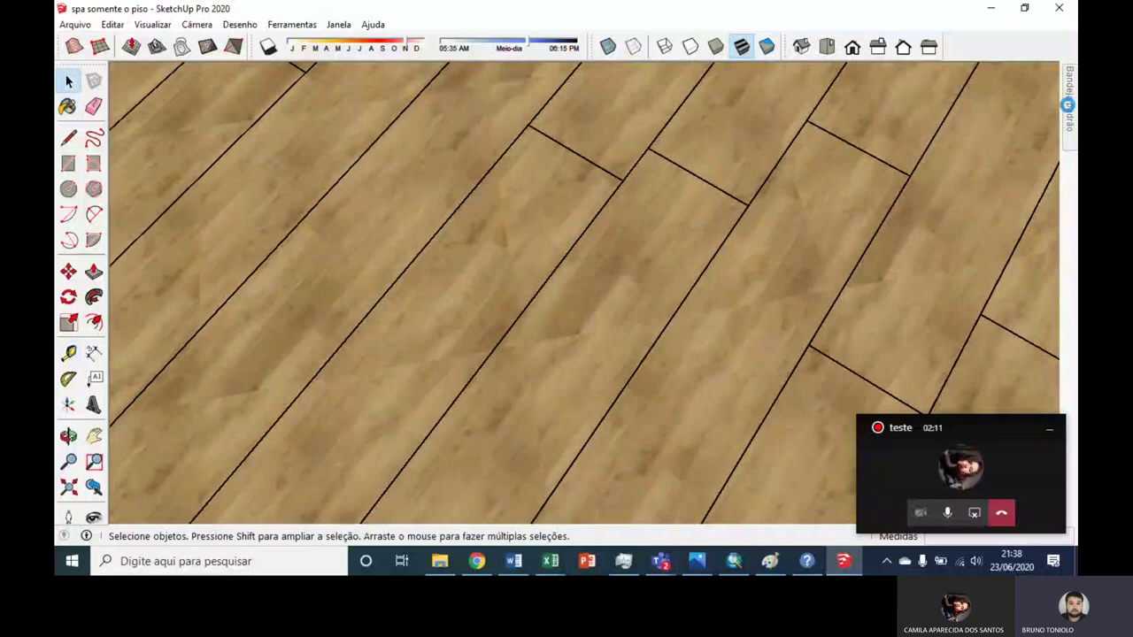
{"action": "double_click", "coordinate": [896, 342]}
{"action": "type", "text": "0,20"}
{"action": "key", "text": "Return"}
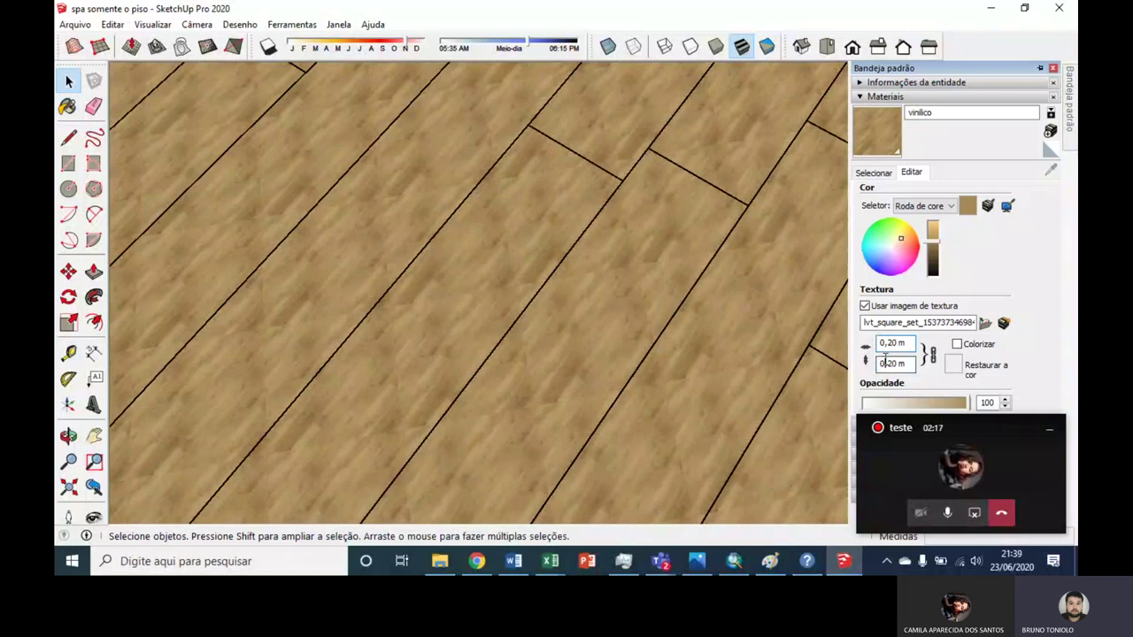
Step: Orbit to a lower view to review the finer 0,20 m planks
{"action": "scroll", "coordinate": [504, 221], "scroll_direction": "down", "scroll_amount": 3}
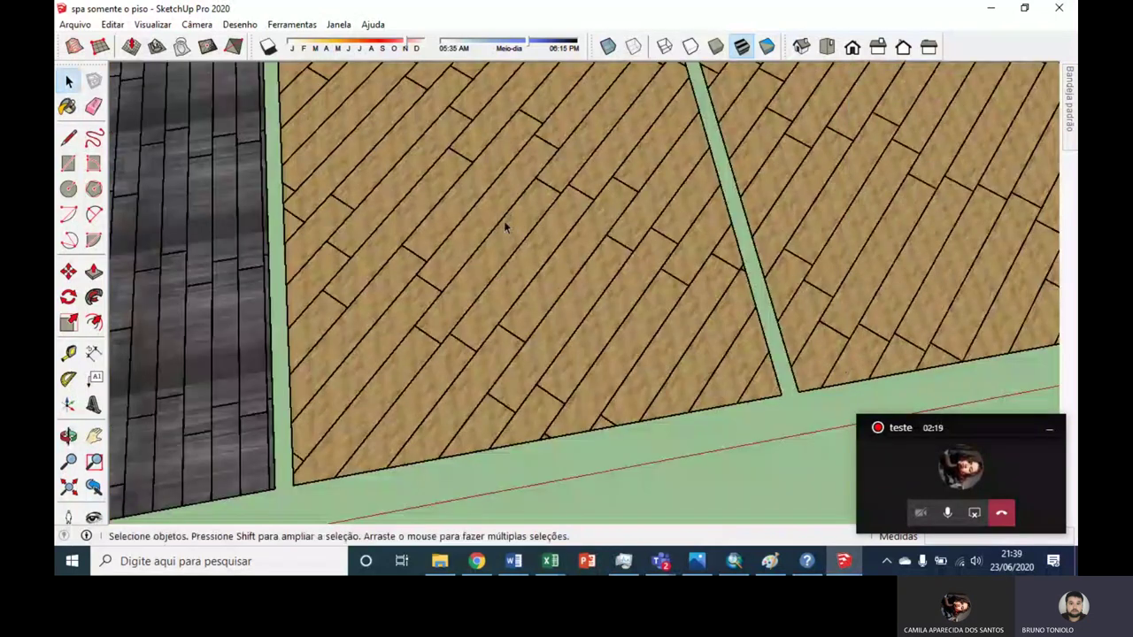
{"action": "scroll", "coordinate": [502, 226], "scroll_direction": "up", "scroll_amount": 1}
{"action": "scroll", "coordinate": [502, 226], "scroll_direction": "up", "scroll_amount": 2}
{"action": "scroll", "coordinate": [501, 223], "scroll_direction": "up", "scroll_amount": 2}
{"action": "mouse_move", "coordinate": [499, 219]}
{"action": "middle_mouse_down"}
{"action": "mouse_move", "coordinate": [609, 194]}
{"action": "mouse_move", "coordinate": [614, 108]}
{"action": "mouse_move", "coordinate": [584, 173]}
{"action": "mouse_move", "coordinate": [613, 207]}
{"action": "mouse_move", "coordinate": [304, 253]}
{"action": "mouse_move", "coordinate": [361, 296]}
{"action": "mouse_move", "coordinate": [434, 266]}
{"action": "middle_mouse_up"}
{"action": "scroll", "coordinate": [583, 170], "scroll_direction": "down", "scroll_amount": 3}
{"action": "scroll", "coordinate": [304, 253], "scroll_direction": "up", "scroll_amount": 2}
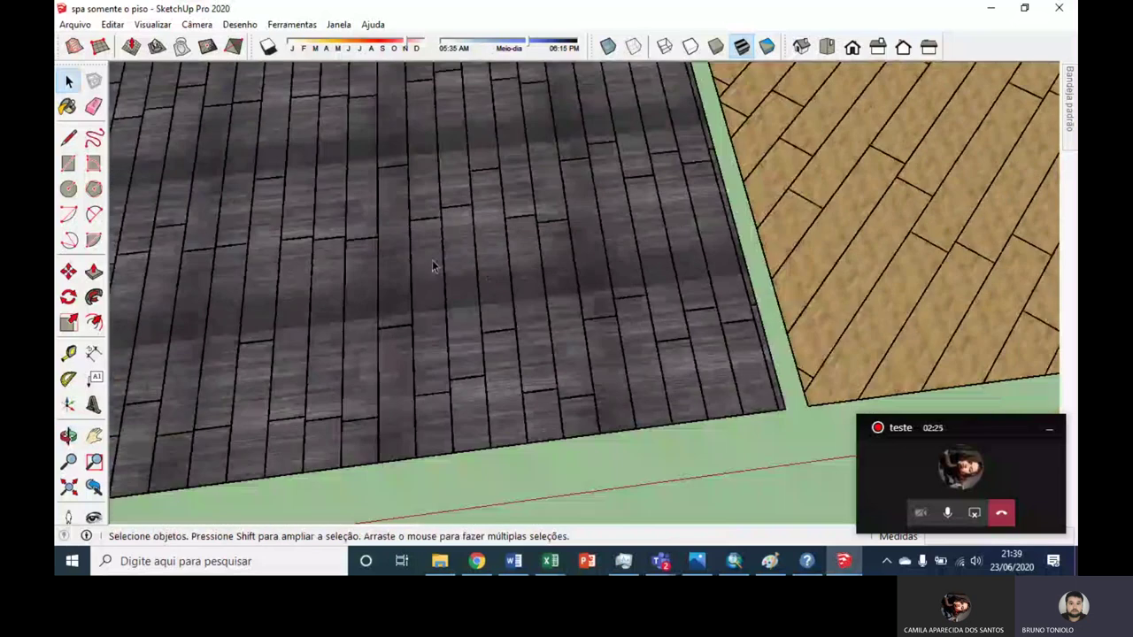
Step: Sample Material3 from the dark floor in the In Model materials list
{"action": "left_click", "coordinate": [1069, 97]}
{"action": "left_click", "coordinate": [899, 192]}
{"action": "left_click", "coordinate": [930, 330]}
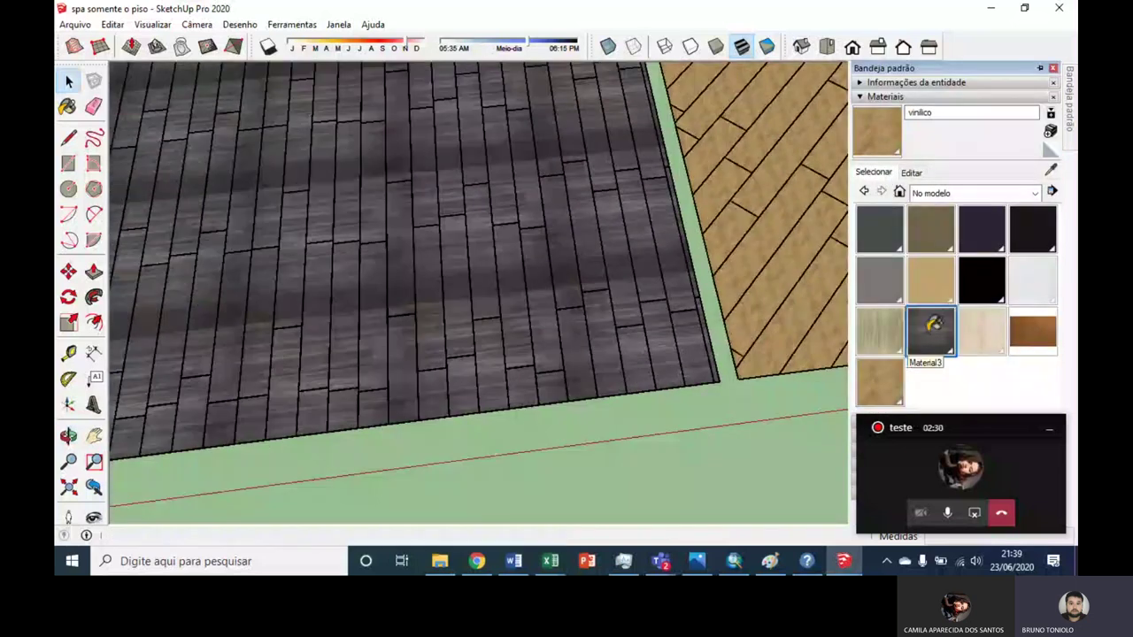
Step: Zoom in, tape-measure across a dark plank, and open Material3's 0,91 m texture settings
{"action": "scroll", "coordinate": [444, 244], "scroll_direction": "up", "scroll_amount": 1}
{"action": "scroll", "coordinate": [569, 246], "scroll_direction": "up", "scroll_amount": 3}
{"action": "scroll", "coordinate": [577, 247], "scroll_direction": "up", "scroll_amount": 2}
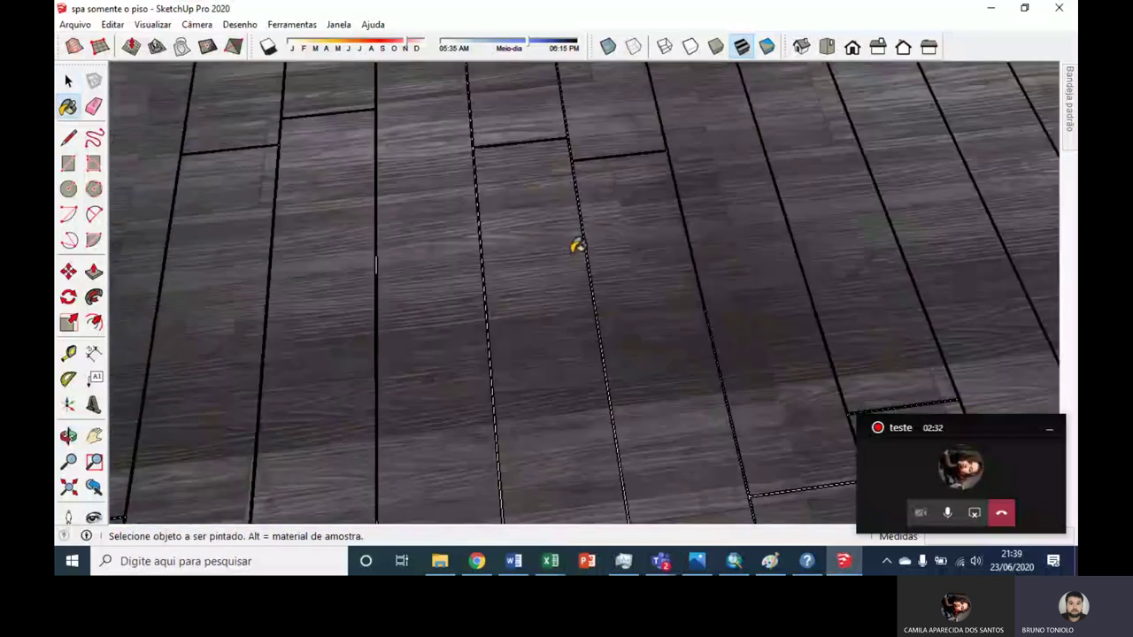
{"action": "scroll", "coordinate": [575, 246], "scroll_direction": "up", "scroll_amount": 1}
{"action": "left_click", "coordinate": [93, 353]}
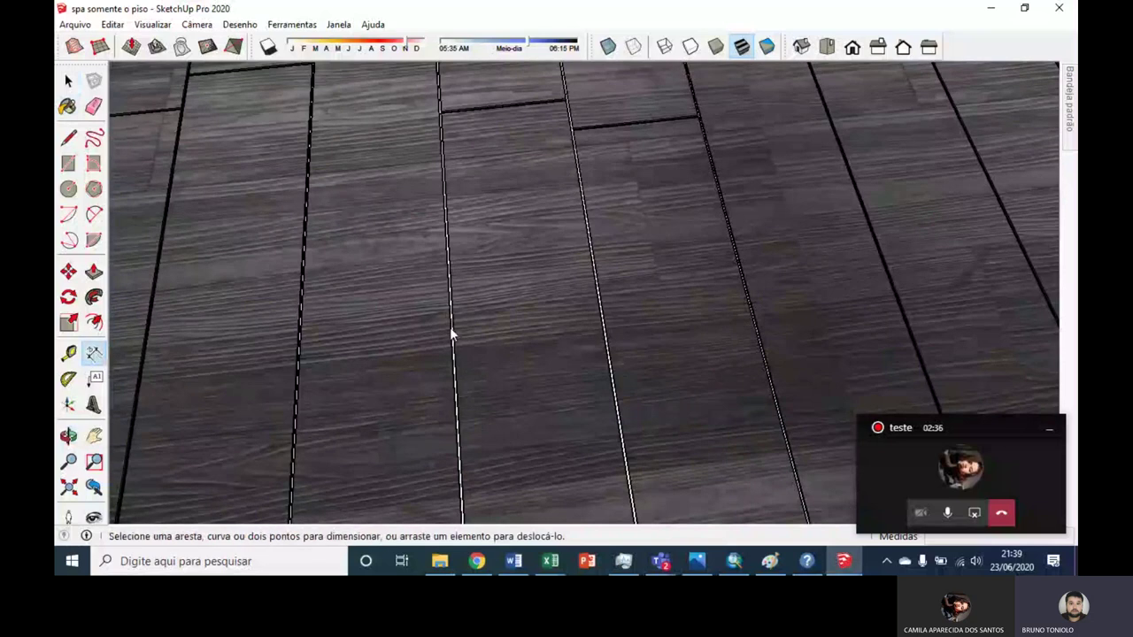
{"action": "left_click", "coordinate": [69, 352]}
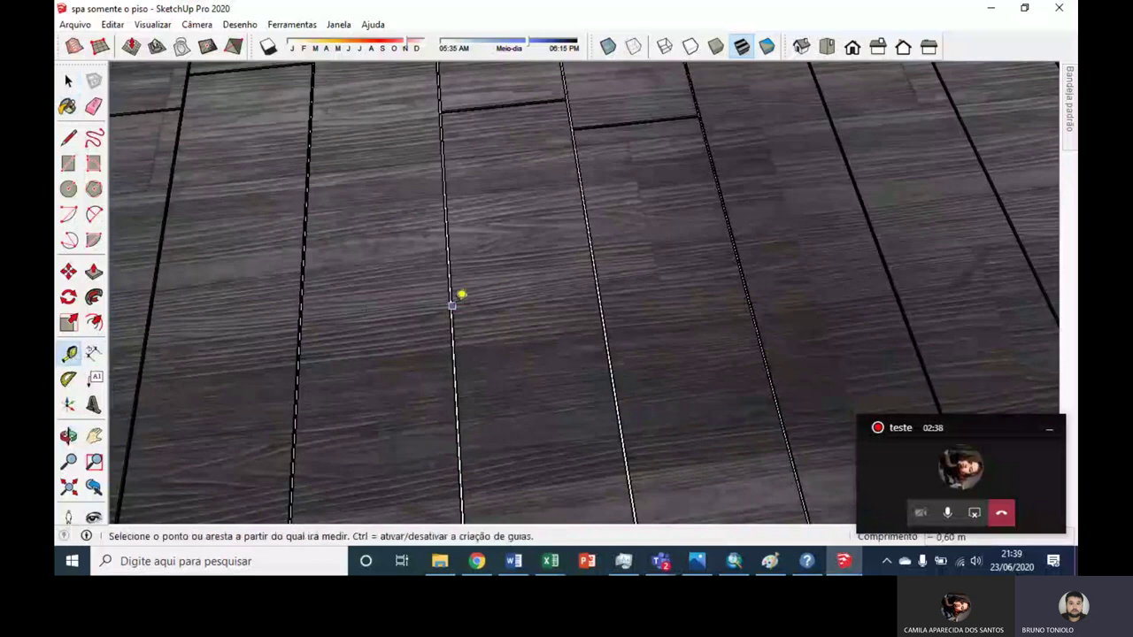
{"action": "left_click", "coordinate": [452, 305]}
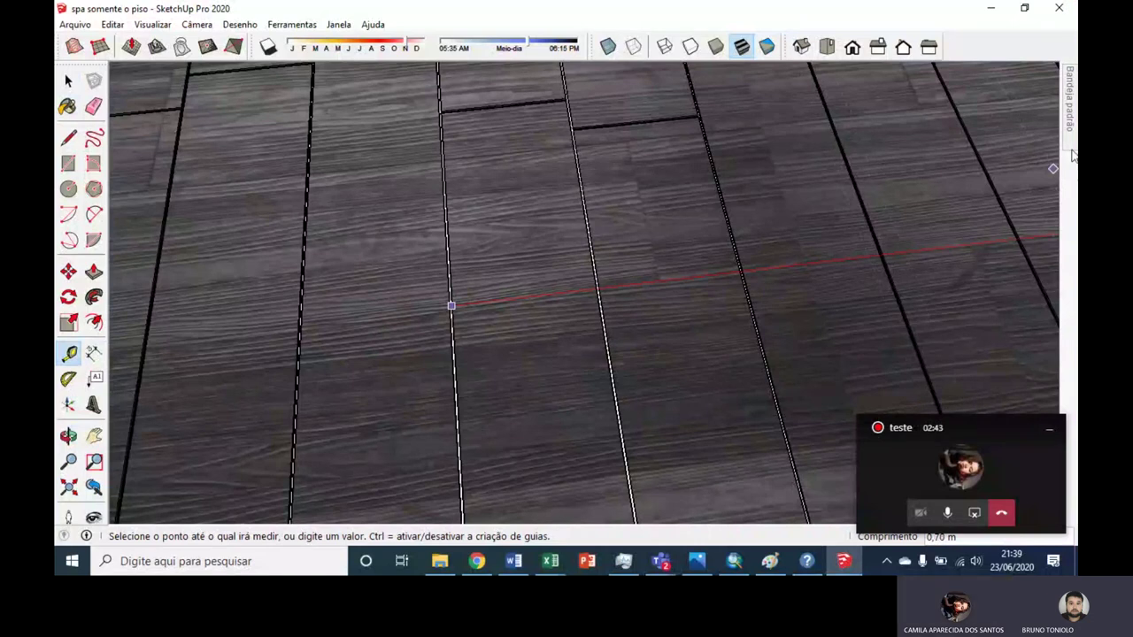
{"action": "left_click", "coordinate": [911, 173]}
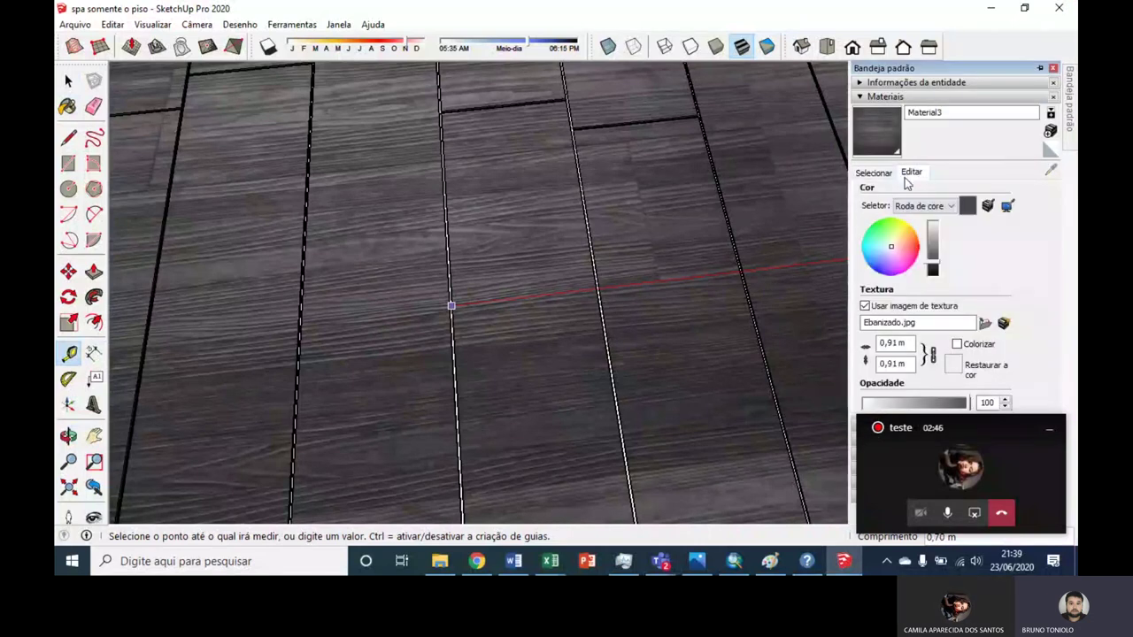
Step: Set Material3's texture width to 0,16 m and orbit to view the dark floor
{"action": "left_click", "coordinate": [907, 341]}
{"action": "type", "text": "0,"}
{"action": "key", "text": "Return"}
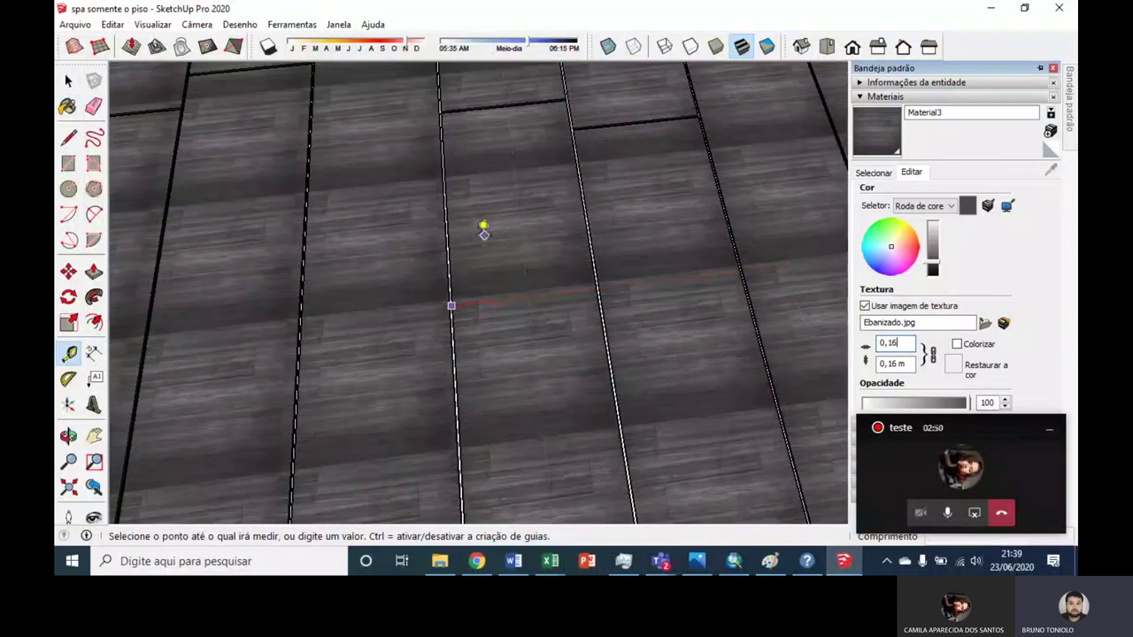
{"action": "scroll", "coordinate": [483, 227], "scroll_direction": "down", "scroll_amount": 3}
{"action": "scroll", "coordinate": [526, 200], "scroll_direction": "down", "scroll_amount": 3}
{"action": "scroll", "coordinate": [524, 204], "scroll_direction": "down", "scroll_amount": 3}
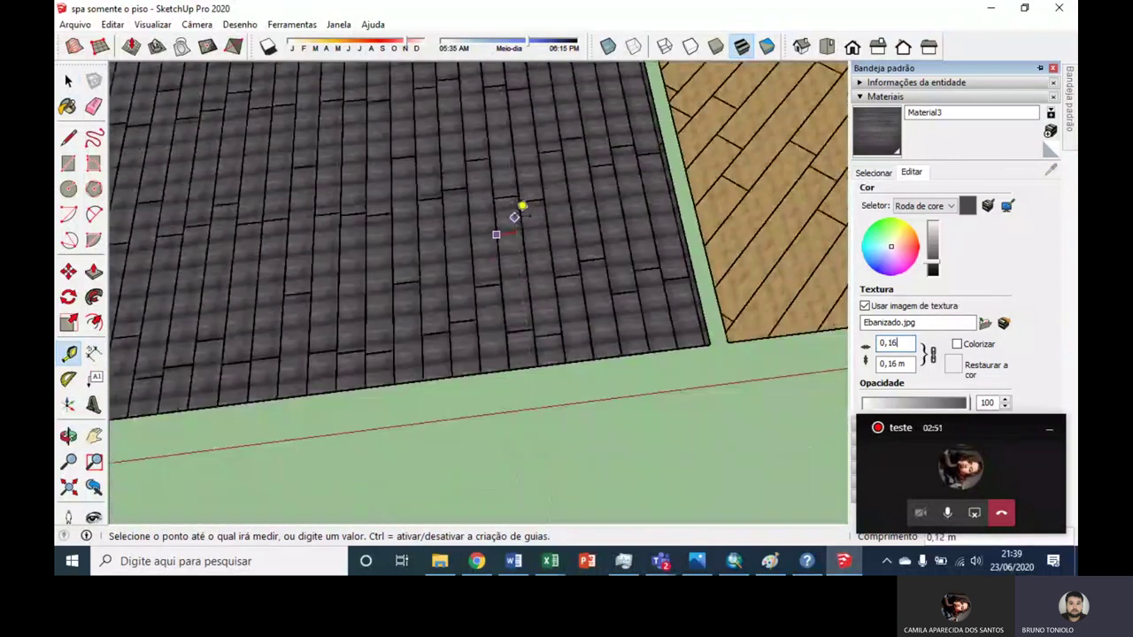
{"action": "middle_click_drag", "start_coordinate": [519, 207], "coordinate": [518, 218]}
{"action": "scroll", "coordinate": [548, 225], "scroll_direction": "up", "scroll_amount": 3}
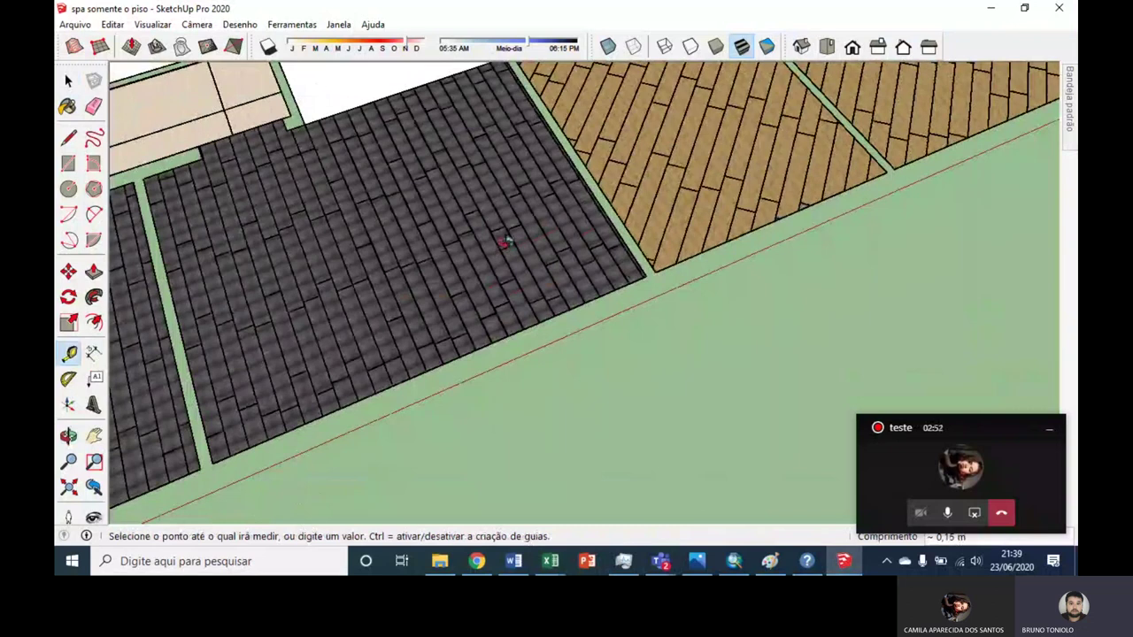
{"action": "scroll", "coordinate": [522, 234], "scroll_direction": "down", "scroll_amount": 2}
{"action": "scroll", "coordinate": [509, 216], "scroll_direction": "up", "scroll_amount": 3}
{"action": "scroll", "coordinate": [502, 216], "scroll_direction": "up", "scroll_amount": 2}
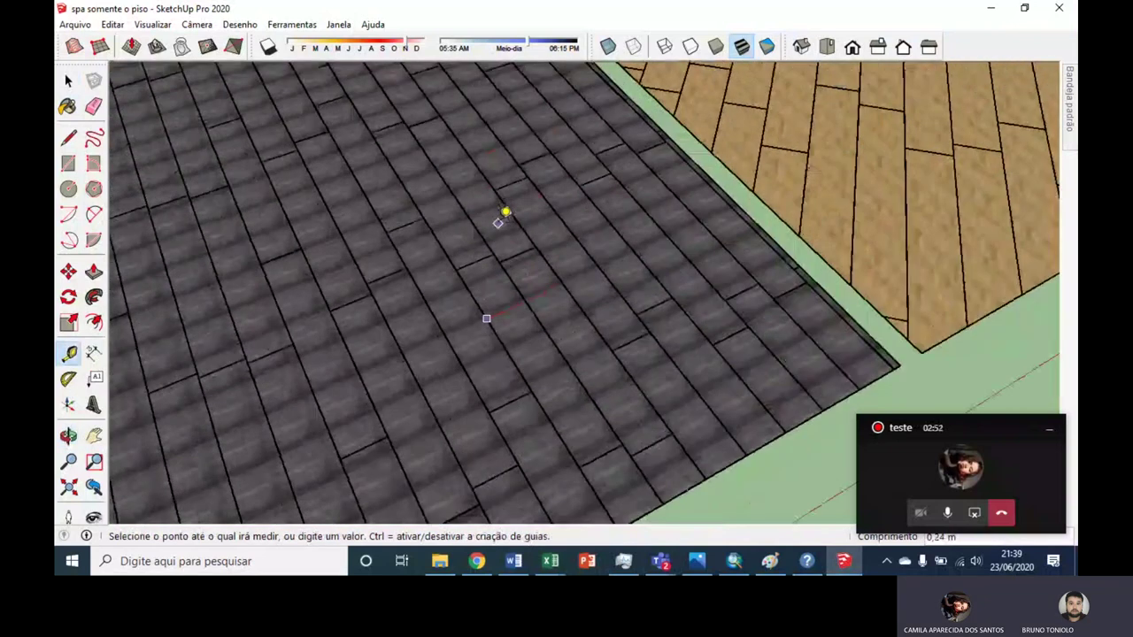
{"action": "scroll", "coordinate": [502, 216], "scroll_direction": "up", "scroll_amount": 3}
{"action": "scroll", "coordinate": [531, 261], "scroll_direction": "down", "scroll_amount": 3}
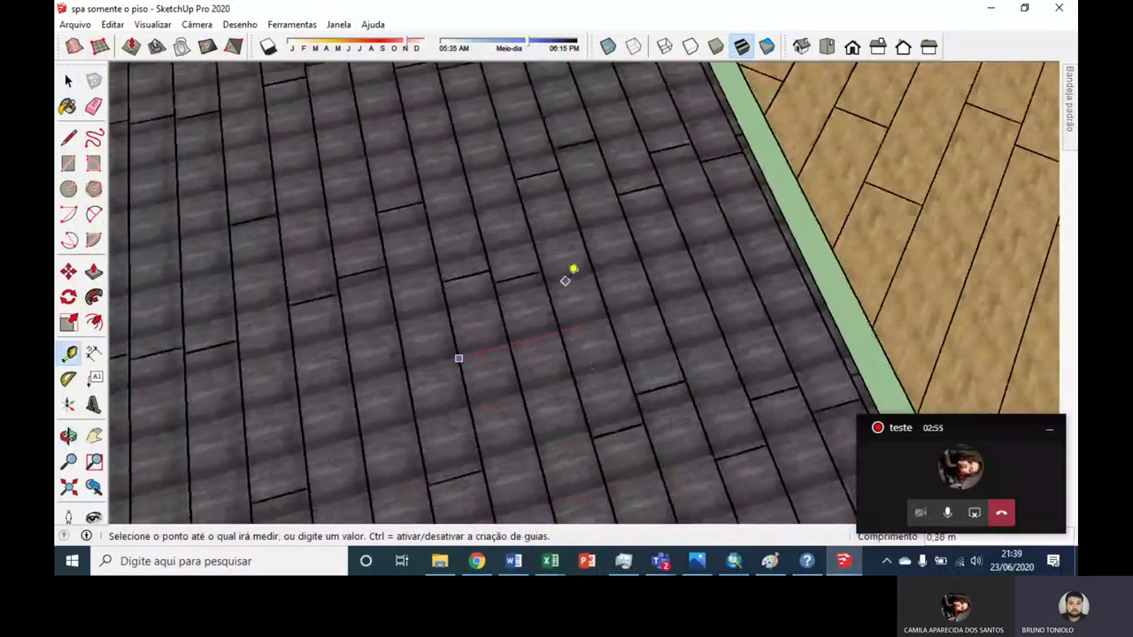
{"action": "scroll", "coordinate": [557, 266], "scroll_direction": "up", "scroll_amount": 2}
{"action": "scroll", "coordinate": [553, 260], "scroll_direction": "up", "scroll_amount": 2}
{"action": "scroll", "coordinate": [547, 257], "scroll_direction": "down", "scroll_amount": 2}
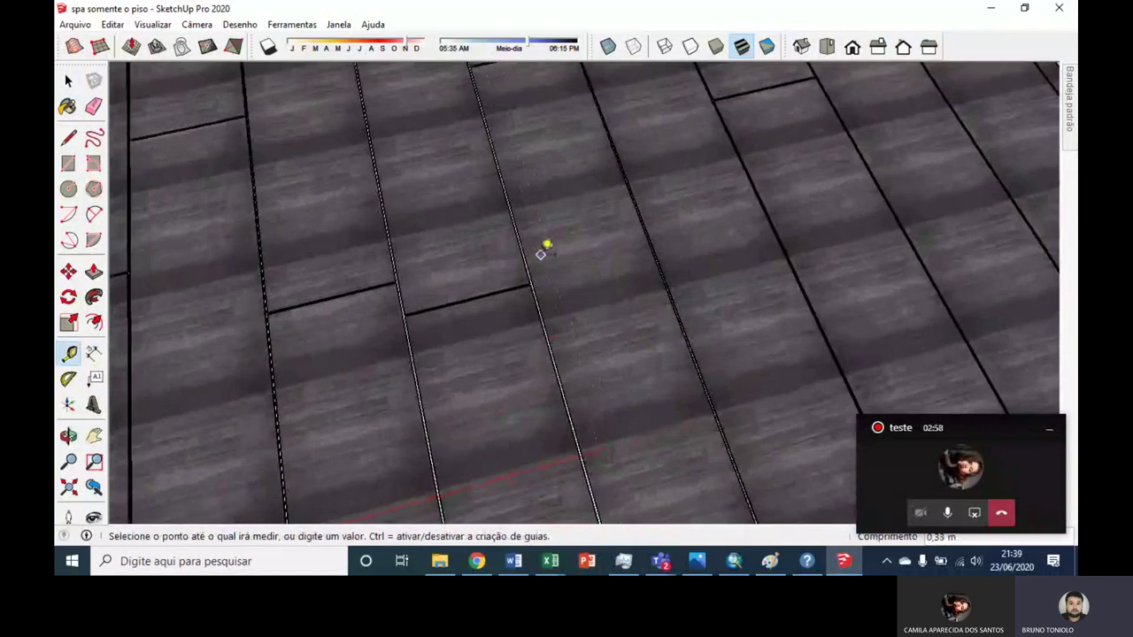
{"action": "scroll", "coordinate": [543, 250], "scroll_direction": "up", "scroll_amount": 1}
Step: Measure a dark plank's width and length with the Tape Measure
{"action": "key", "text": "Escape"}
{"action": "scroll", "coordinate": [536, 266], "scroll_direction": "down", "scroll_amount": 2}
{"action": "scroll", "coordinate": [534, 239], "scroll_direction": "up", "scroll_amount": 3}
{"action": "scroll", "coordinate": [536, 199], "scroll_direction": "down", "scroll_amount": 2}
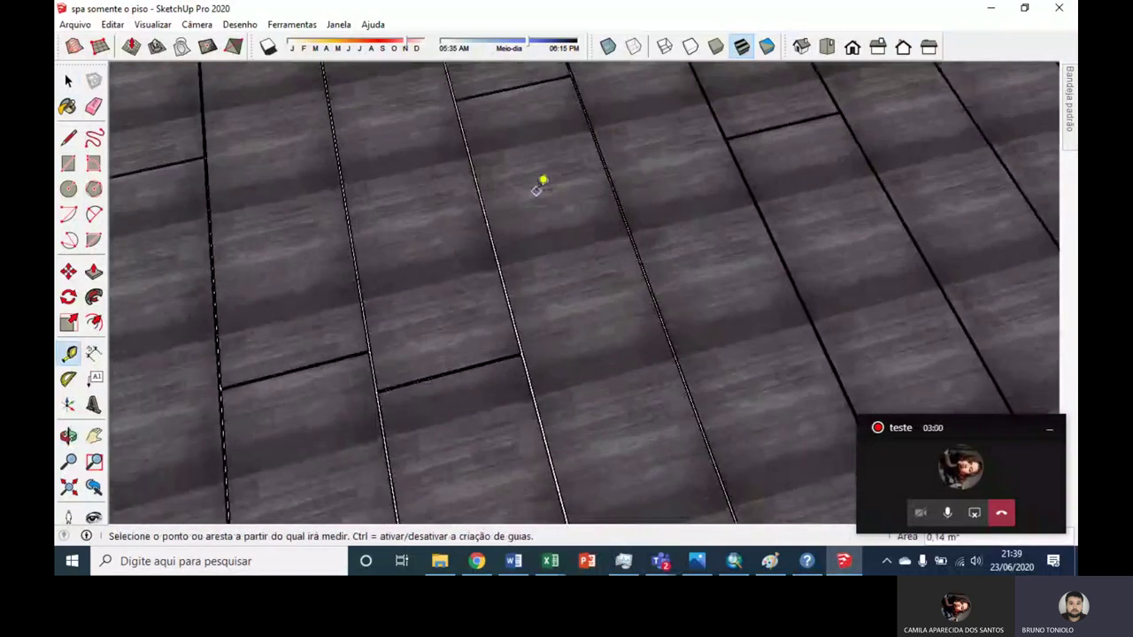
{"action": "scroll", "coordinate": [538, 182], "scroll_direction": "up", "scroll_amount": 3}
{"action": "scroll", "coordinate": [522, 193], "scroll_direction": "down", "scroll_amount": 2}
{"action": "scroll", "coordinate": [506, 186], "scroll_direction": "up", "scroll_amount": 1}
{"action": "scroll", "coordinate": [507, 167], "scroll_direction": "up", "scroll_amount": 2}
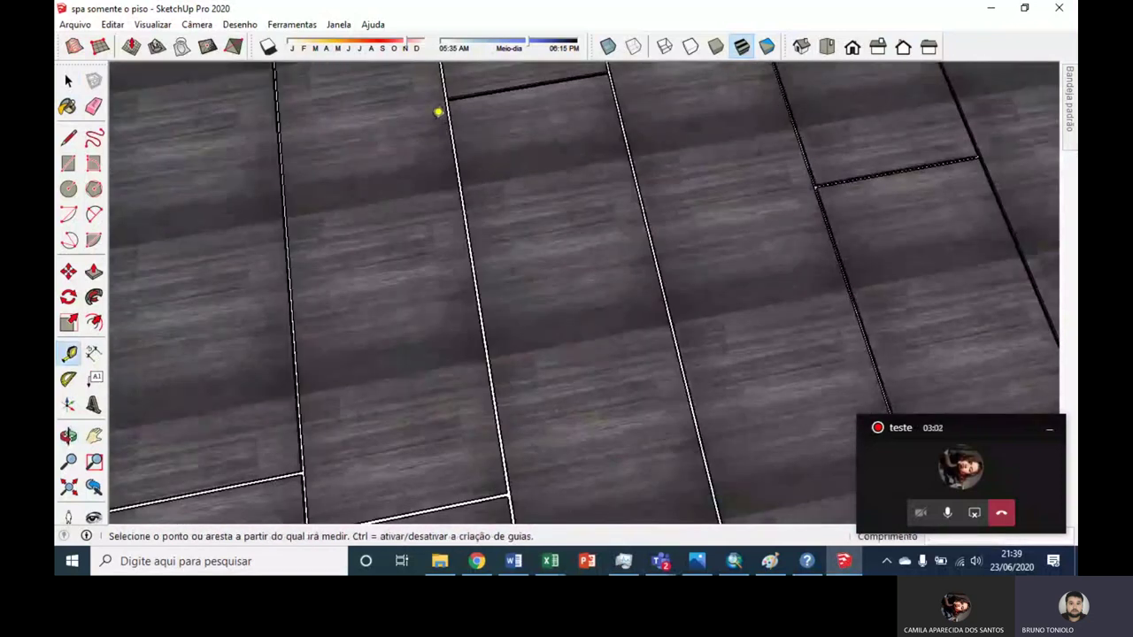
{"action": "scroll", "coordinate": [442, 108], "scroll_direction": "down", "scroll_amount": 2}
{"action": "left_click", "coordinate": [438, 109]}
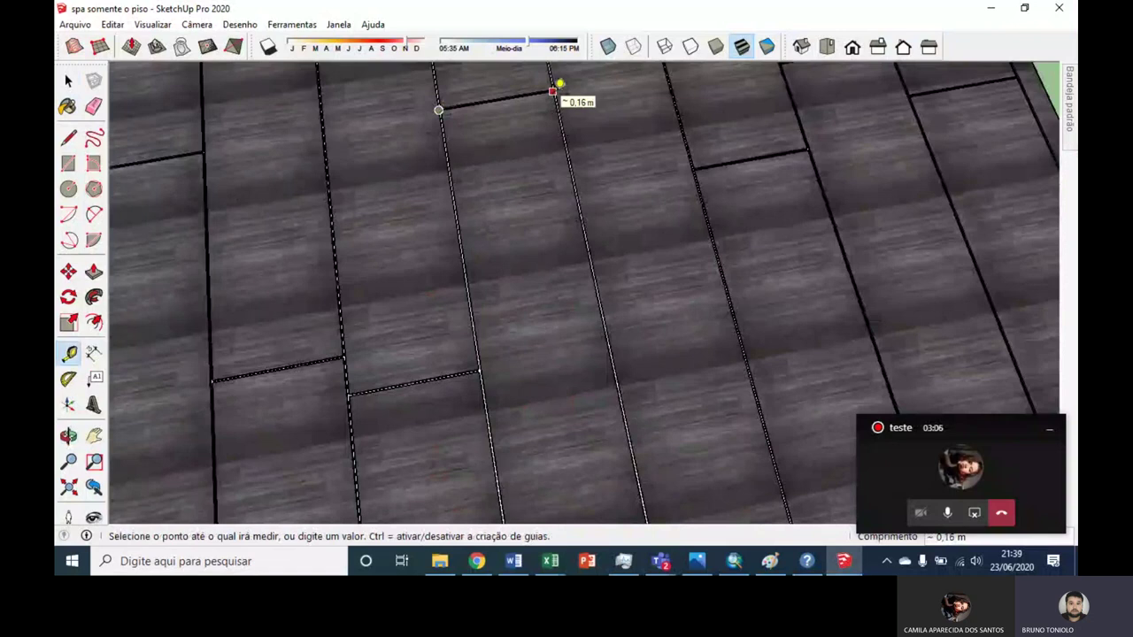
{"action": "scroll", "coordinate": [445, 121], "scroll_direction": "down", "scroll_amount": 2}
{"action": "scroll", "coordinate": [462, 248], "scroll_direction": "down", "scroll_amount": 1}
{"action": "scroll", "coordinate": [462, 249], "scroll_direction": "down", "scroll_amount": 1}
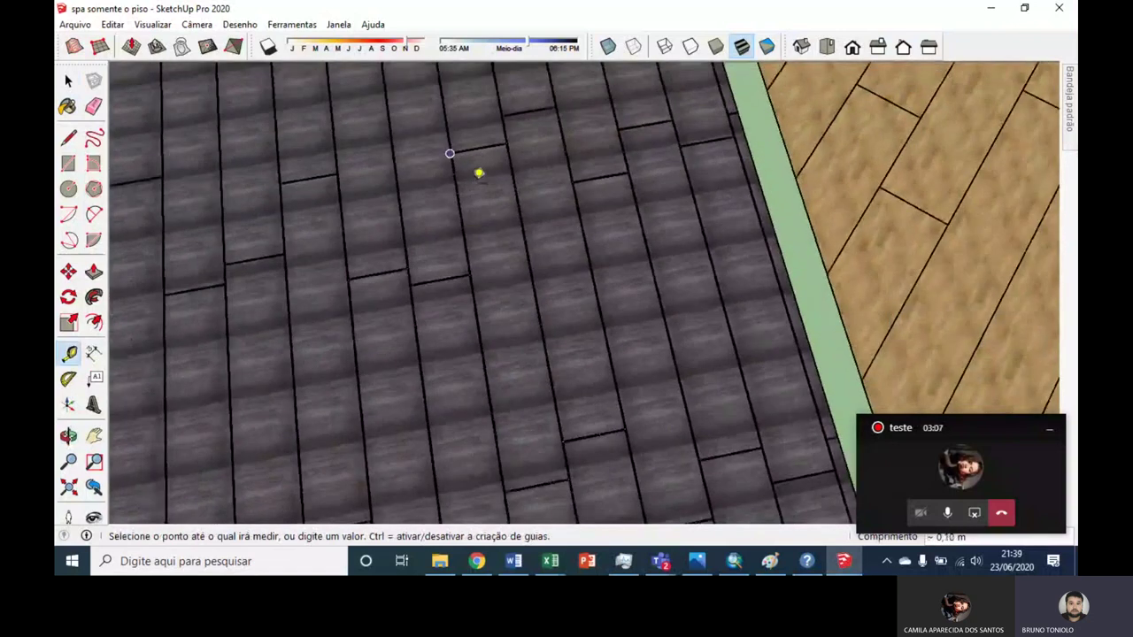
{"action": "scroll", "coordinate": [477, 172], "scroll_direction": "down", "scroll_amount": 1}
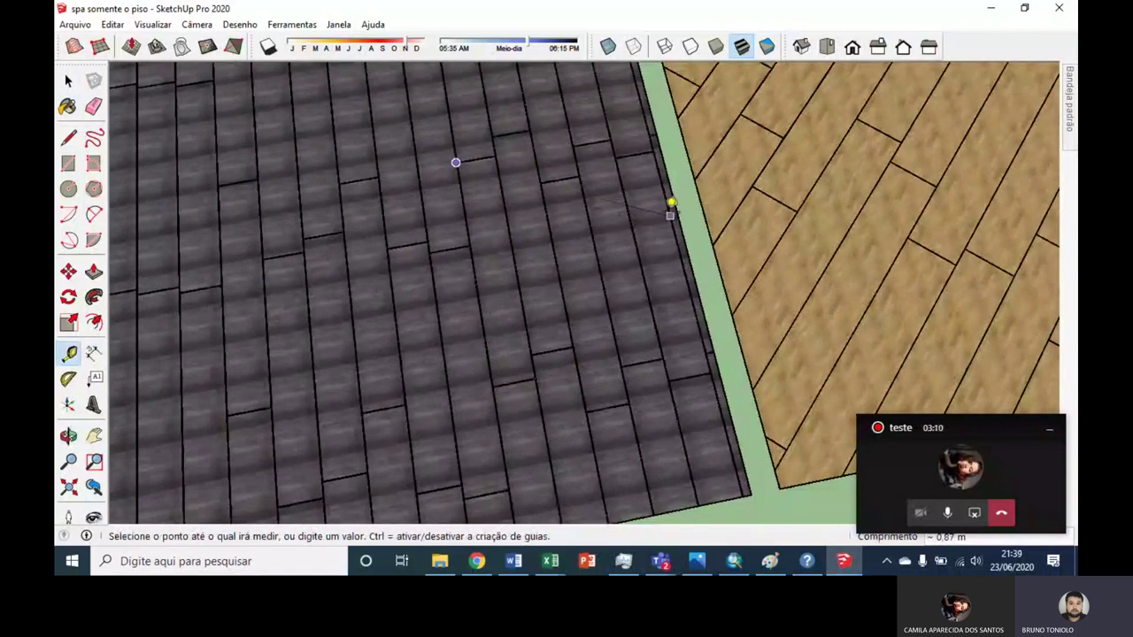
{"action": "left_click", "coordinate": [670, 203]}
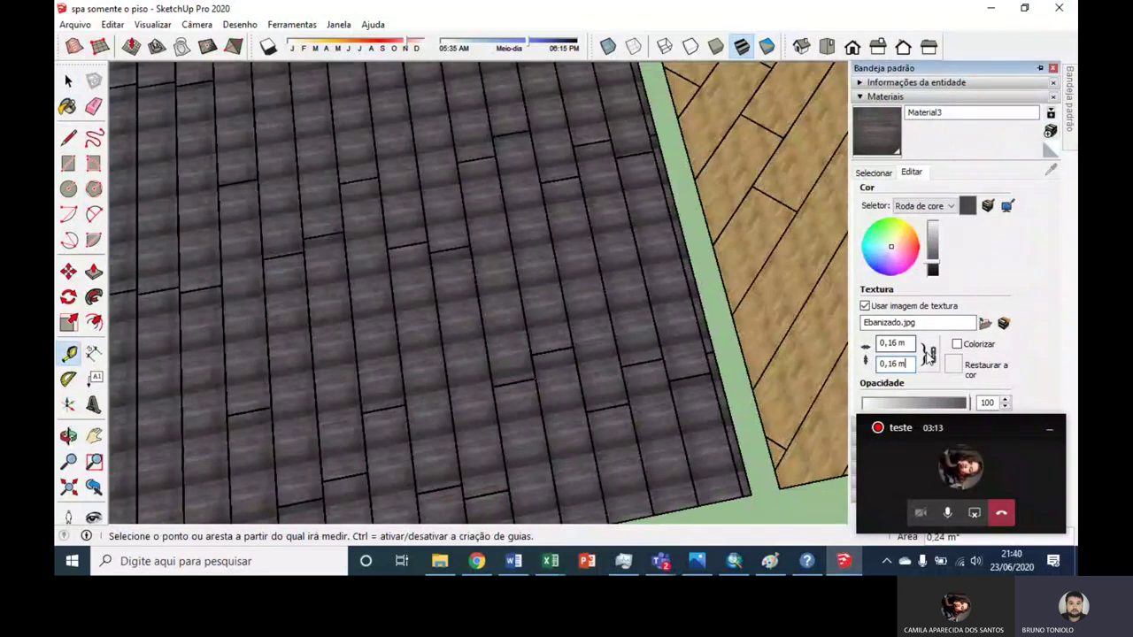
Step: Unlock texture proportions and set the Ebanizado texture height to 0,92 m
{"action": "left_click", "coordinate": [933, 354]}
{"action": "double_click", "coordinate": [893, 342]}
{"action": "double_click", "coordinate": [892, 364]}
{"action": "type", "text": "0,92"}
{"action": "key", "text": "Return"}
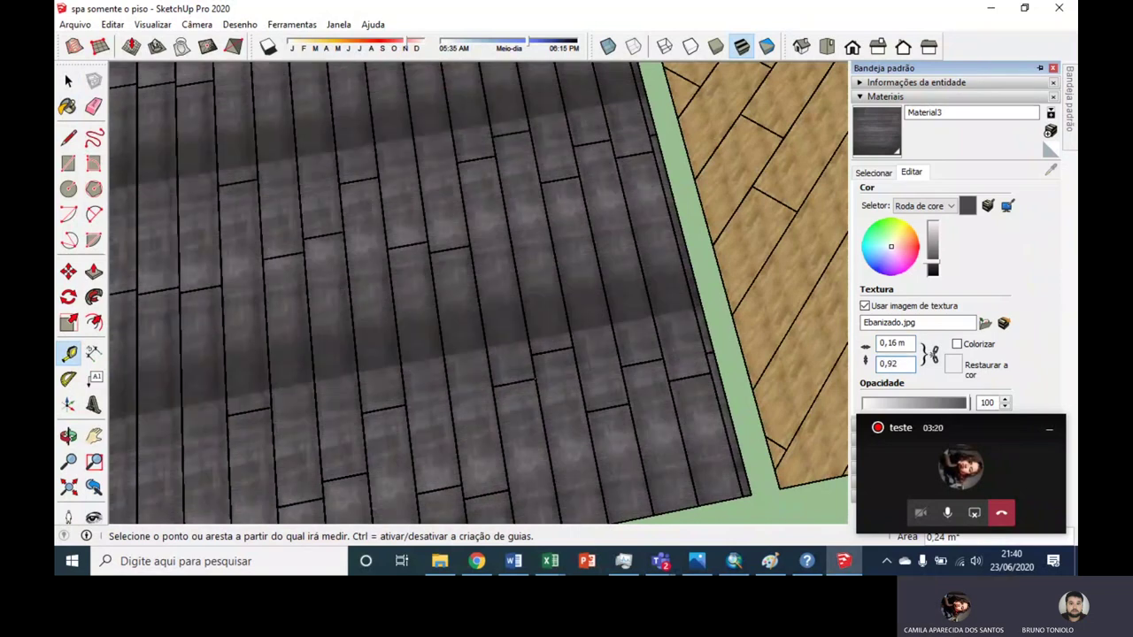
Step: Orbit to a lower, flatter angle to review the rescaled dark floor
{"action": "scroll", "coordinate": [440, 318], "scroll_direction": "down", "scroll_amount": 1}
{"action": "scroll", "coordinate": [451, 337], "scroll_direction": "down", "scroll_amount": 2}
{"action": "mouse_move", "coordinate": [473, 362]}
{"action": "middle_mouse_down"}
{"action": "mouse_move", "coordinate": [430, 283]}
{"action": "mouse_move", "coordinate": [498, 253]}
{"action": "mouse_move", "coordinate": [529, 223]}
{"action": "middle_mouse_up"}
{"action": "key", "text": "t"}
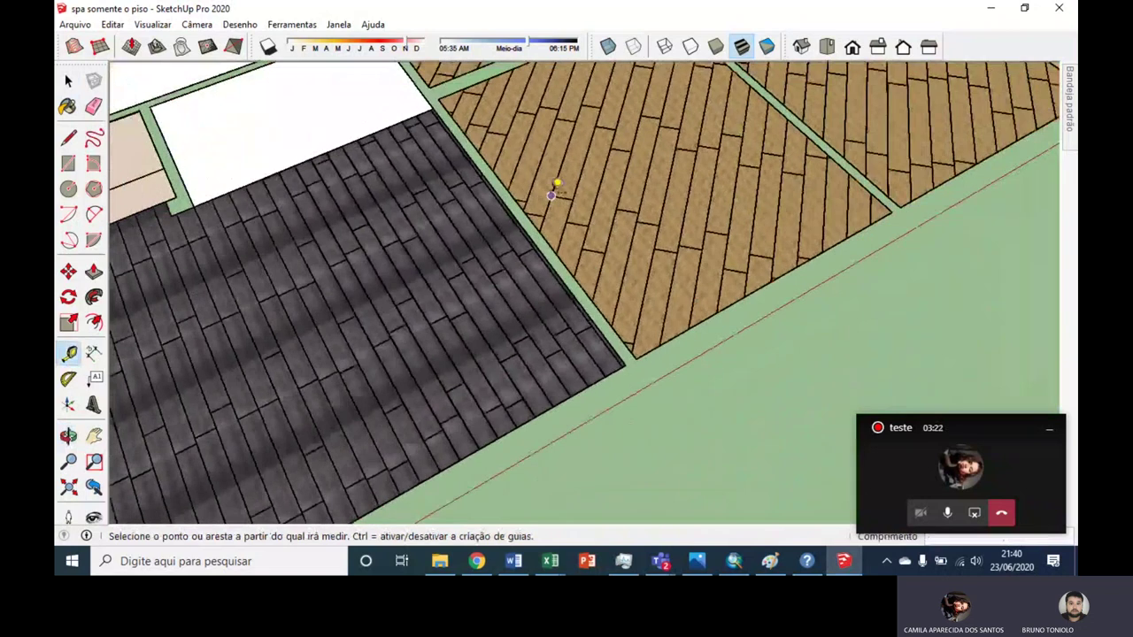
{"action": "scroll", "coordinate": [165, 331], "scroll_direction": "up", "scroll_amount": 3}
{"action": "scroll", "coordinate": [170, 329], "scroll_direction": "up", "scroll_amount": 3}
{"action": "mouse_move", "coordinate": [245, 300]}
{"action": "middle_mouse_down"}
{"action": "mouse_move", "coordinate": [271, 301]}
{"action": "mouse_move", "coordinate": [420, 195]}
{"action": "mouse_move", "coordinate": [346, 268]}
{"action": "mouse_move", "coordinate": [475, 248]}
{"action": "middle_mouse_up"}
{"action": "scroll", "coordinate": [457, 253], "scroll_direction": "down", "scroll_amount": 3}
{"action": "scroll", "coordinate": [559, 359], "scroll_direction": "up", "scroll_amount": 5}
{"action": "scroll", "coordinate": [559, 359], "scroll_direction": "down", "scroll_amount": 2}
{"action": "scroll", "coordinate": [452, 263], "scroll_direction": "up", "scroll_amount": 3}
{"action": "scroll", "coordinate": [445, 270], "scroll_direction": "up", "scroll_amount": 2}
{"action": "scroll", "coordinate": [380, 210], "scroll_direction": "up", "scroll_amount": 2}
{"action": "scroll", "coordinate": [376, 216], "scroll_direction": "down", "scroll_amount": 2}
{"action": "scroll", "coordinate": [321, 222], "scroll_direction": "down", "scroll_amount": 2}
{"action": "scroll", "coordinate": [380, 222], "scroll_direction": "down", "scroll_amount": 2}
{"action": "scroll", "coordinate": [380, 228], "scroll_direction": "down", "scroll_amount": 1}
Step: Orbit from steeper and lower angles to inspect the 0,16 by 0,92 m planks
{"action": "middle_click_drag", "start_coordinate": [380, 230], "coordinate": [416, 223]}
{"action": "scroll", "coordinate": [354, 239], "scroll_direction": "up", "scroll_amount": 3}
{"action": "scroll", "coordinate": [286, 248], "scroll_direction": "up", "scroll_amount": 2}
{"action": "scroll", "coordinate": [281, 261], "scroll_direction": "up", "scroll_amount": 2}
{"action": "scroll", "coordinate": [614, 360], "scroll_direction": "up", "scroll_amount": 2}
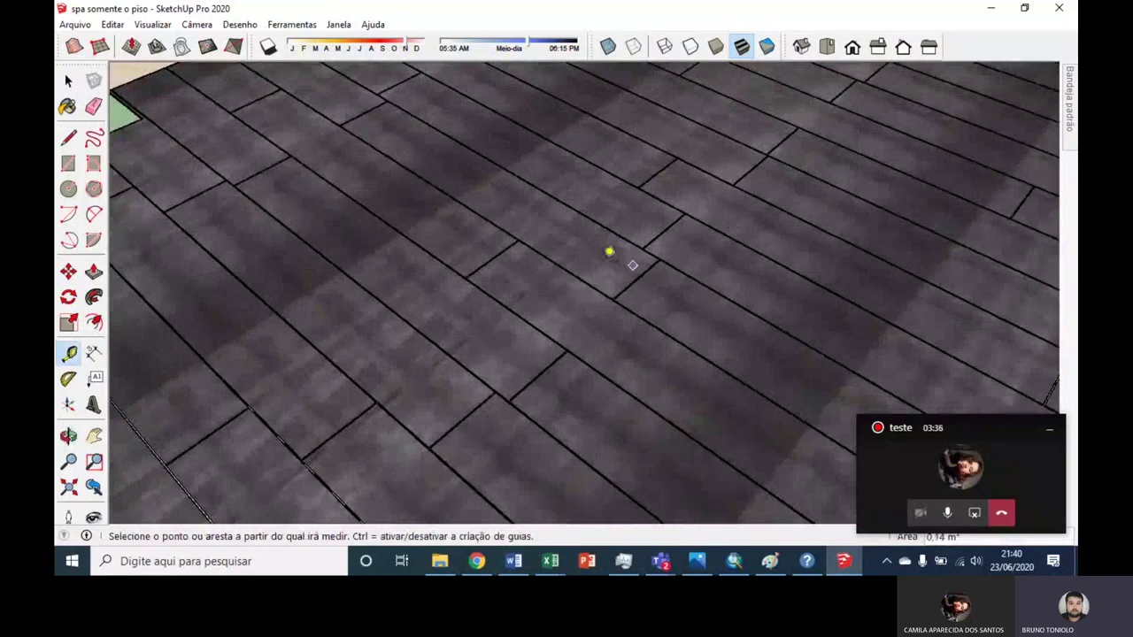
{"action": "scroll", "coordinate": [451, 266], "scroll_direction": "down", "scroll_amount": 2}
{"action": "scroll", "coordinate": [467, 258], "scroll_direction": "down", "scroll_amount": 2}
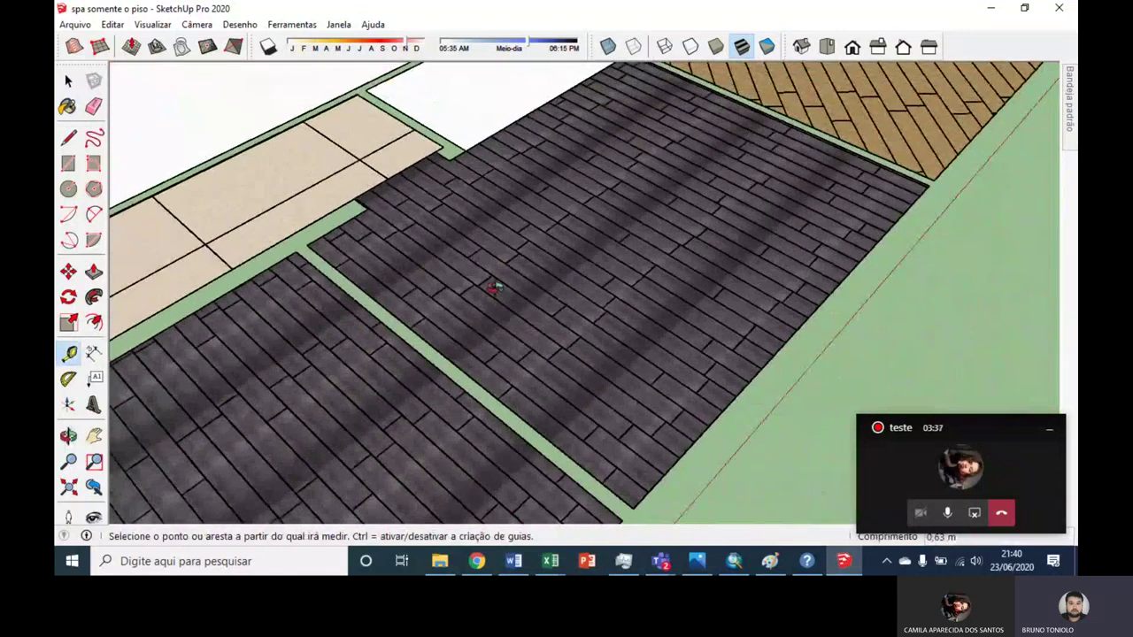
{"action": "middle_click_drag", "start_coordinate": [493, 283], "coordinate": [450, 374]}
{"action": "scroll", "coordinate": [480, 342], "scroll_direction": "up", "scroll_amount": 3}
{"action": "scroll", "coordinate": [423, 300], "scroll_direction": "up", "scroll_amount": 2}
{"action": "scroll", "coordinate": [460, 311], "scroll_direction": "down", "scroll_amount": 3}
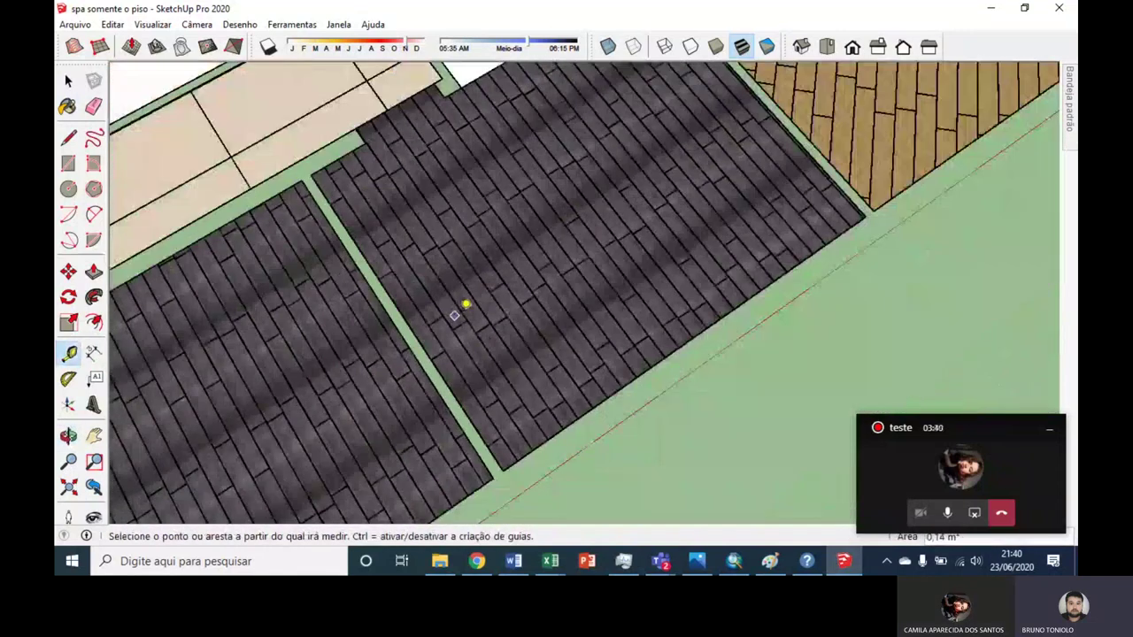
{"action": "mouse_move", "coordinate": [496, 324]}
{"action": "middle_mouse_down"}
{"action": "mouse_move", "coordinate": [488, 159]}
{"action": "mouse_move", "coordinate": [503, 245]}
{"action": "middle_mouse_up"}
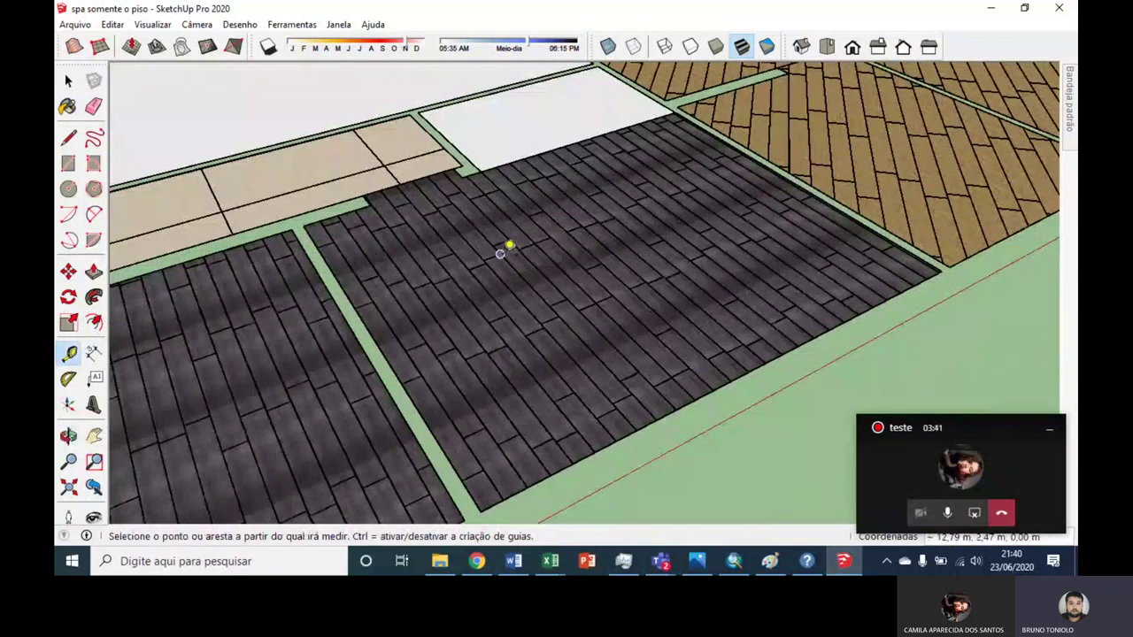
{"action": "key", "text": "space"}
Step: Select the whole floor model and explode it, undoing an accidental Hide
{"action": "key", "text": "ctrl+a"}
{"action": "right_click", "coordinate": [489, 325]}
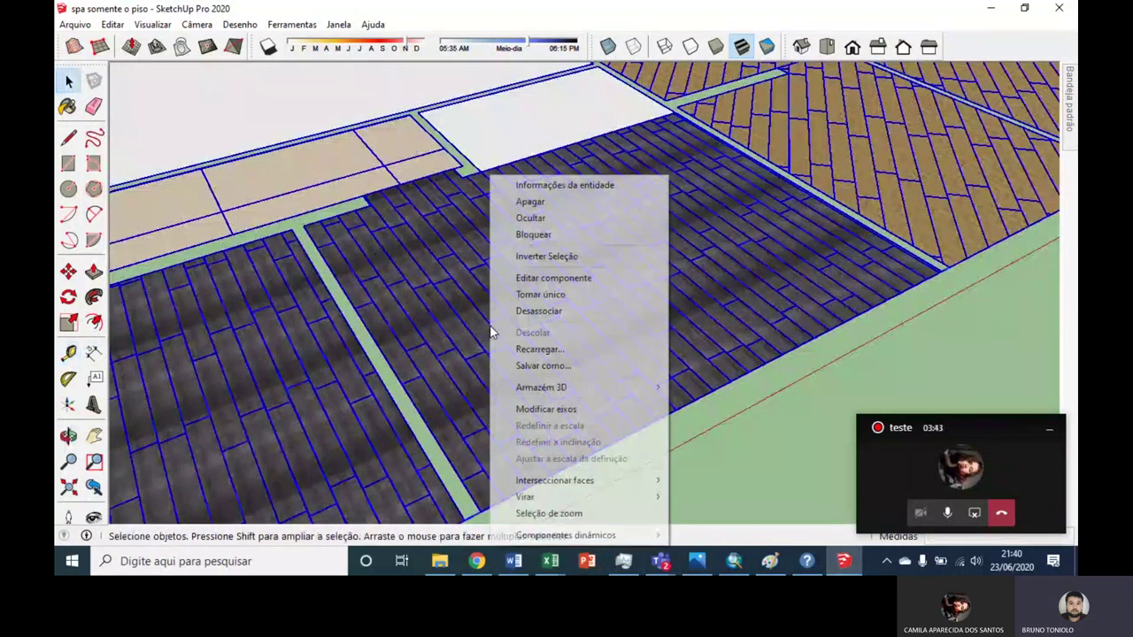
{"action": "left_click", "coordinate": [522, 217]}
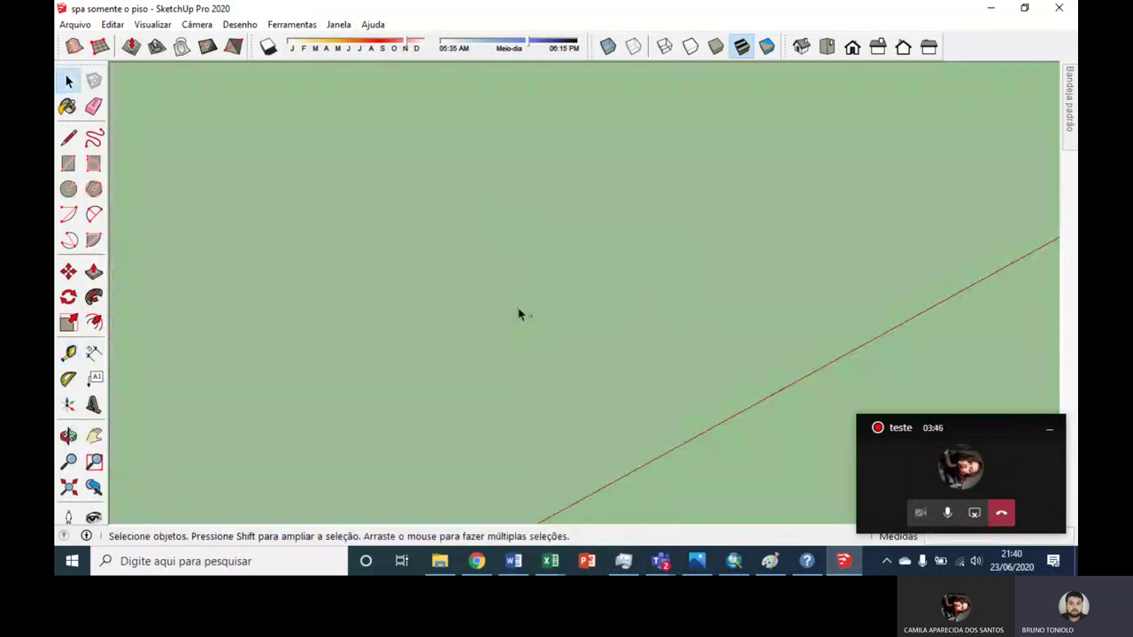
{"action": "key", "text": "ctrl+z"}
{"action": "right_click", "coordinate": [519, 175]}
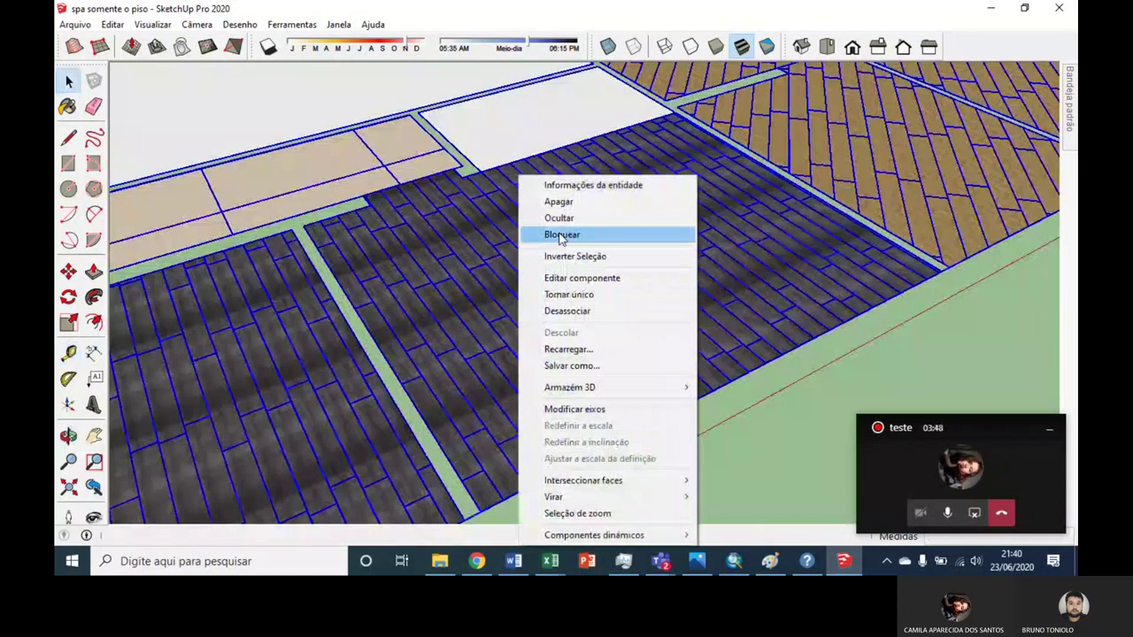
{"action": "left_click", "coordinate": [566, 310]}
Step: Explode the middle tiled floor section, undoing the trial deletions
{"action": "left_click", "coordinate": [527, 321]}
{"action": "right_click", "coordinate": [526, 323]}
{"action": "left_click", "coordinate": [502, 324]}
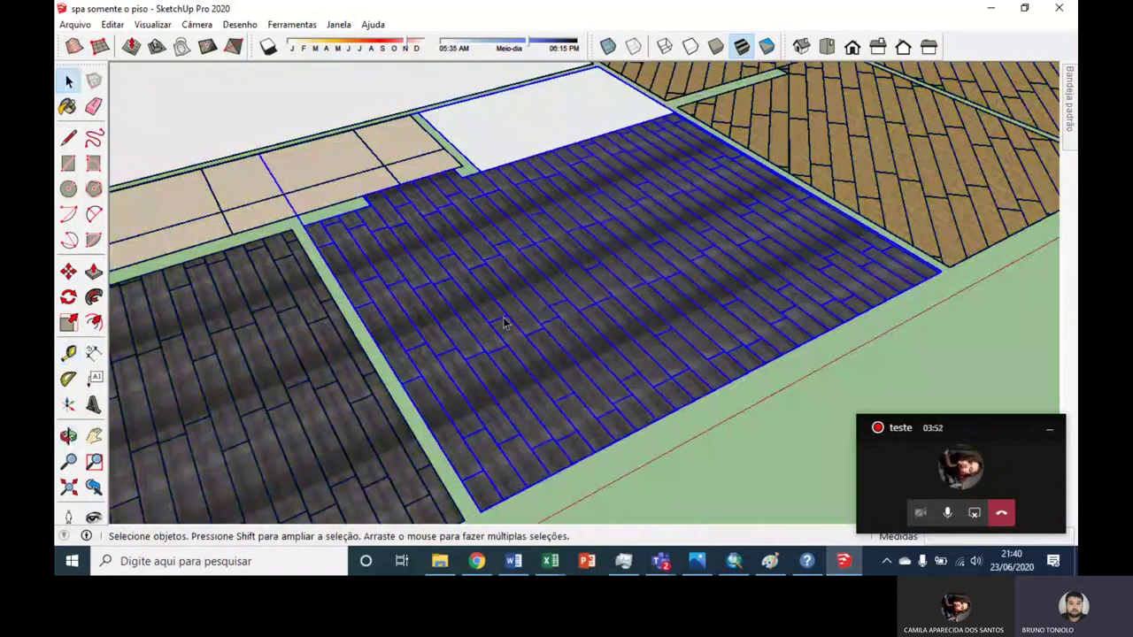
{"action": "key", "text": "Delete"}
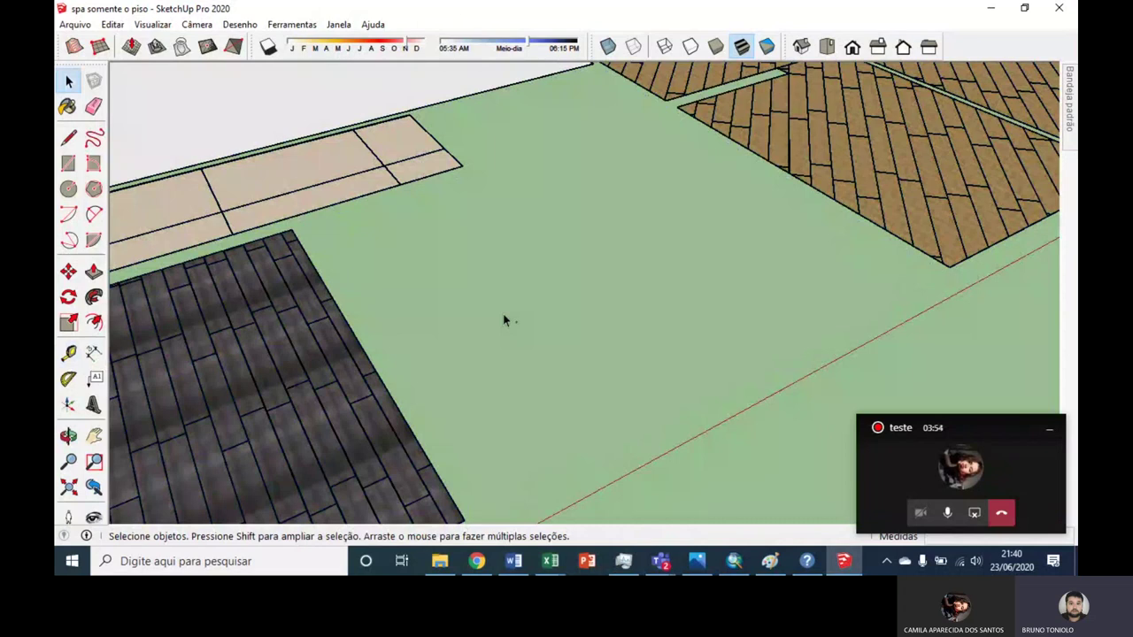
{"action": "key", "text": "ctrl+z"}
{"action": "right_click", "coordinate": [502, 319]}
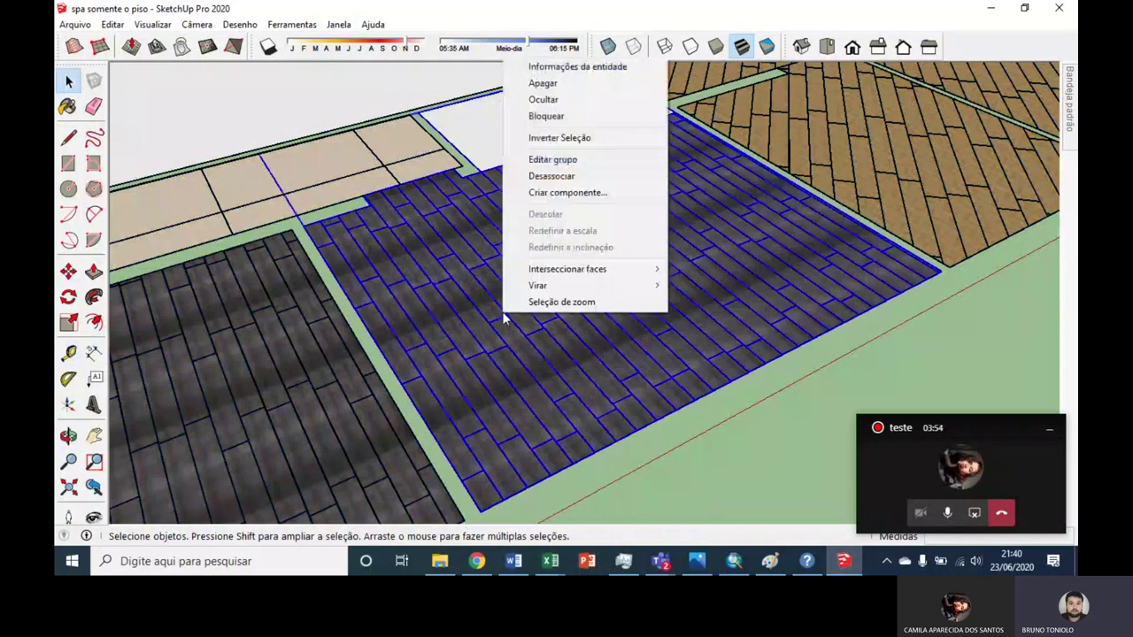
{"action": "left_click", "coordinate": [548, 176]}
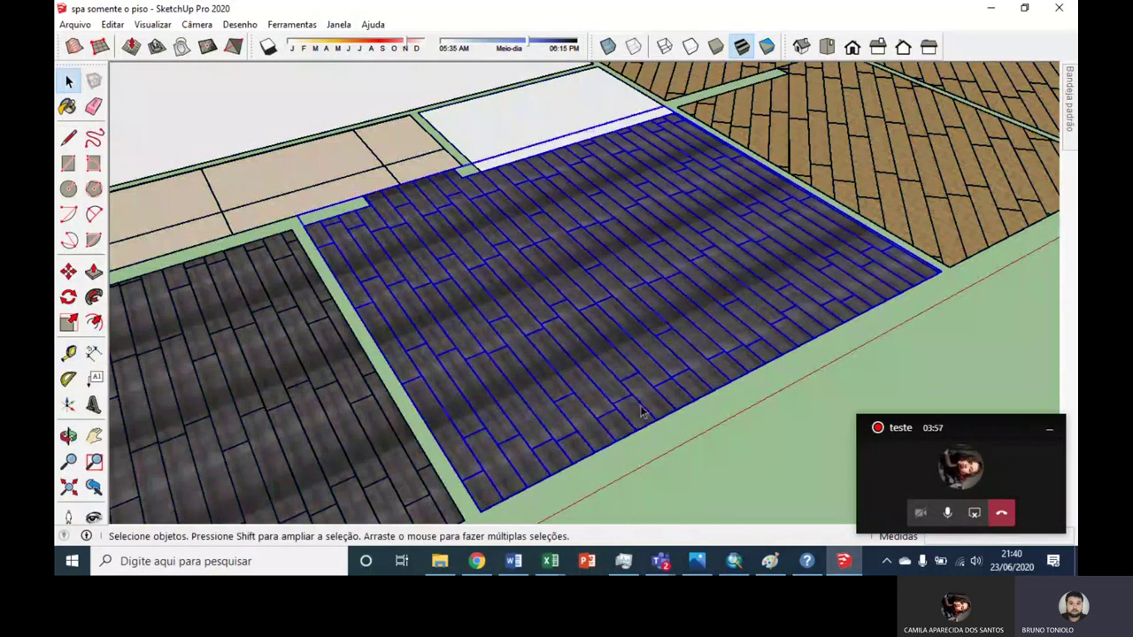
{"action": "key", "text": "Delete"}
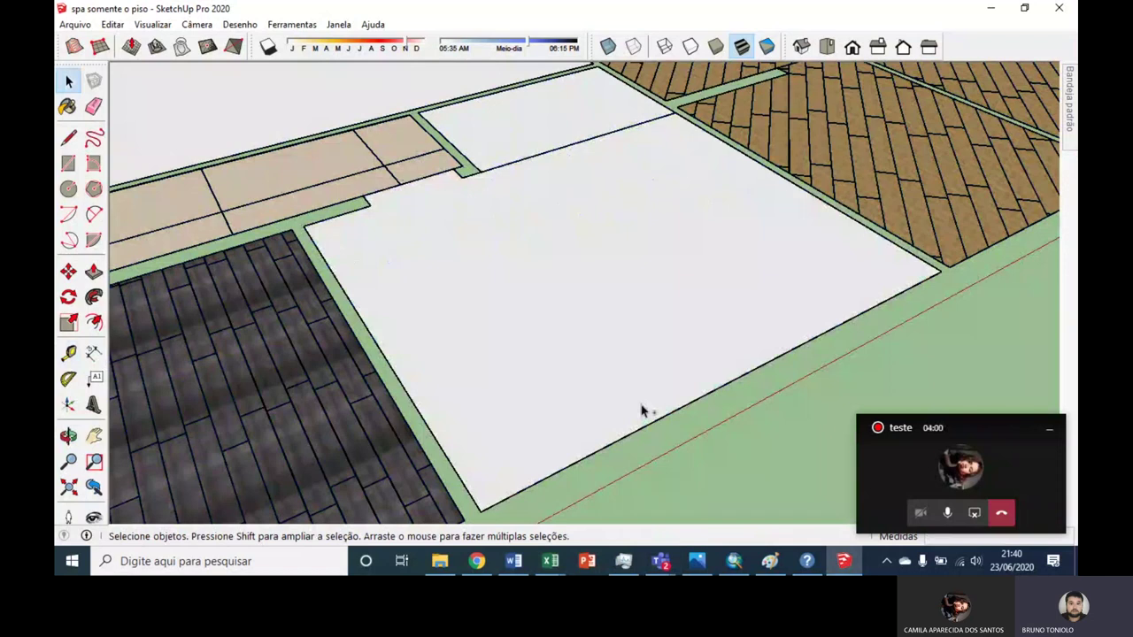
{"action": "key", "text": "ctrl+z"}
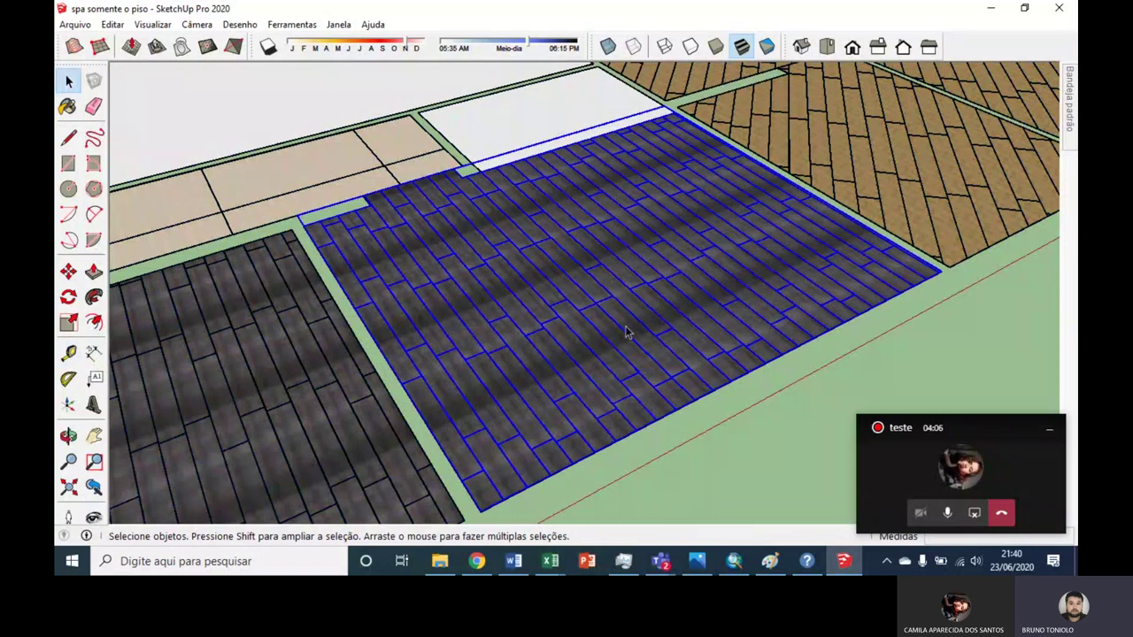
Step: Draw an edge along the tile floor's edge, corner to corner
{"action": "scroll", "coordinate": [595, 333], "scroll_direction": "up", "scroll_amount": 1}
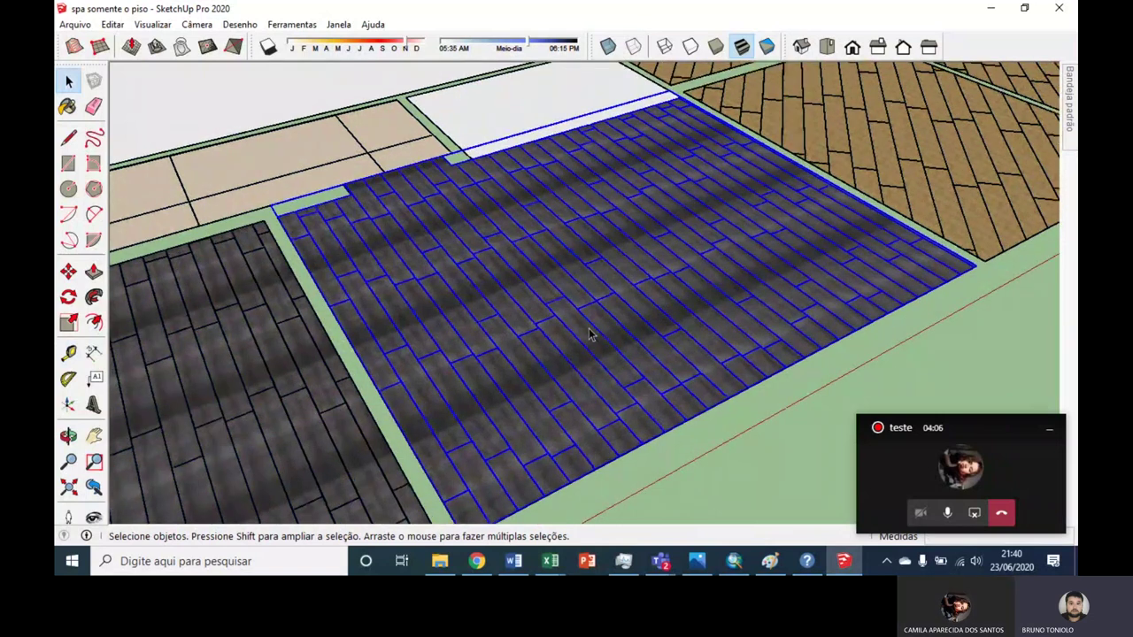
{"action": "middle_click_drag", "start_coordinate": [592, 335], "coordinate": [400, 253]}
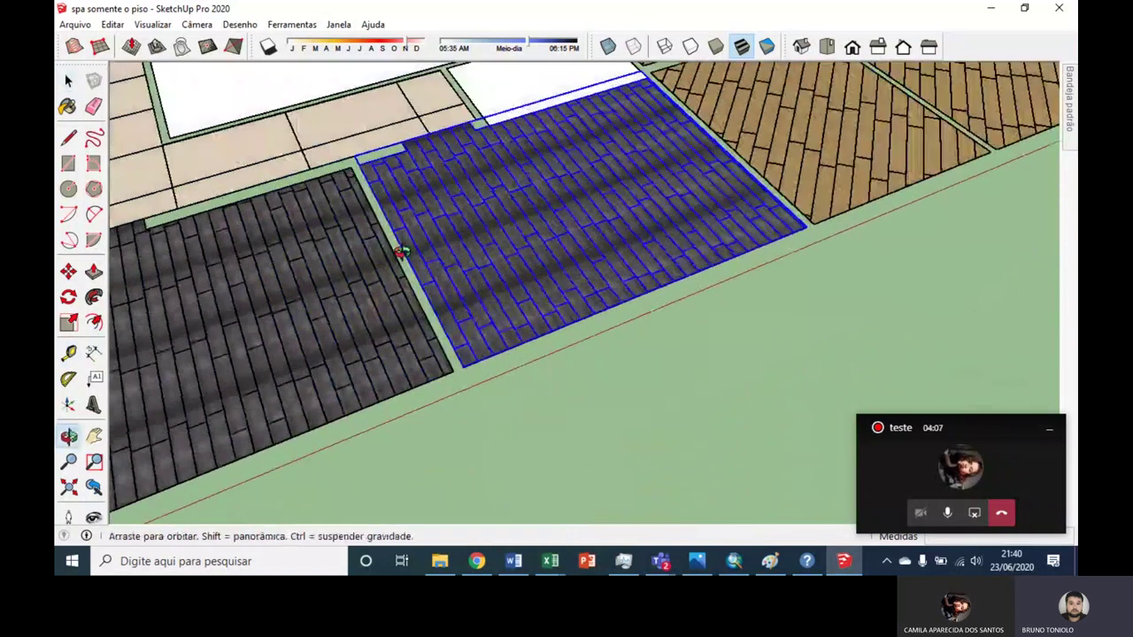
{"action": "middle_click_drag", "start_coordinate": [400, 252], "coordinate": [64, 144]}
{"action": "left_click", "coordinate": [68, 139]}
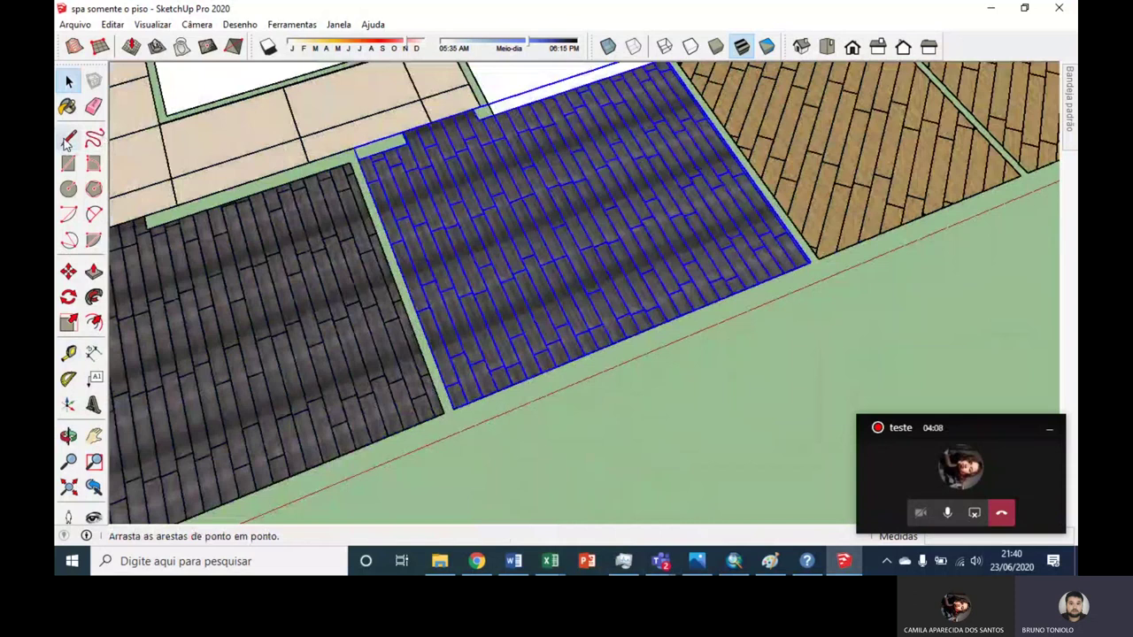
{"action": "middle_click_drag", "start_coordinate": [531, 265], "coordinate": [670, 151]}
{"action": "left_click", "coordinate": [781, 211]}
{"action": "middle_click_drag", "start_coordinate": [714, 264], "coordinate": [627, 91]}
{"action": "scroll", "coordinate": [626, 91], "scroll_direction": "up", "scroll_amount": 2}
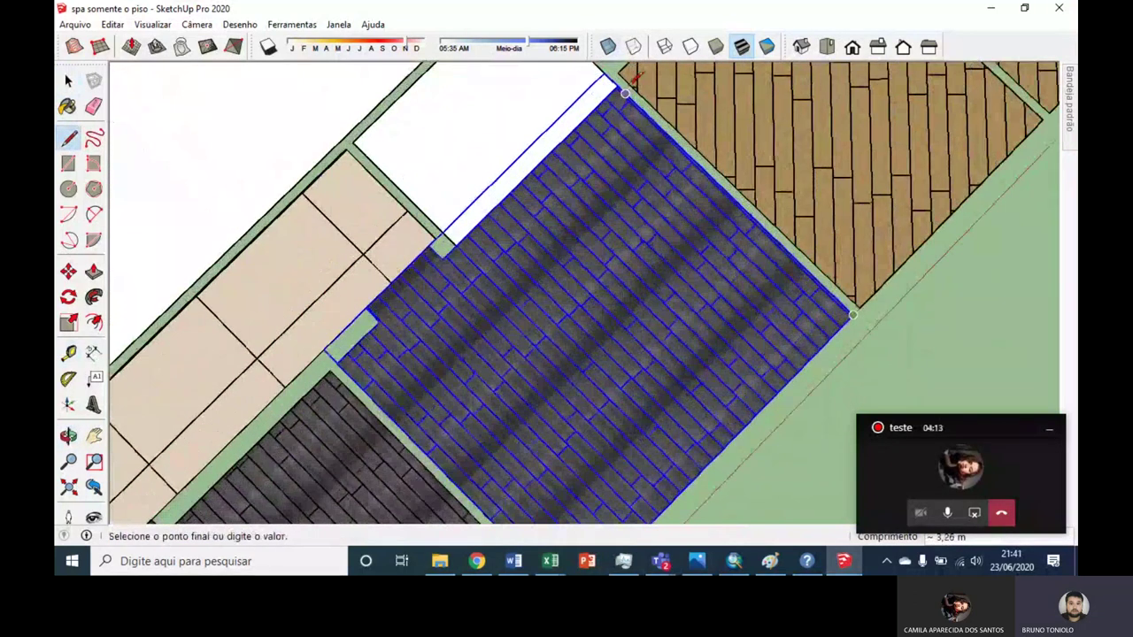
{"action": "left_click", "coordinate": [347, 352]}
{"action": "left_click", "coordinate": [336, 363]}
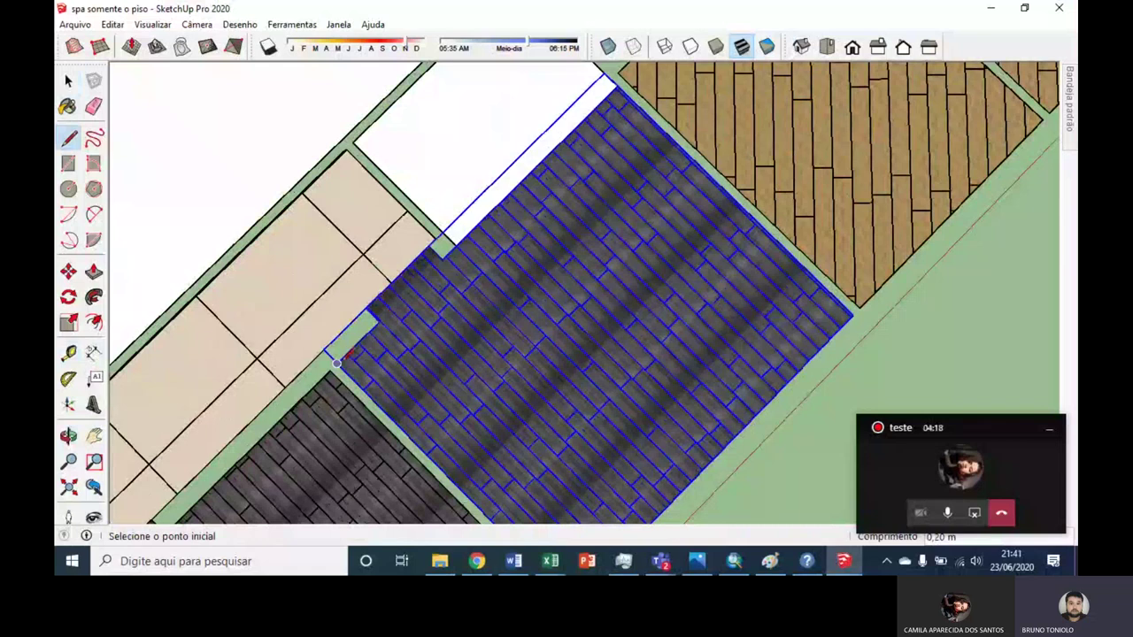
{"action": "scroll", "coordinate": [429, 243], "scroll_direction": "down", "scroll_amount": 2}
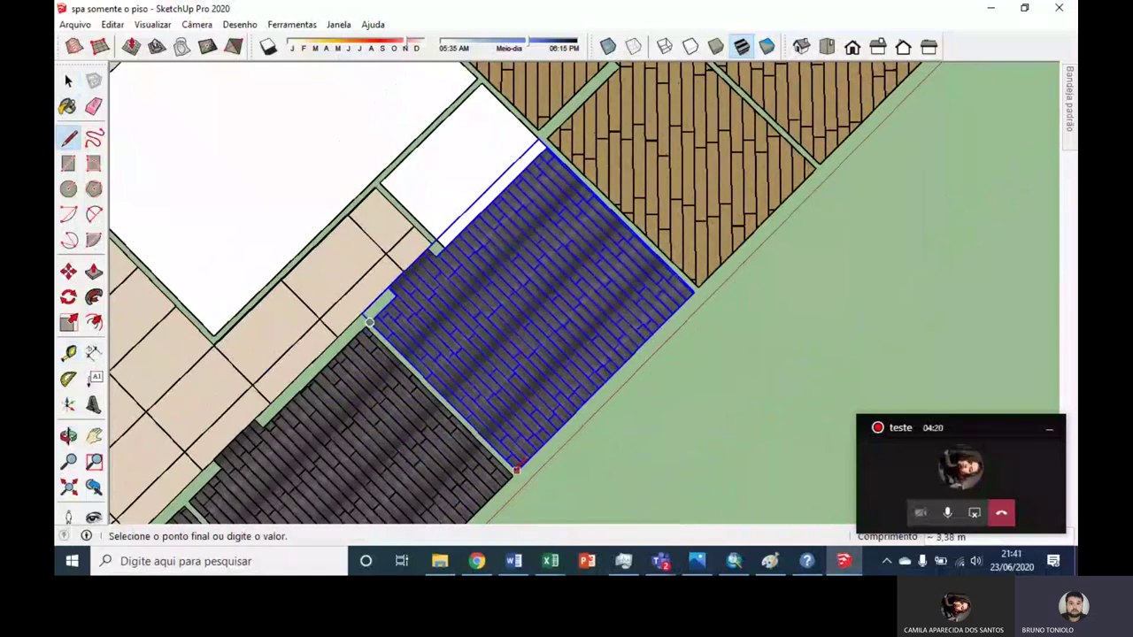
Step: Move the dark plank floor group onto the open ground to the right of the plan
{"action": "mouse_move", "coordinate": [658, 318]}
{"action": "middle_mouse_down"}
{"action": "mouse_move", "coordinate": [654, 137]}
{"action": "mouse_move", "coordinate": [599, 276]}
{"action": "middle_mouse_up"}
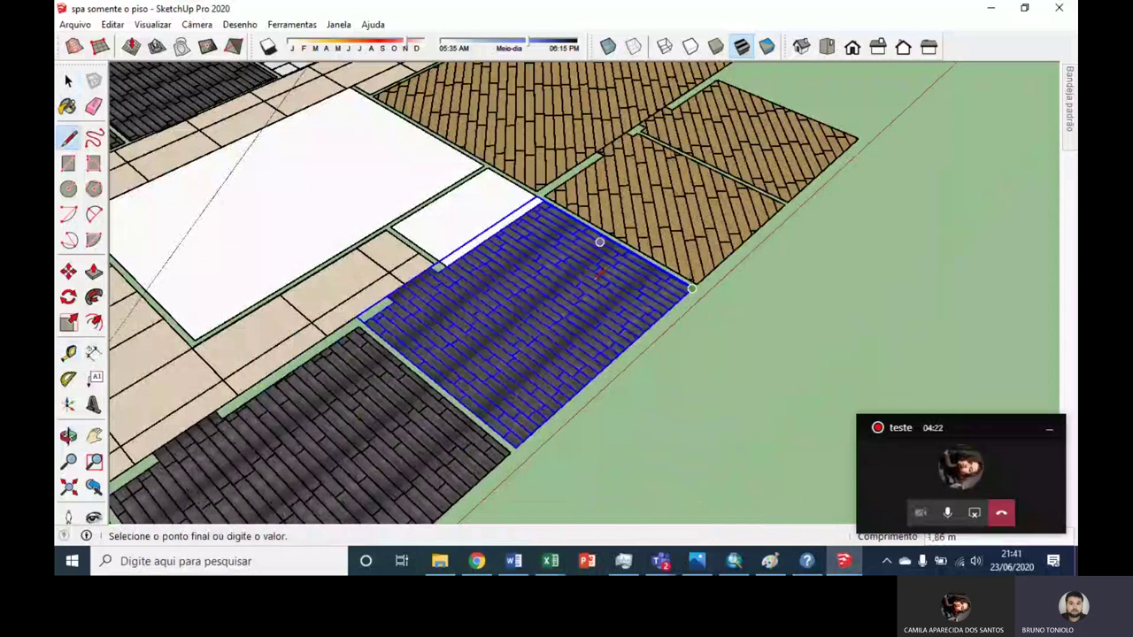
{"action": "scroll", "coordinate": [593, 292], "scroll_direction": "up", "scroll_amount": 2}
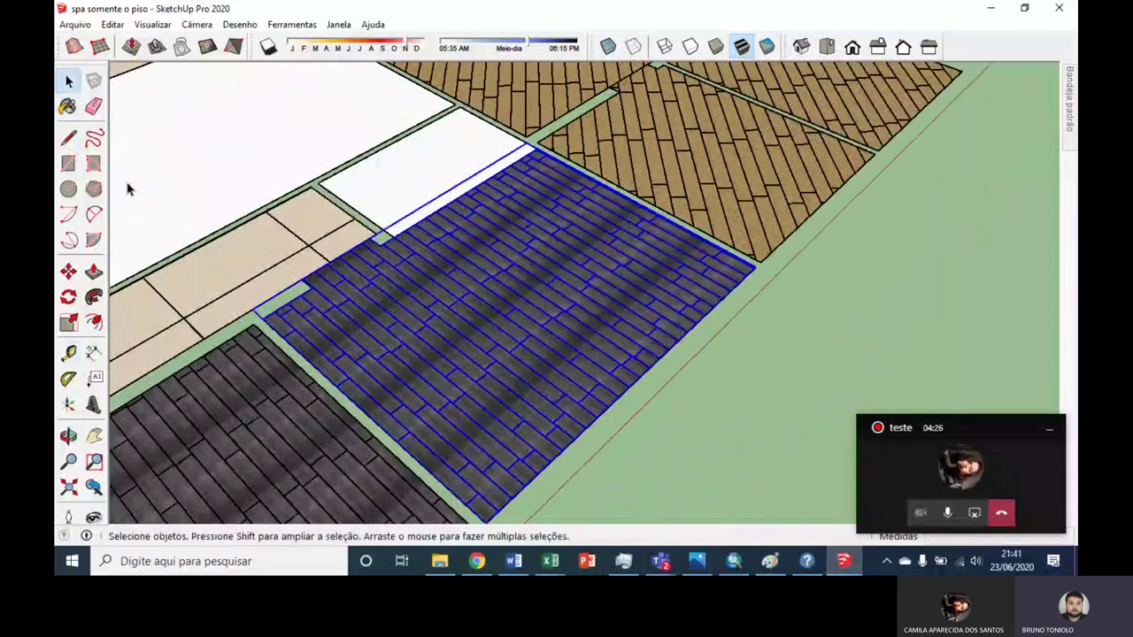
{"action": "left_click", "coordinate": [426, 325]}
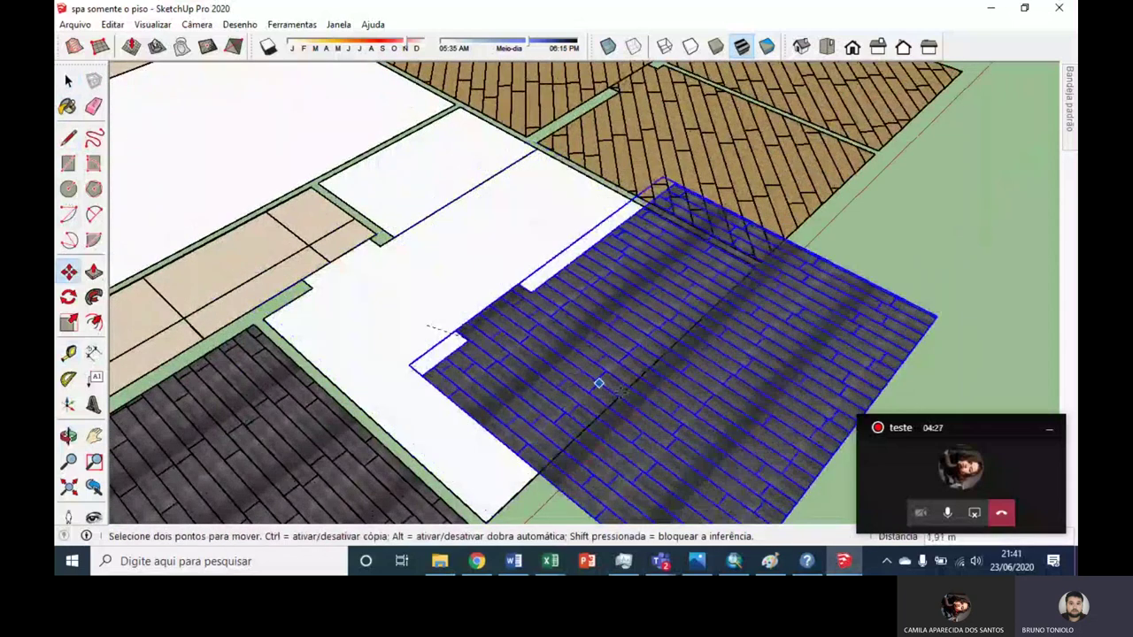
{"action": "scroll", "coordinate": [617, 377], "scroll_direction": "down", "scroll_amount": 3}
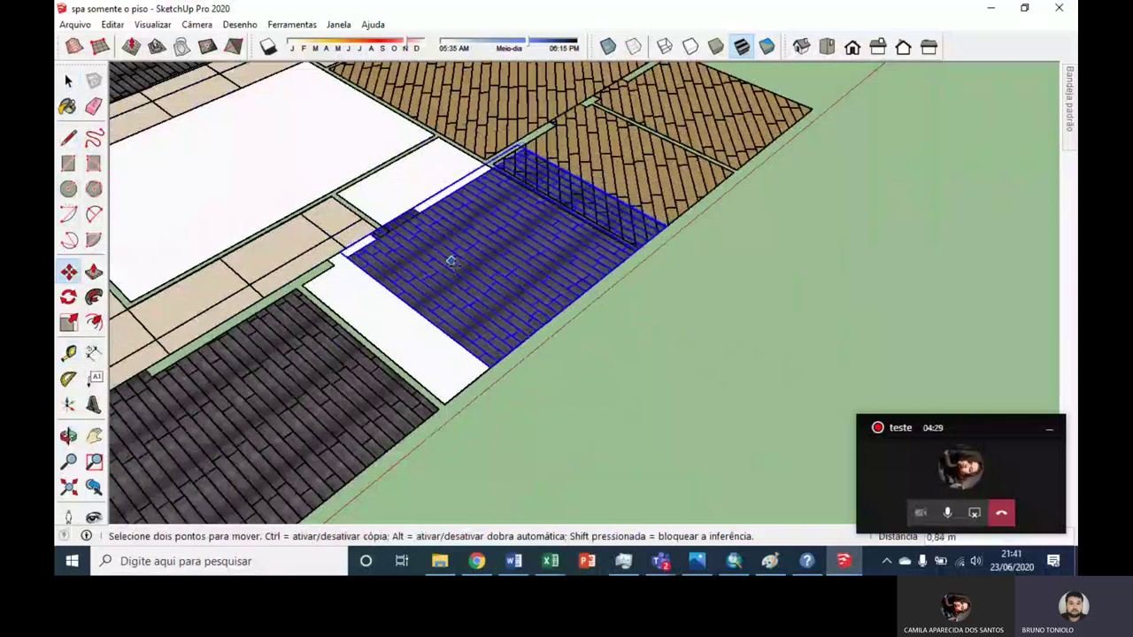
{"action": "scroll", "coordinate": [575, 367], "scroll_direction": "down", "scroll_amount": 2}
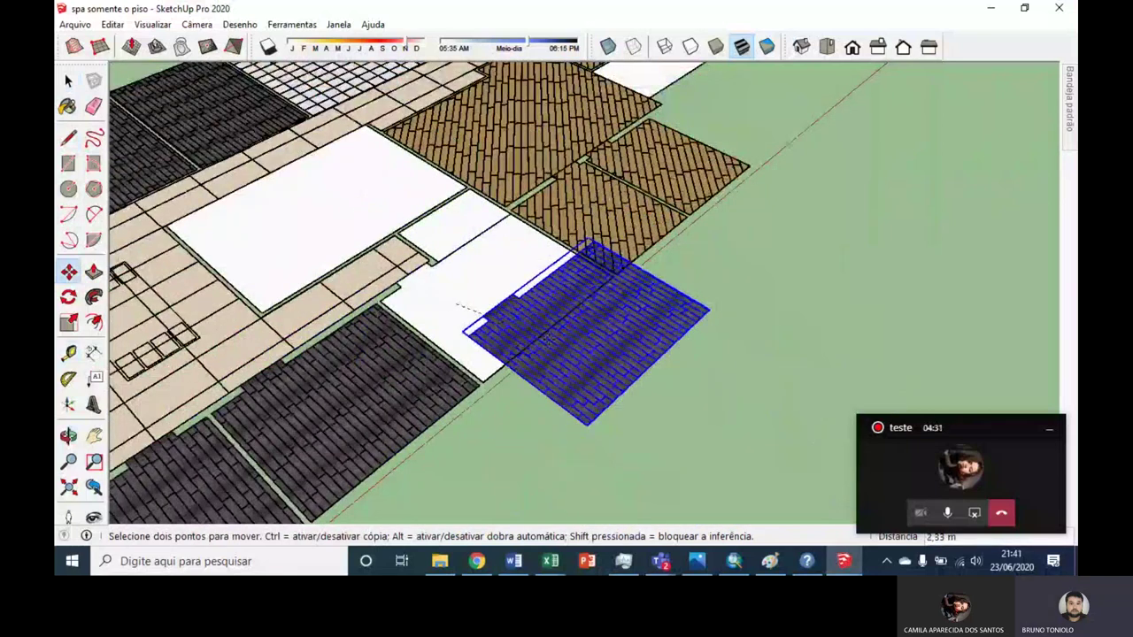
{"action": "left_click", "coordinate": [535, 338]}
{"action": "scroll", "coordinate": [540, 345], "scroll_direction": "up", "scroll_amount": 3}
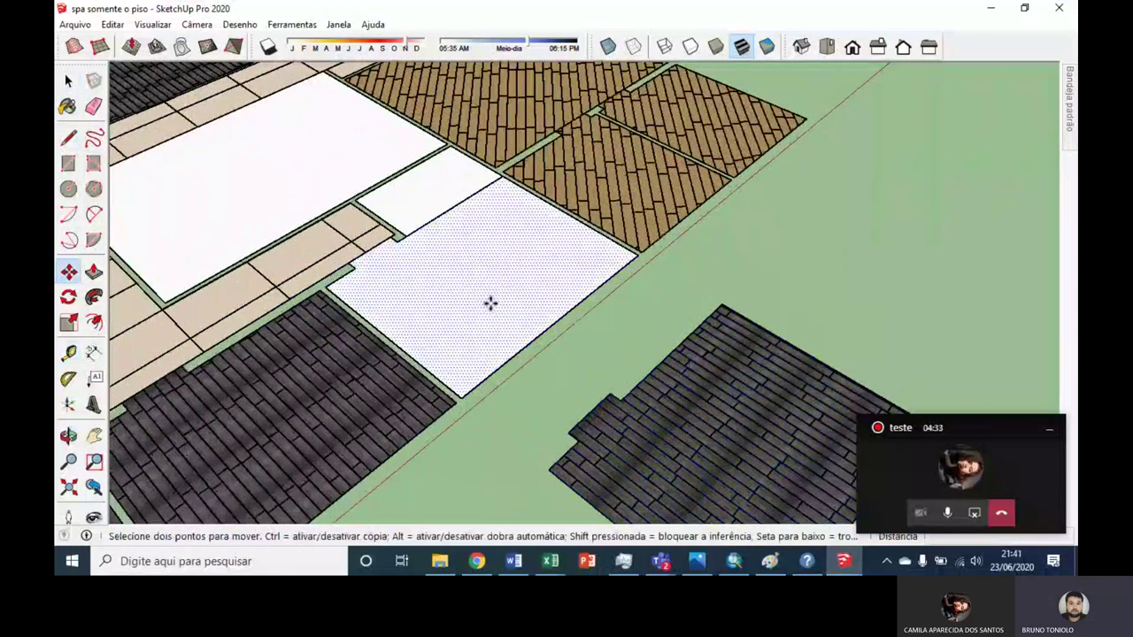
{"action": "key", "text": "space"}
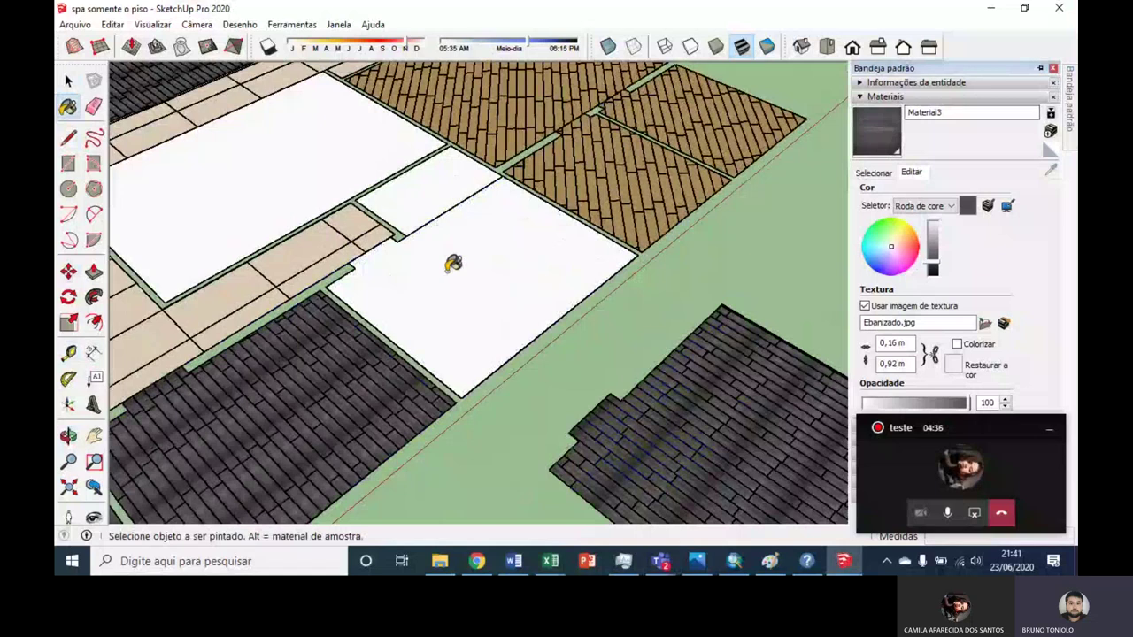
Step: Paint the bare white floor face with the dark Ebanizado wood texture
{"action": "left_click", "coordinate": [453, 263]}
{"action": "scroll", "coordinate": [457, 263], "scroll_direction": "up", "scroll_amount": 2}
{"action": "scroll", "coordinate": [425, 279], "scroll_direction": "up", "scroll_amount": 2}
{"action": "middle_click_drag", "start_coordinate": [392, 296], "coordinate": [471, 170]}
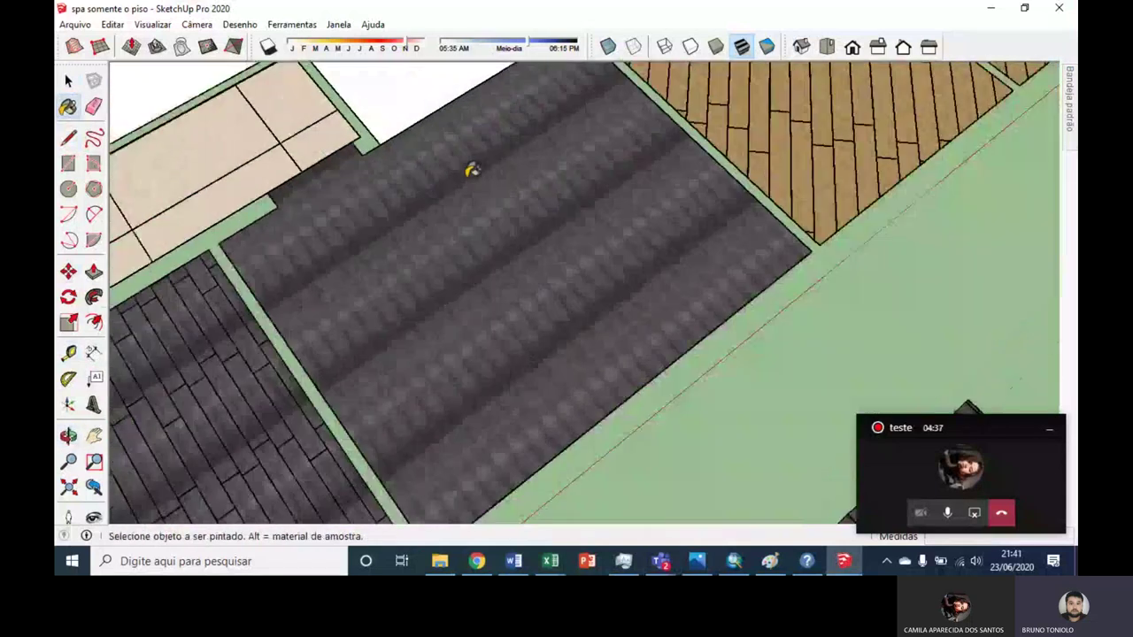
{"action": "scroll", "coordinate": [465, 173], "scroll_direction": "down", "scroll_amount": 2}
{"action": "scroll", "coordinate": [451, 182], "scroll_direction": "up", "scroll_amount": 1}
{"action": "scroll", "coordinate": [435, 263], "scroll_direction": "up", "scroll_amount": 2}
{"action": "scroll", "coordinate": [429, 263], "scroll_direction": "up", "scroll_amount": 2}
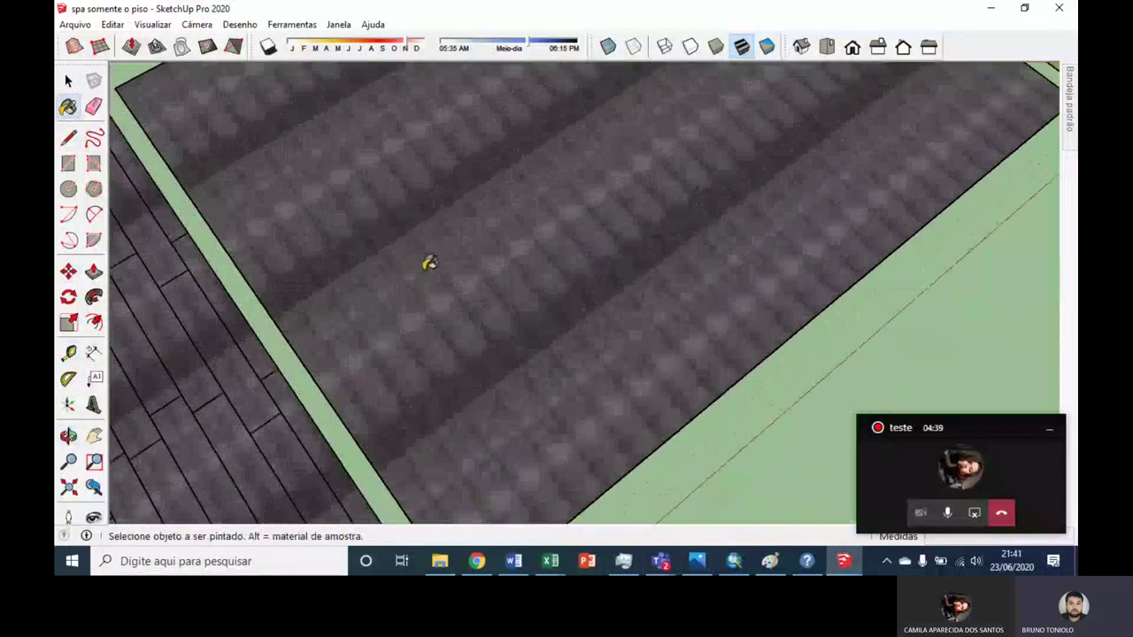
{"action": "scroll", "coordinate": [443, 248], "scroll_direction": "up", "scroll_amount": 2}
{"action": "scroll", "coordinate": [464, 237], "scroll_direction": "down", "scroll_amount": 2}
{"action": "scroll", "coordinate": [458, 250], "scroll_direction": "down", "scroll_amount": 2}
{"action": "scroll", "coordinate": [465, 274], "scroll_direction": "up", "scroll_amount": 1}
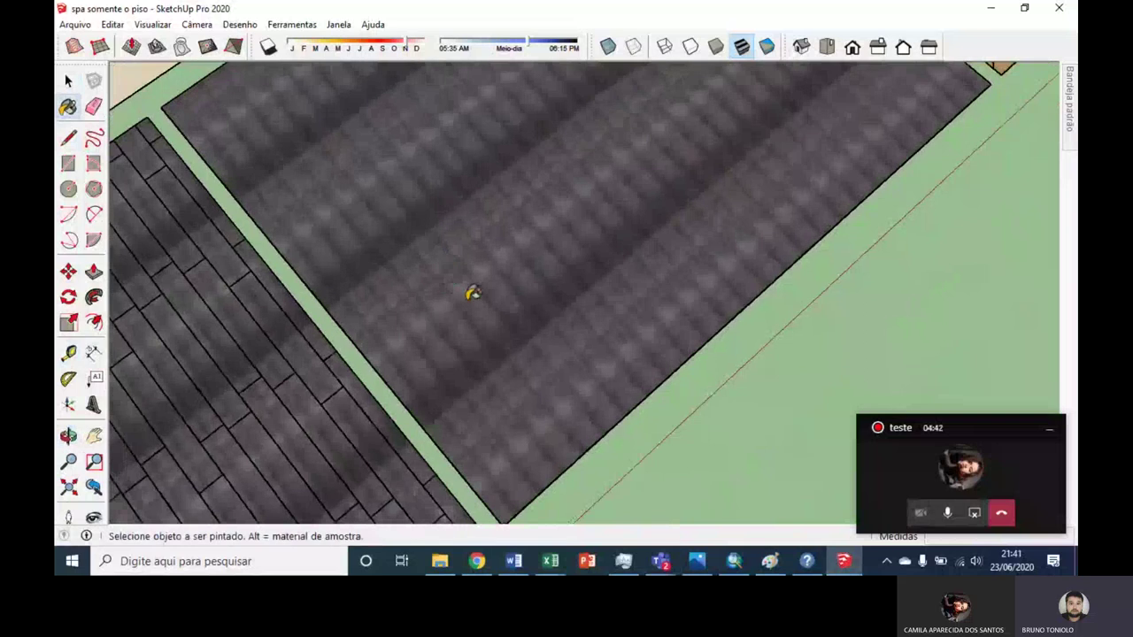
{"action": "scroll", "coordinate": [472, 295], "scroll_direction": "down", "scroll_amount": 1}
{"action": "scroll", "coordinate": [467, 297], "scroll_direction": "down", "scroll_amount": 1}
{"action": "scroll", "coordinate": [469, 248], "scroll_direction": "down", "scroll_amount": 2}
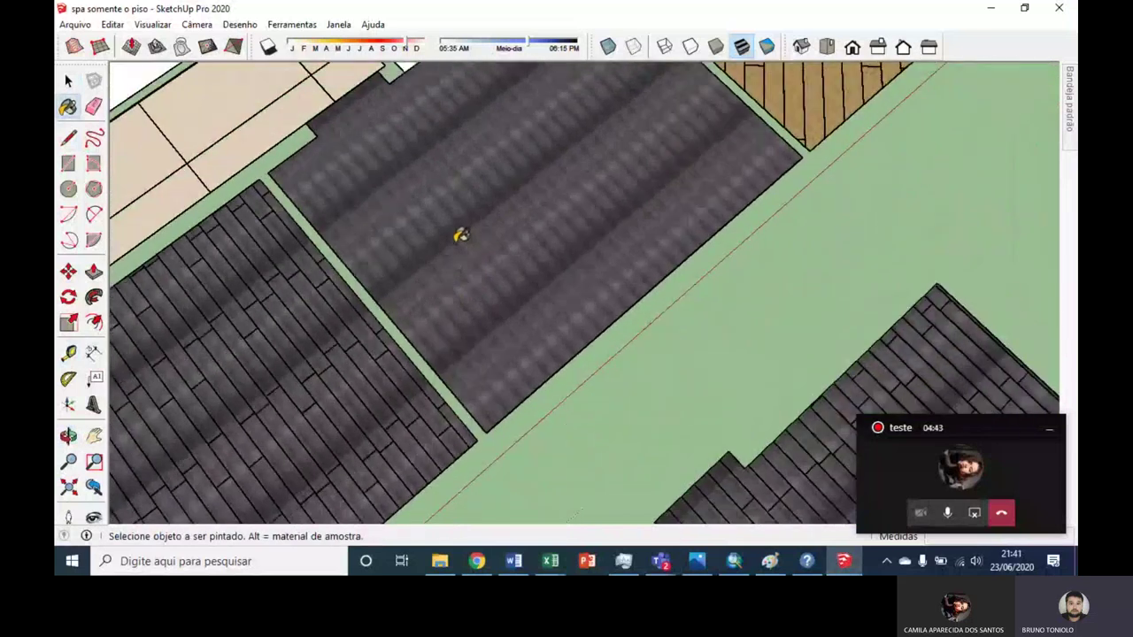
{"action": "scroll", "coordinate": [698, 435], "scroll_direction": "down", "scroll_amount": 2}
Step: Orbit and zoom around the floors to inspect the newly painted plank floor
{"action": "middle_click_drag", "start_coordinate": [699, 434], "coordinate": [723, 427]}
{"action": "scroll", "coordinate": [719, 429], "scroll_direction": "up", "scroll_amount": 2}
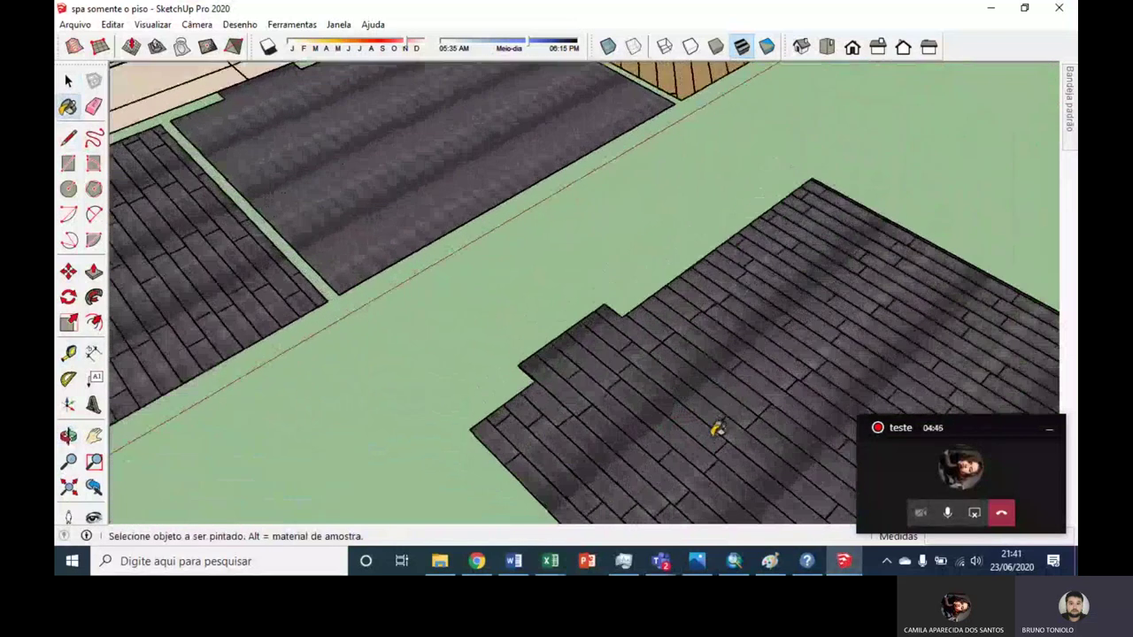
{"action": "scroll", "coordinate": [678, 372], "scroll_direction": "up", "scroll_amount": 2}
{"action": "scroll", "coordinate": [643, 342], "scroll_direction": "down", "scroll_amount": 1}
{"action": "middle_click_drag", "start_coordinate": [640, 336], "coordinate": [569, 349]}
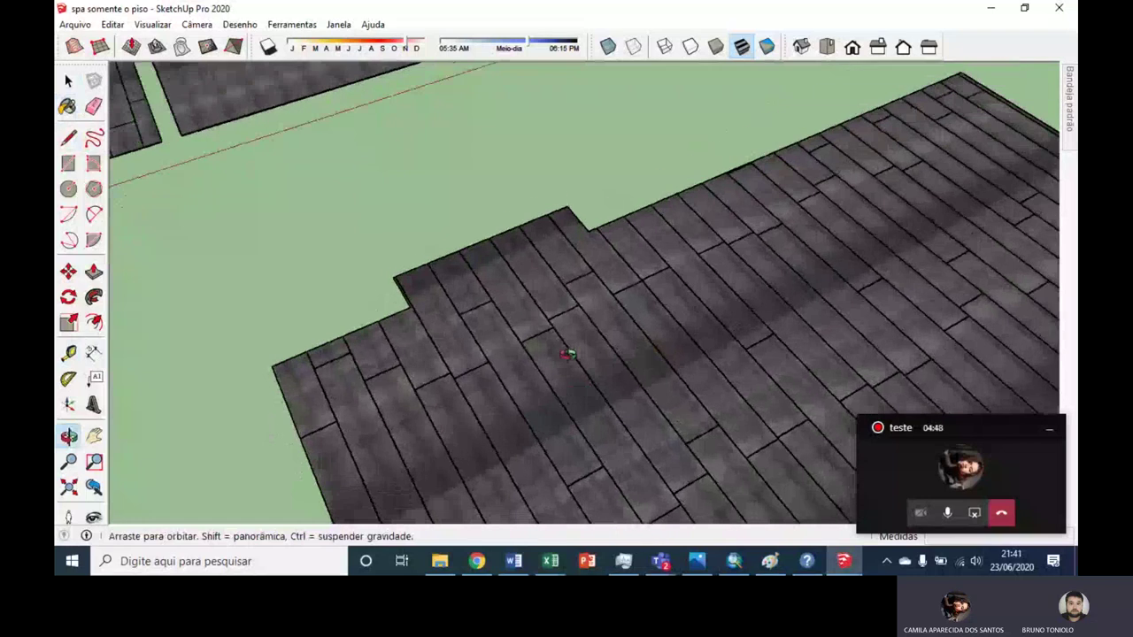
{"action": "scroll", "coordinate": [534, 258], "scroll_direction": "down", "scroll_amount": 2}
{"action": "scroll", "coordinate": [513, 299], "scroll_direction": "down", "scroll_amount": 1}
{"action": "middle_click_drag", "start_coordinate": [513, 299], "coordinate": [498, 236]}
{"action": "scroll", "coordinate": [552, 306], "scroll_direction": "down", "scroll_amount": 2}
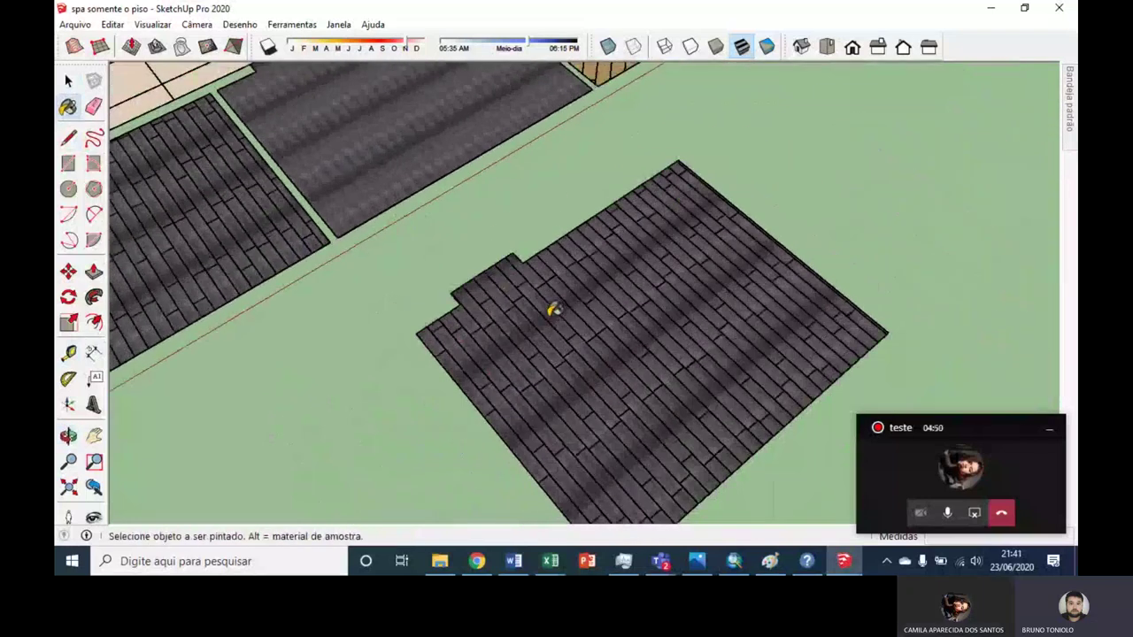
{"action": "mouse_move", "coordinate": [503, 352]}
{"action": "middle_mouse_down"}
{"action": "mouse_move", "coordinate": [562, 336]}
{"action": "mouse_move", "coordinate": [591, 304]}
{"action": "mouse_move", "coordinate": [656, 376]}
{"action": "middle_mouse_up"}
{"action": "scroll", "coordinate": [628, 283], "scroll_direction": "up", "scroll_amount": 2}
{"action": "scroll", "coordinate": [546, 359], "scroll_direction": "down", "scroll_amount": 2}
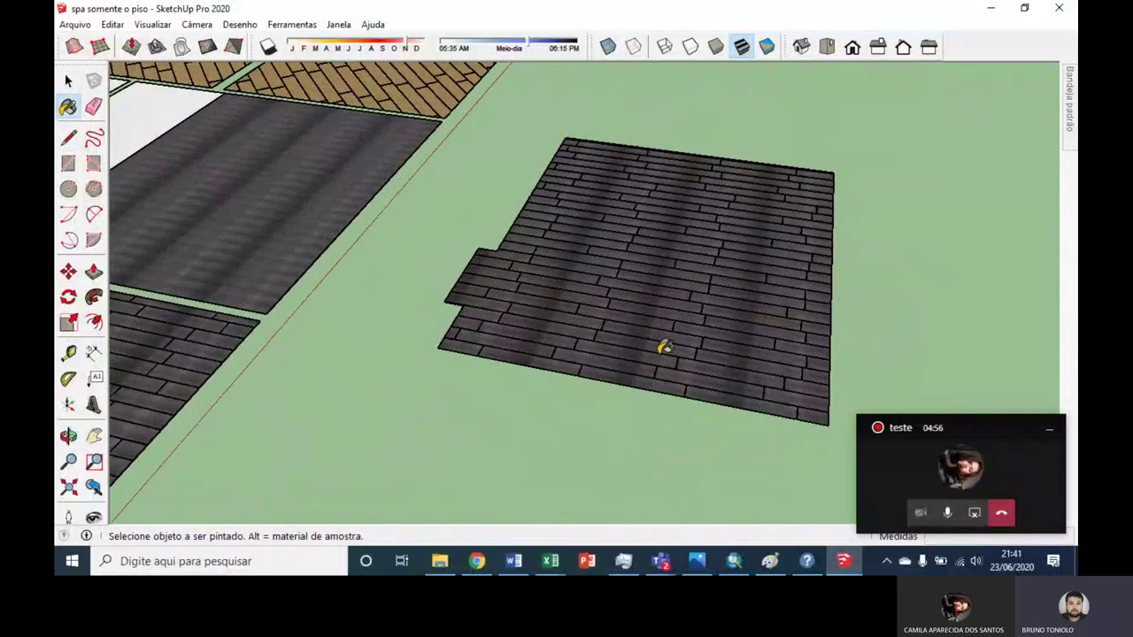
{"action": "scroll", "coordinate": [664, 347], "scroll_direction": "up", "scroll_amount": 3}
{"action": "scroll", "coordinate": [619, 336], "scroll_direction": "up", "scroll_amount": 3}
{"action": "mouse_move", "coordinate": [617, 328]}
{"action": "middle_mouse_down"}
{"action": "mouse_move", "coordinate": [546, 413]}
{"action": "mouse_move", "coordinate": [475, 412]}
{"action": "middle_mouse_up"}
{"action": "scroll", "coordinate": [478, 398], "scroll_direction": "down", "scroll_amount": 2}
{"action": "scroll", "coordinate": [480, 384], "scroll_direction": "down", "scroll_amount": 2}
Step: Open the plank floor group's context menu, dismiss it unused, and clear the selection
{"action": "right_click", "coordinate": [475, 392]}
{"action": "left_click", "coordinate": [308, 324]}
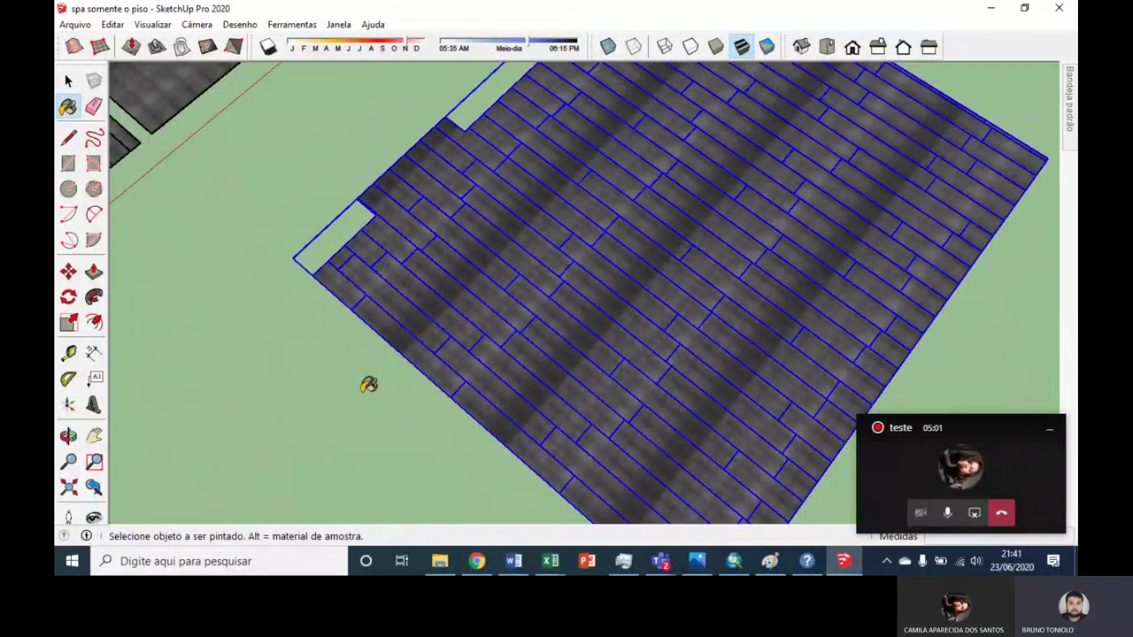
{"action": "left_click", "coordinate": [359, 398]}
{"action": "middle_click_drag", "start_coordinate": [359, 399], "coordinate": [520, 137]}
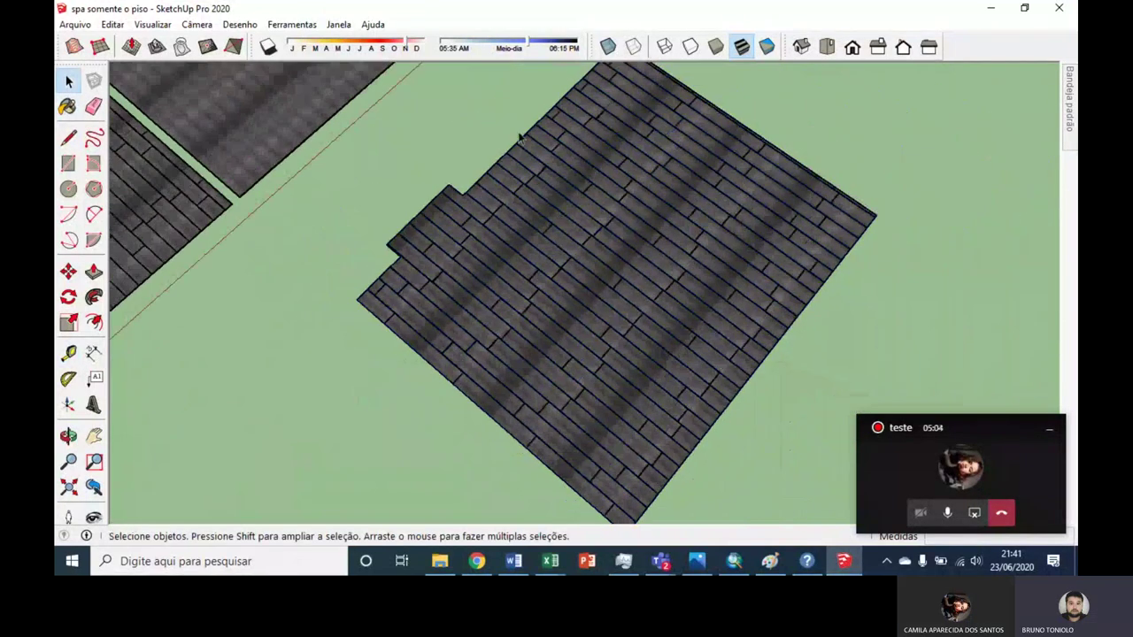
{"action": "scroll", "coordinate": [619, 275], "scroll_direction": "down", "scroll_amount": 2}
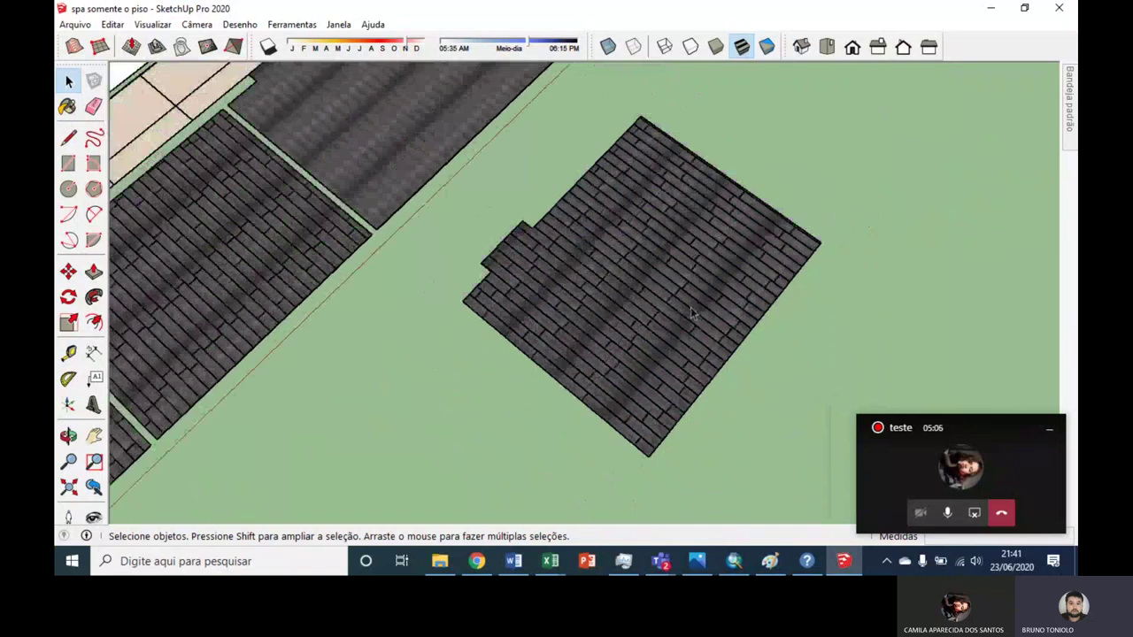
{"action": "scroll", "coordinate": [517, 154], "scroll_direction": "up", "scroll_amount": 5}
{"action": "scroll", "coordinate": [517, 154], "scroll_direction": "down", "scroll_amount": 3}
{"action": "middle_click_drag", "start_coordinate": [459, 188], "coordinate": [372, 265]}
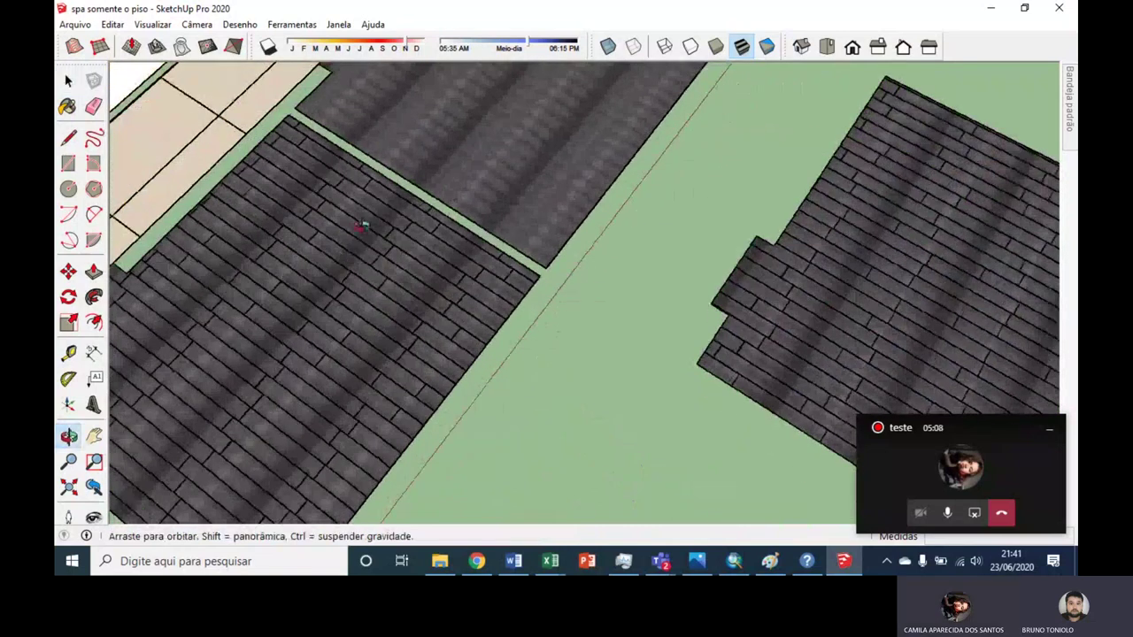
{"action": "scroll", "coordinate": [455, 154], "scroll_direction": "up", "scroll_amount": 2}
{"action": "scroll", "coordinate": [521, 213], "scroll_direction": "up", "scroll_amount": 2}
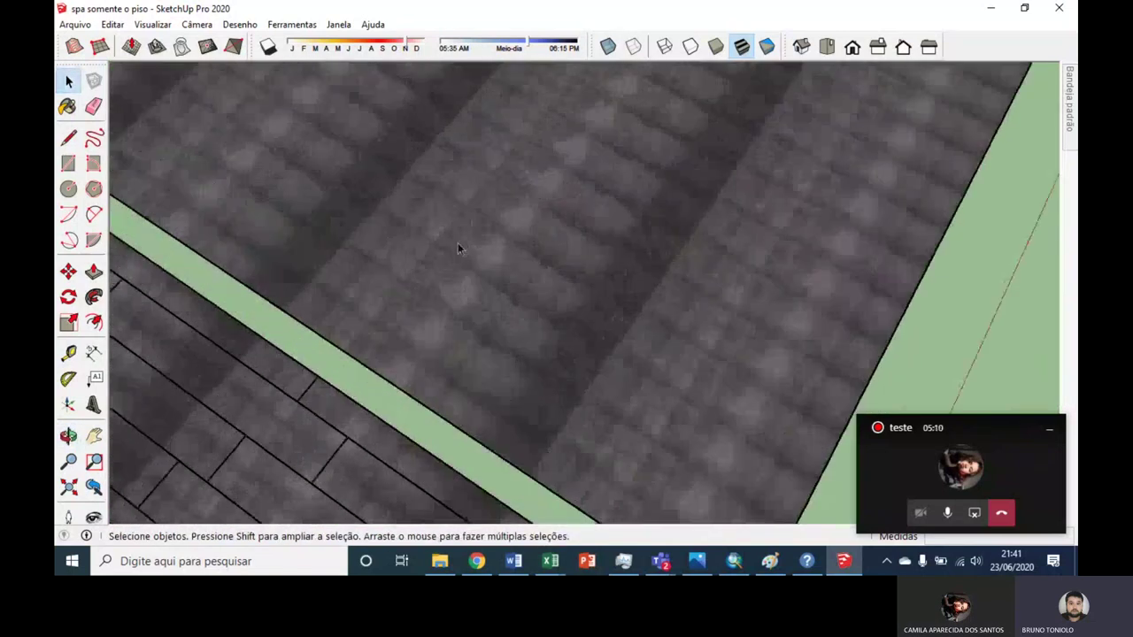
{"action": "scroll", "coordinate": [458, 246], "scroll_direction": "up", "scroll_amount": 2}
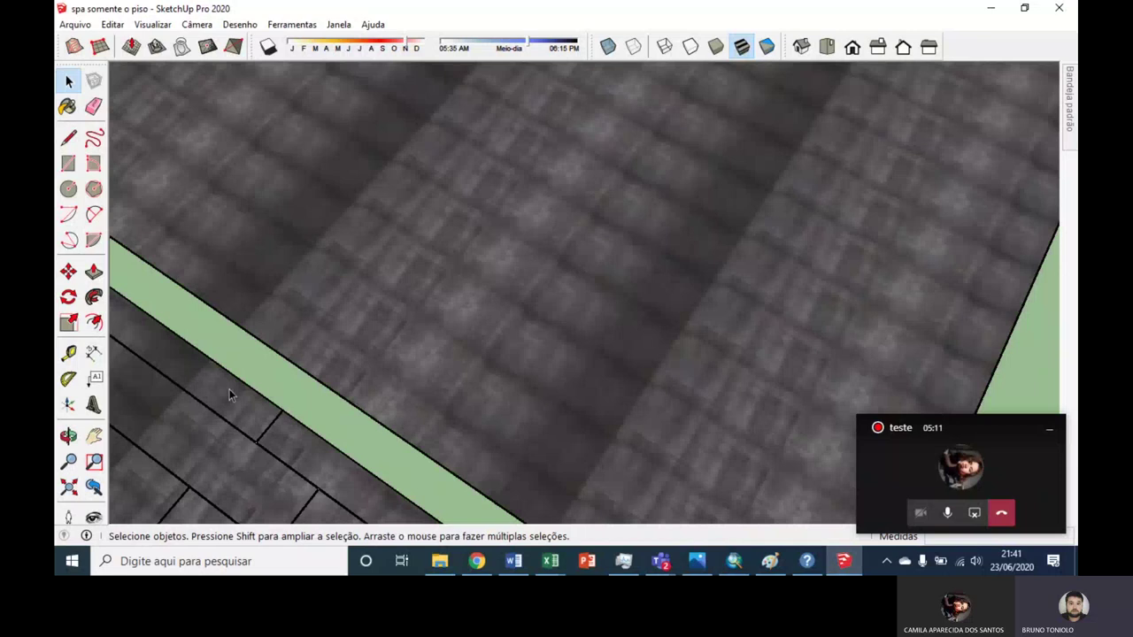
{"action": "scroll", "coordinate": [380, 318], "scroll_direction": "down", "scroll_amount": 2}
{"action": "scroll", "coordinate": [417, 298], "scroll_direction": "down", "scroll_amount": 2}
{"action": "scroll", "coordinate": [411, 315], "scroll_direction": "down", "scroll_amount": 2}
{"action": "mouse_move", "coordinate": [412, 316]}
{"action": "middle_mouse_down"}
{"action": "mouse_move", "coordinate": [440, 233]}
{"action": "mouse_move", "coordinate": [438, 251]}
{"action": "middle_mouse_up"}
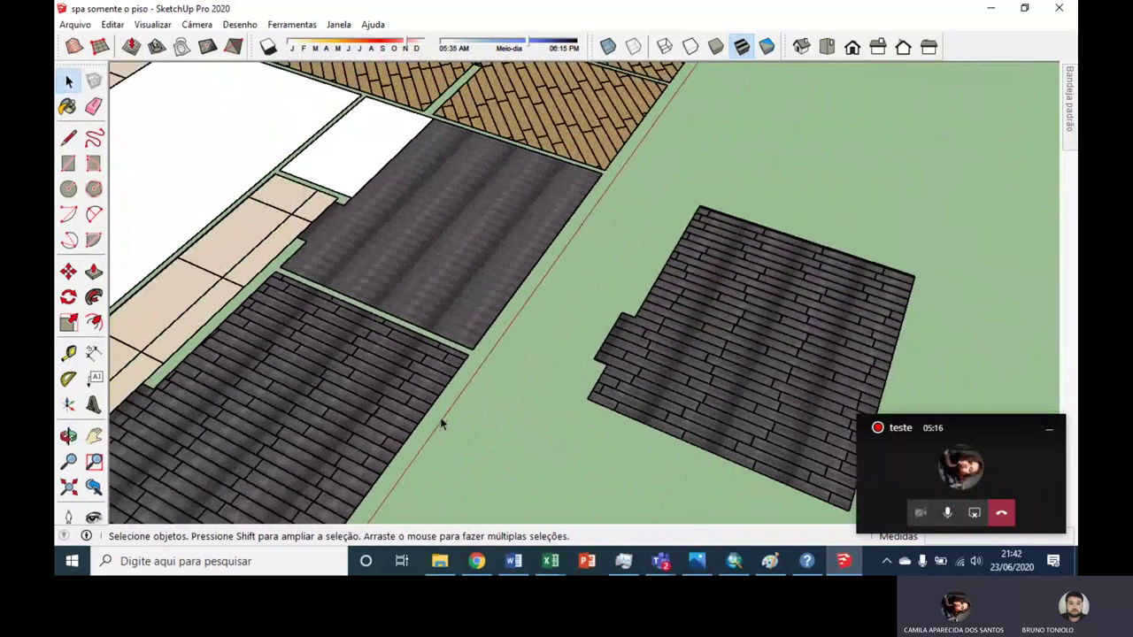
{"action": "middle_click_drag", "start_coordinate": [446, 417], "coordinate": [445, 380]}
{"action": "scroll", "coordinate": [445, 359], "scroll_direction": "up", "scroll_amount": 2}
{"action": "scroll", "coordinate": [445, 350], "scroll_direction": "up", "scroll_amount": 2}
{"action": "scroll", "coordinate": [444, 337], "scroll_direction": "up", "scroll_amount": 2}
{"action": "mouse_move", "coordinate": [434, 324]}
{"action": "middle_mouse_down"}
{"action": "mouse_move", "coordinate": [430, 291]}
{"action": "mouse_move", "coordinate": [469, 259]}
{"action": "middle_mouse_up"}
{"action": "scroll", "coordinate": [470, 260], "scroll_direction": "up", "scroll_amount": 3}
Step: Select the plank floor group and explode it with Explodir (Desassociar)
{"action": "triple_click", "coordinate": [427, 359]}
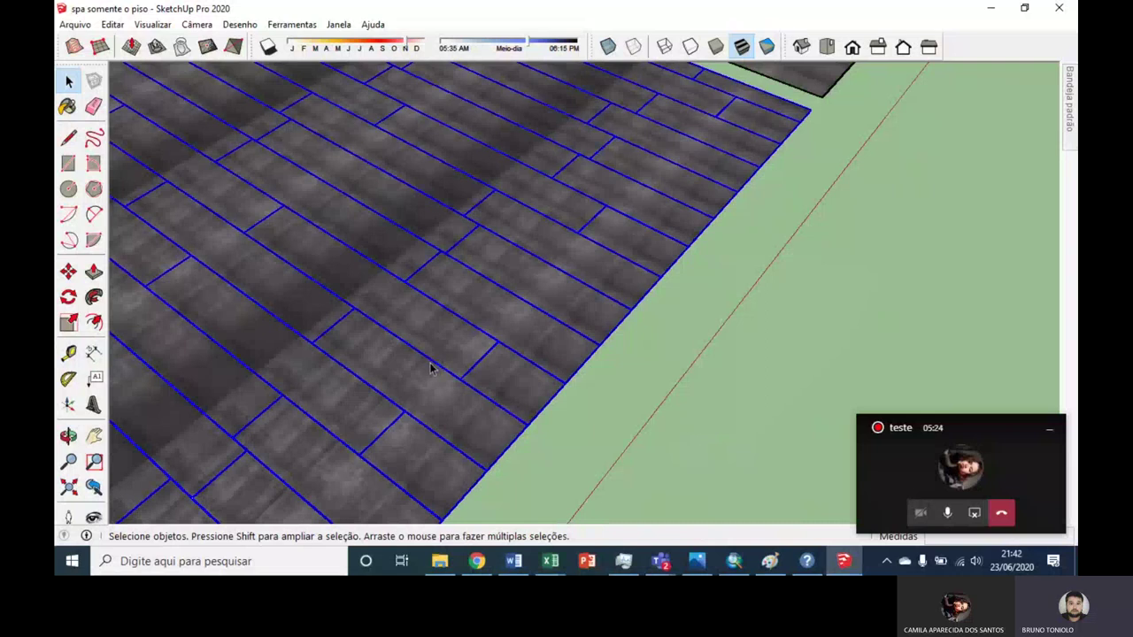
{"action": "left_click", "coordinate": [565, 432]}
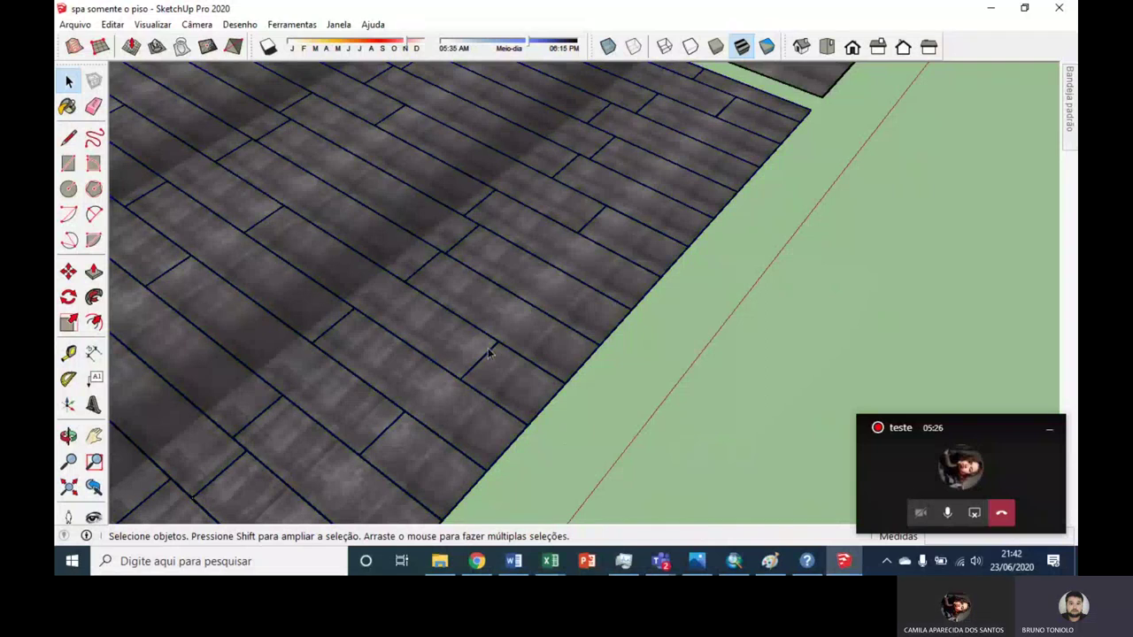
{"action": "scroll", "coordinate": [565, 432], "scroll_direction": "down", "scroll_amount": 2}
{"action": "left_click", "coordinate": [443, 341]}
{"action": "right_click", "coordinate": [443, 342]}
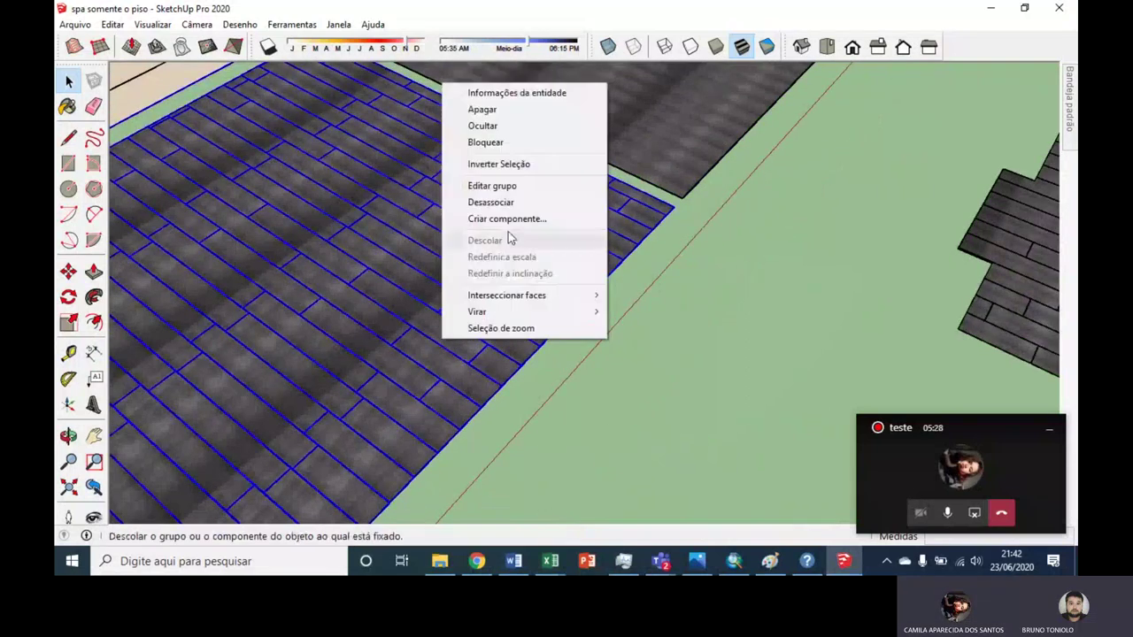
{"action": "left_click", "coordinate": [482, 202]}
{"action": "left_click", "coordinate": [564, 366]}
{"action": "left_click", "coordinate": [473, 332]}
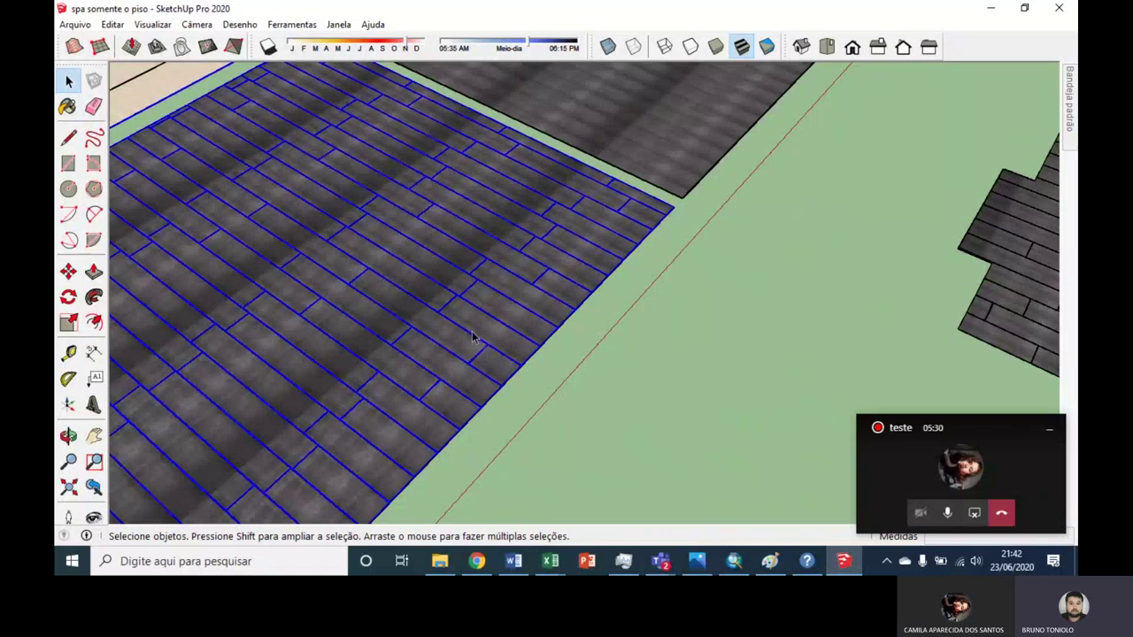
{"action": "right_click", "coordinate": [474, 333]}
{"action": "left_click", "coordinate": [517, 178]}
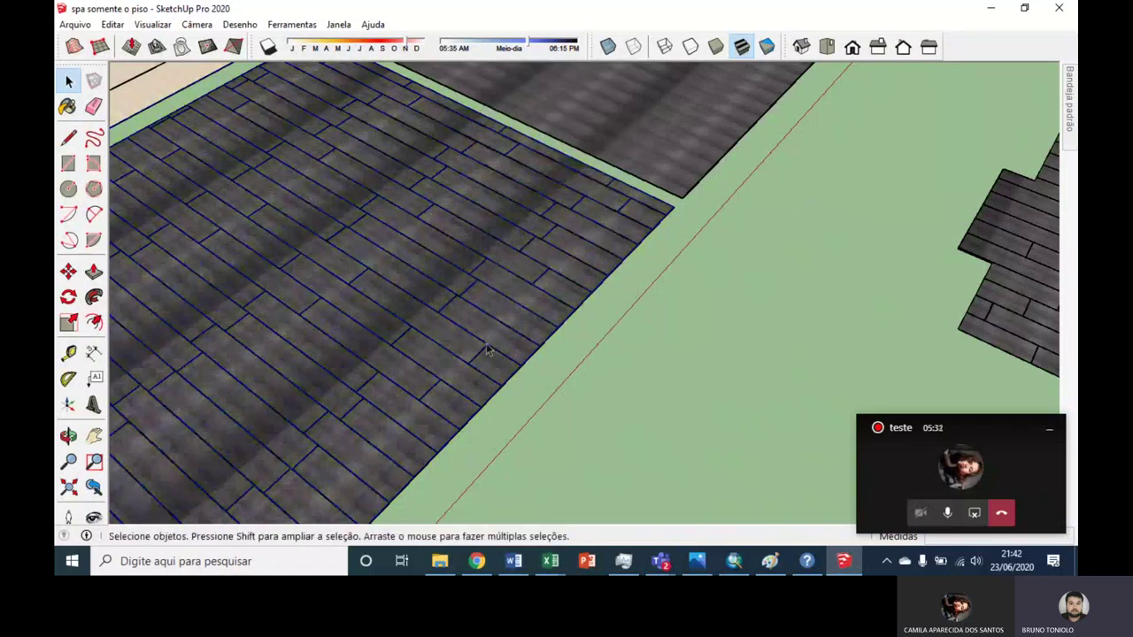
Step: Zoom and orbit over the now-loose floor boards to inspect them
{"action": "scroll", "coordinate": [495, 345], "scroll_direction": "up", "scroll_amount": 2}
{"action": "scroll", "coordinate": [403, 298], "scroll_direction": "up", "scroll_amount": 3}
{"action": "scroll", "coordinate": [430, 283], "scroll_direction": "up", "scroll_amount": 2}
{"action": "scroll", "coordinate": [488, 295], "scroll_direction": "up", "scroll_amount": 3}
{"action": "scroll", "coordinate": [480, 210], "scroll_direction": "down", "scroll_amount": 2}
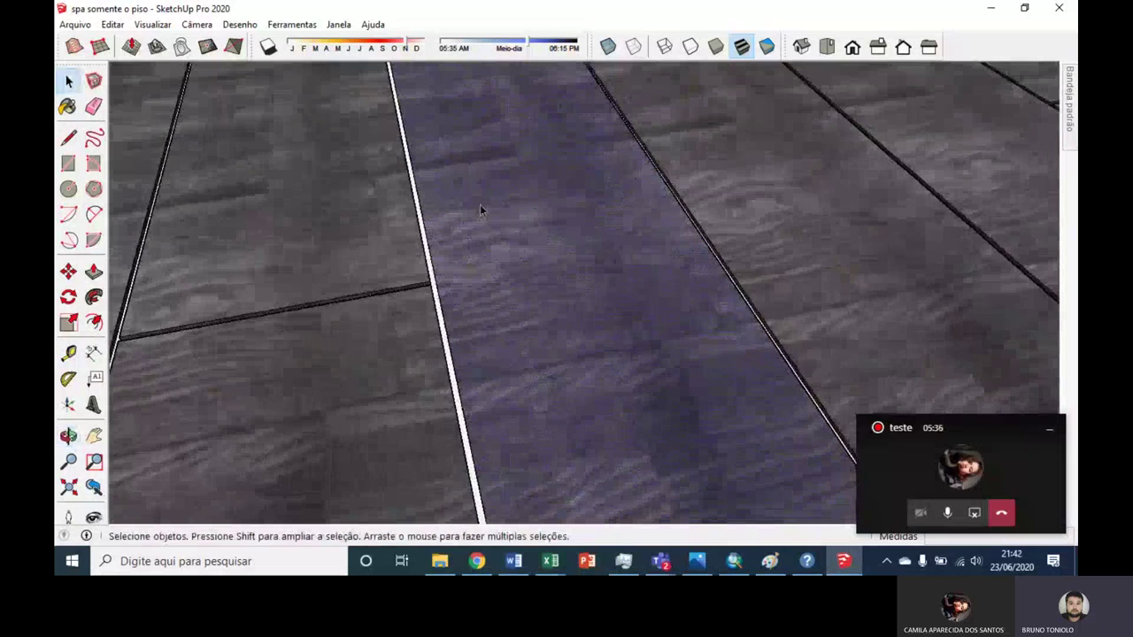
{"action": "scroll", "coordinate": [463, 221], "scroll_direction": "down", "scroll_amount": 2}
{"action": "middle_click_drag", "start_coordinate": [463, 221], "coordinate": [553, 354]}
{"action": "scroll", "coordinate": [549, 352], "scroll_direction": "down", "scroll_amount": 2}
{"action": "scroll", "coordinate": [535, 336], "scroll_direction": "down", "scroll_amount": 2}
{"action": "scroll", "coordinate": [522, 327], "scroll_direction": "down", "scroll_amount": 2}
{"action": "scroll", "coordinate": [347, 285], "scroll_direction": "up", "scroll_amount": 2}
{"action": "scroll", "coordinate": [347, 266], "scroll_direction": "up", "scroll_amount": 2}
{"action": "scroll", "coordinate": [346, 168], "scroll_direction": "up", "scroll_amount": 2}
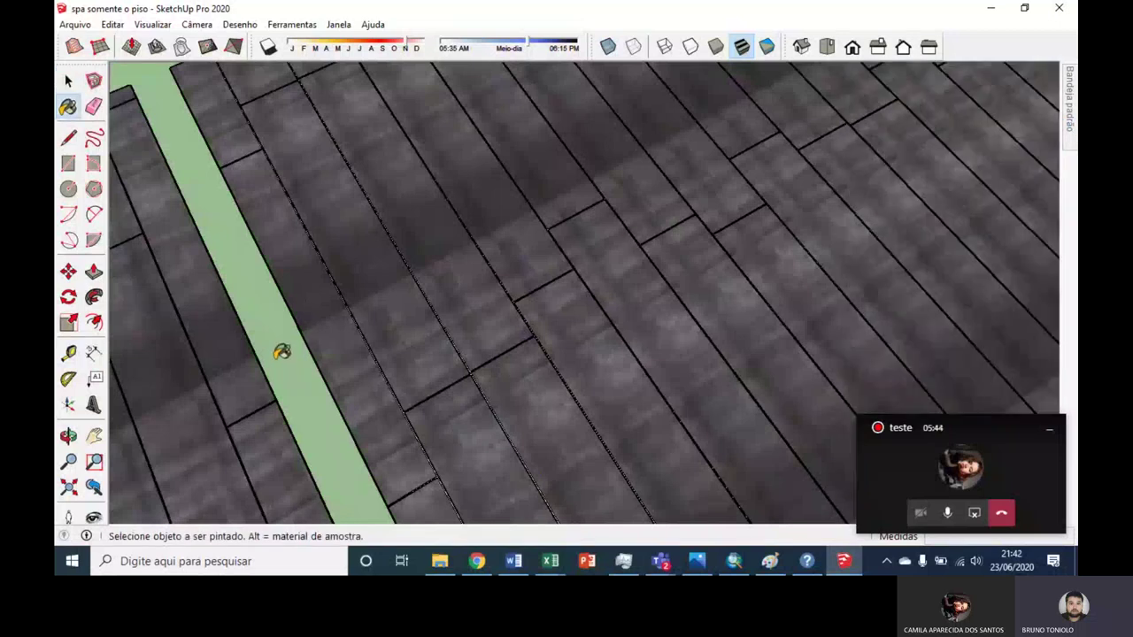
Step: Orbit low and high across the dark plank floor and beige room to compare textures
{"action": "mouse_move", "coordinate": [383, 281]}
{"action": "middle_mouse_down"}
{"action": "mouse_move", "coordinate": [412, 270]}
{"action": "mouse_move", "coordinate": [450, 229]}
{"action": "middle_mouse_up"}
{"action": "scroll", "coordinate": [513, 222], "scroll_direction": "down", "scroll_amount": 1}
{"action": "scroll", "coordinate": [486, 235], "scroll_direction": "down", "scroll_amount": 2}
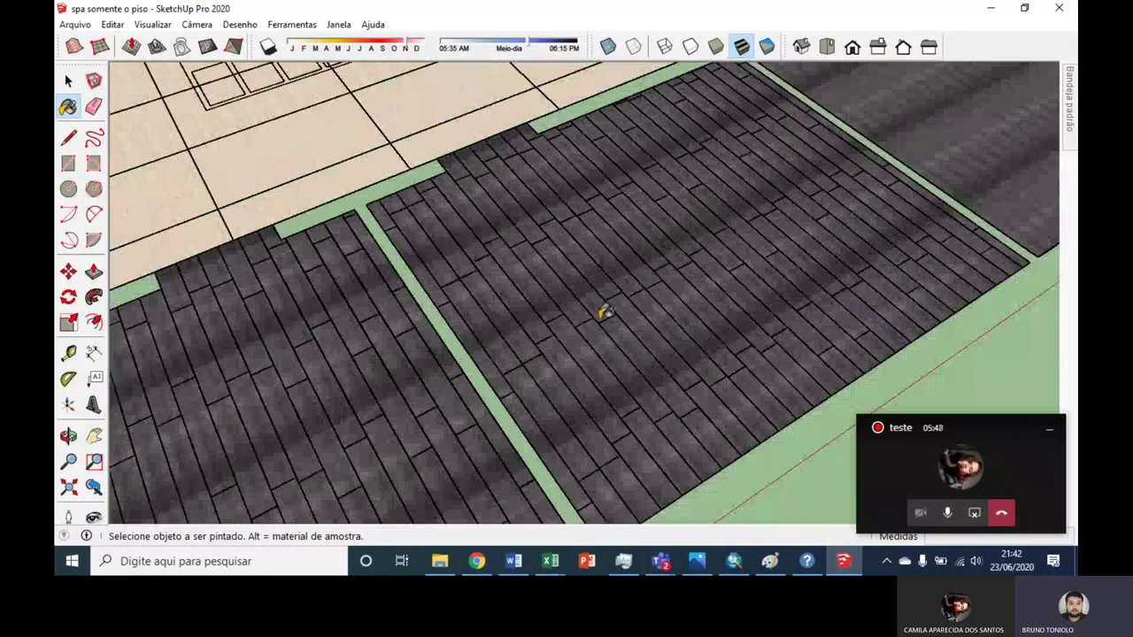
{"action": "scroll", "coordinate": [539, 268], "scroll_direction": "up", "scroll_amount": 3}
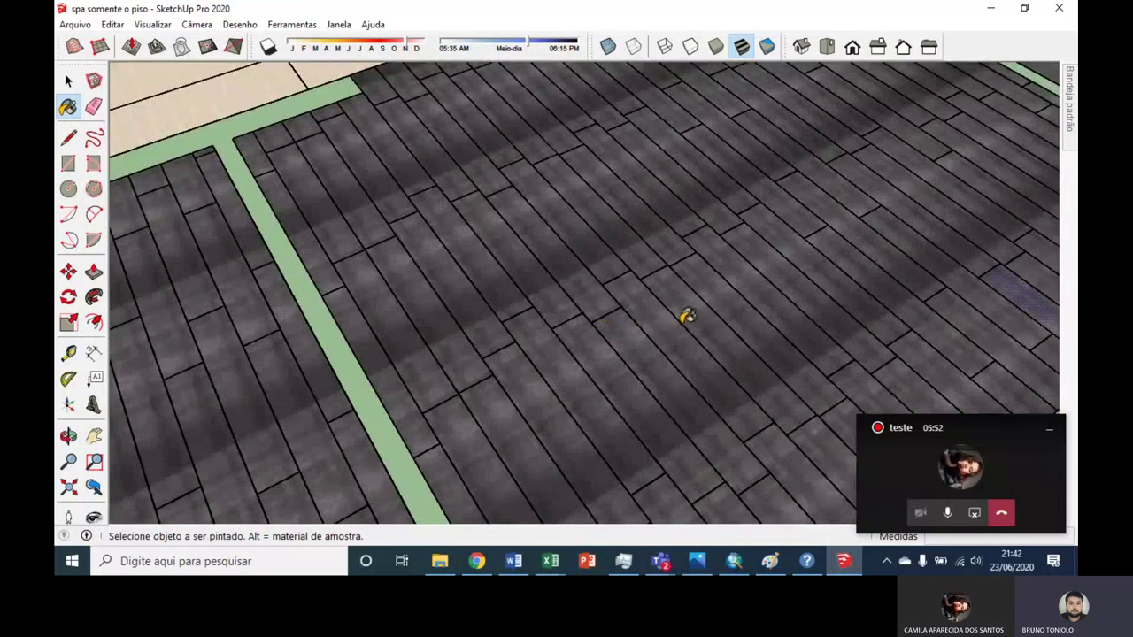
{"action": "mouse_move", "coordinate": [669, 317]}
{"action": "middle_mouse_down"}
{"action": "mouse_move", "coordinate": [645, 331]}
{"action": "mouse_move", "coordinate": [526, 192]}
{"action": "mouse_move", "coordinate": [581, 321]}
{"action": "mouse_move", "coordinate": [554, 341]}
{"action": "mouse_move", "coordinate": [592, 207]}
{"action": "mouse_move", "coordinate": [525, 247]}
{"action": "middle_mouse_up"}
{"action": "scroll", "coordinate": [527, 247], "scroll_direction": "down", "scroll_amount": 5}
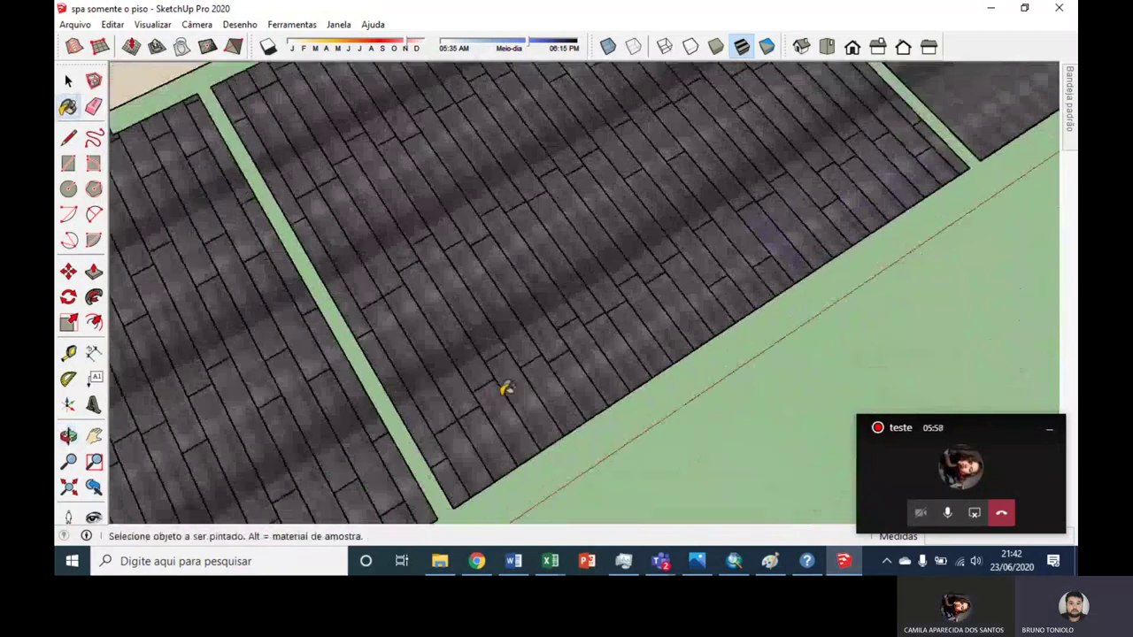
{"action": "scroll", "coordinate": [534, 352], "scroll_direction": "up", "scroll_amount": 2}
{"action": "scroll", "coordinate": [548, 247], "scroll_direction": "up", "scroll_amount": 2}
{"action": "middle_click_drag", "start_coordinate": [613, 305], "coordinate": [738, 192]}
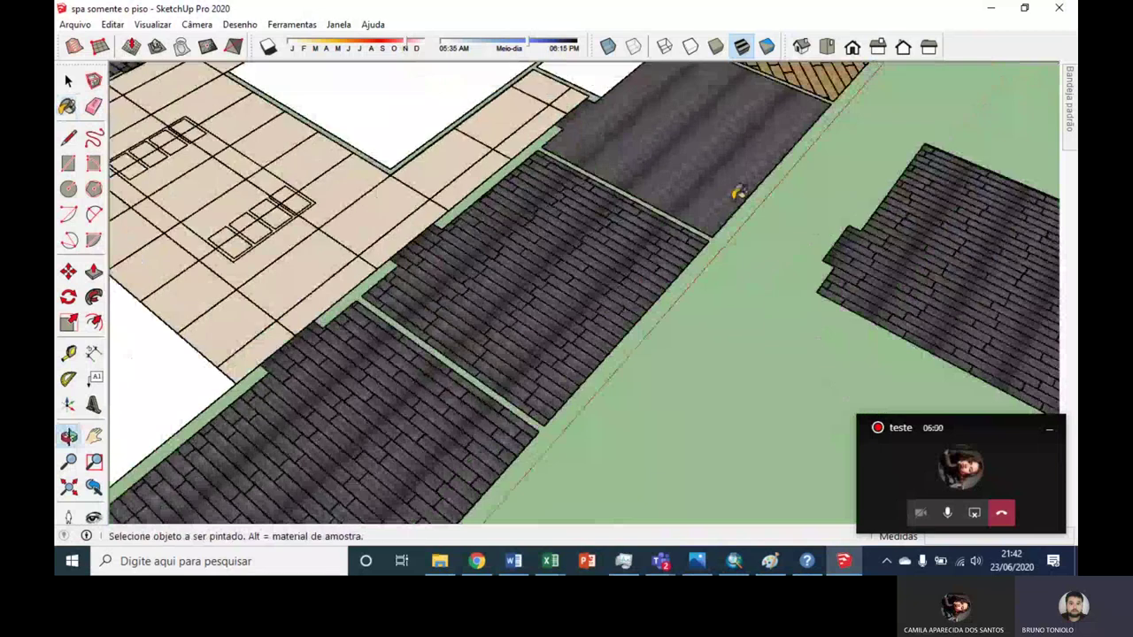
{"action": "scroll", "coordinate": [512, 270], "scroll_direction": "up", "scroll_amount": 3}
{"action": "mouse_move", "coordinate": [516, 256]}
{"action": "middle_mouse_down"}
{"action": "mouse_move", "coordinate": [543, 341]}
{"action": "mouse_move", "coordinate": [642, 286]}
{"action": "mouse_move", "coordinate": [602, 392]}
{"action": "mouse_move", "coordinate": [812, 226]}
{"action": "middle_mouse_up"}
{"action": "scroll", "coordinate": [496, 282], "scroll_direction": "down", "scroll_amount": 2}
{"action": "scroll", "coordinate": [434, 337], "scroll_direction": "down", "scroll_amount": 2}
{"action": "scroll", "coordinate": [700, 145], "scroll_direction": "up", "scroll_amount": 3}
{"action": "scroll", "coordinate": [691, 158], "scroll_direction": "up", "scroll_amount": 2}
{"action": "scroll", "coordinate": [692, 157], "scroll_direction": "up", "scroll_amount": 2}
{"action": "scroll", "coordinate": [596, 122], "scroll_direction": "down", "scroll_amount": 3}
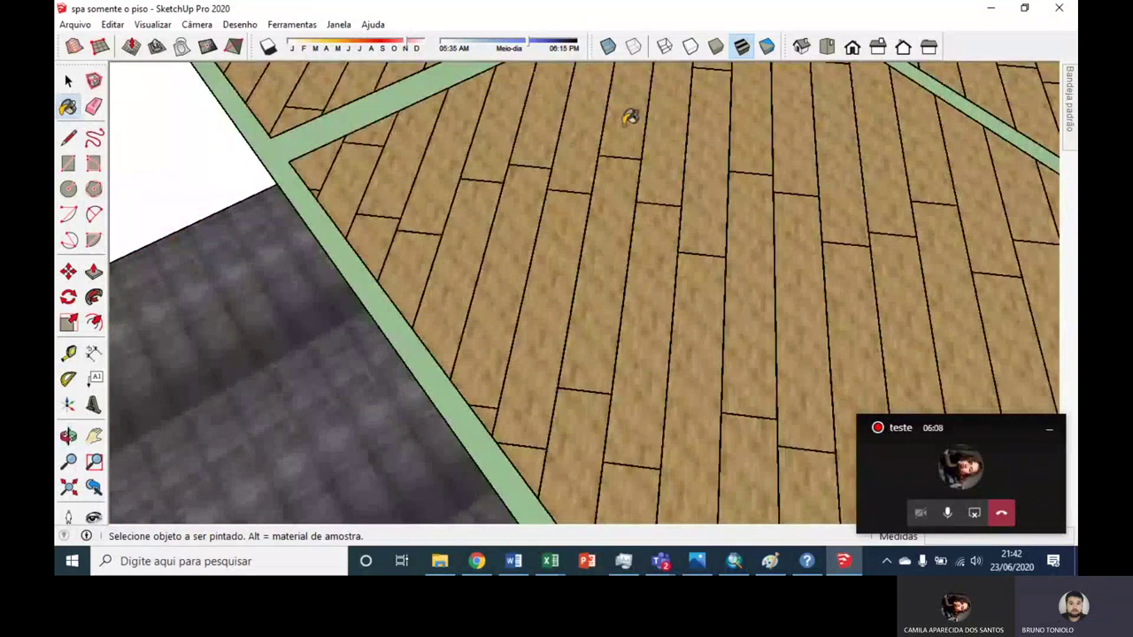
{"action": "scroll", "coordinate": [608, 152], "scroll_direction": "down", "scroll_amount": 3}
{"action": "scroll", "coordinate": [584, 160], "scroll_direction": "up", "scroll_amount": 2}
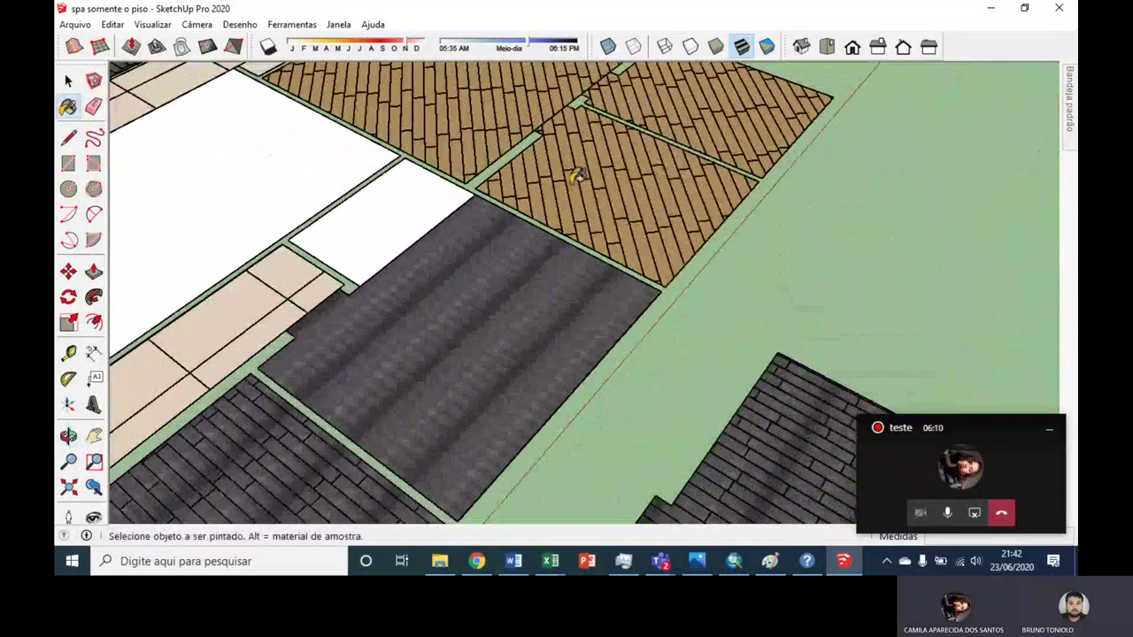
{"action": "scroll", "coordinate": [500, 250], "scroll_direction": "up", "scroll_amount": 2}
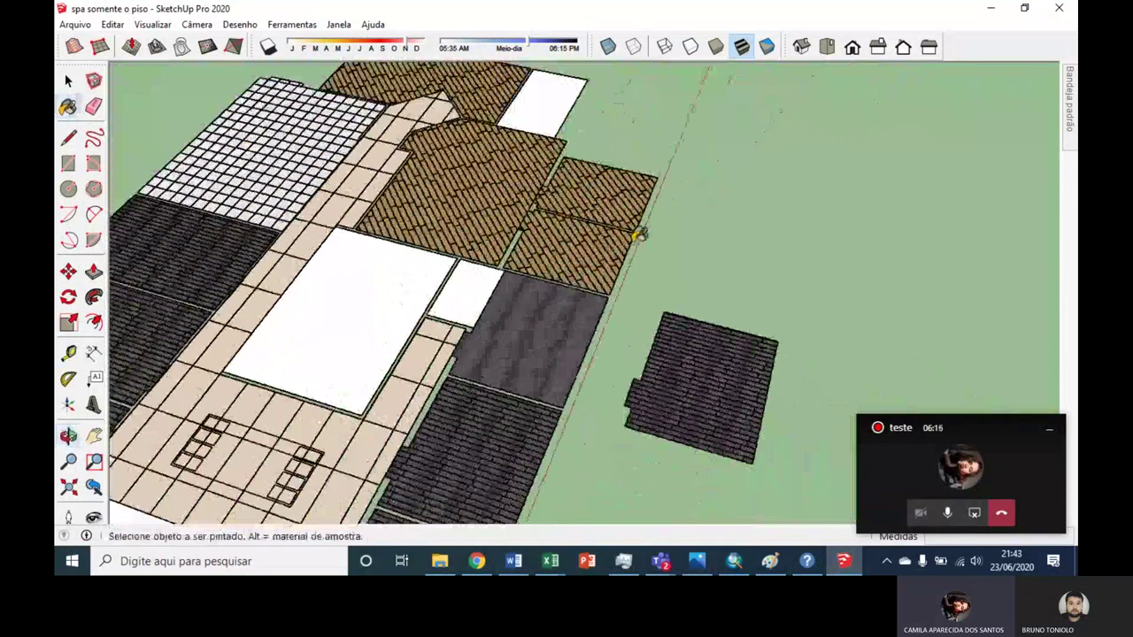
Step: Zoom in and out to examine the rescaled wood plank texture up close
{"action": "scroll", "coordinate": [495, 213], "scroll_direction": "up", "scroll_amount": 3}
{"action": "scroll", "coordinate": [513, 162], "scroll_direction": "up", "scroll_amount": 2}
{"action": "scroll", "coordinate": [523, 172], "scroll_direction": "up", "scroll_amount": 2}
{"action": "scroll", "coordinate": [567, 212], "scroll_direction": "up", "scroll_amount": 2}
{"action": "mouse_move", "coordinate": [595, 237]}
{"action": "middle_mouse_down"}
{"action": "mouse_move", "coordinate": [574, 45]}
{"action": "mouse_move", "coordinate": [640, 228]}
{"action": "mouse_move", "coordinate": [592, 225]}
{"action": "middle_mouse_up"}
{"action": "scroll", "coordinate": [587, 224], "scroll_direction": "down", "scroll_amount": 2}
{"action": "scroll", "coordinate": [574, 222], "scroll_direction": "down", "scroll_amount": 2}
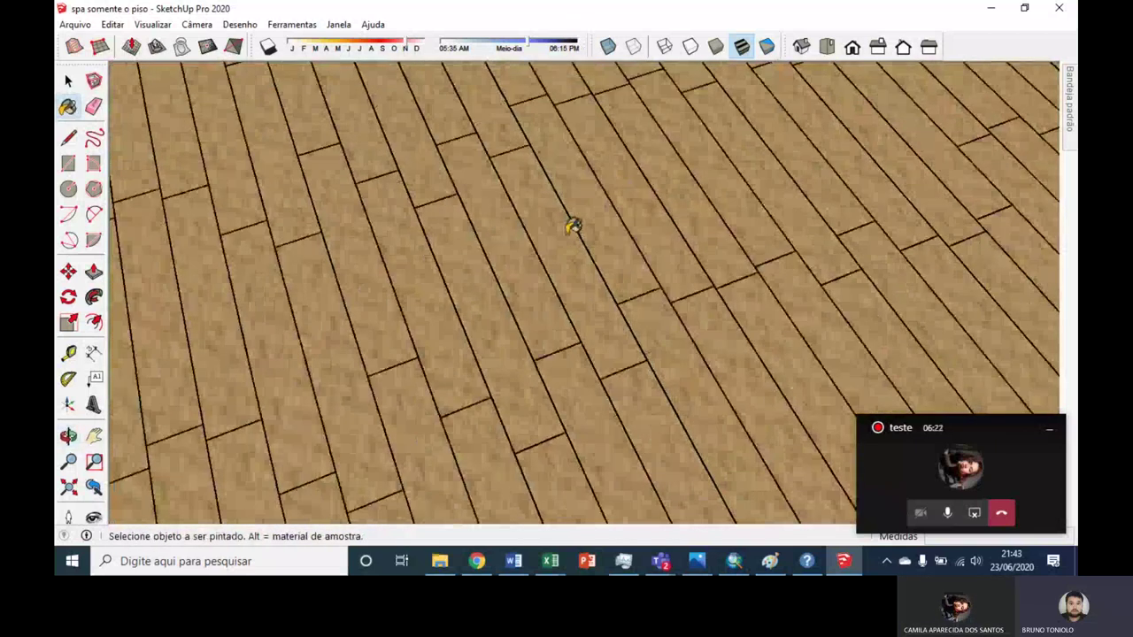
{"action": "scroll", "coordinate": [571, 226], "scroll_direction": "down", "scroll_amount": 3}
{"action": "scroll", "coordinate": [569, 229], "scroll_direction": "down", "scroll_amount": 1}
{"action": "scroll", "coordinate": [566, 231], "scroll_direction": "down", "scroll_amount": 2}
{"action": "scroll", "coordinate": [620, 337], "scroll_direction": "down", "scroll_amount": 3}
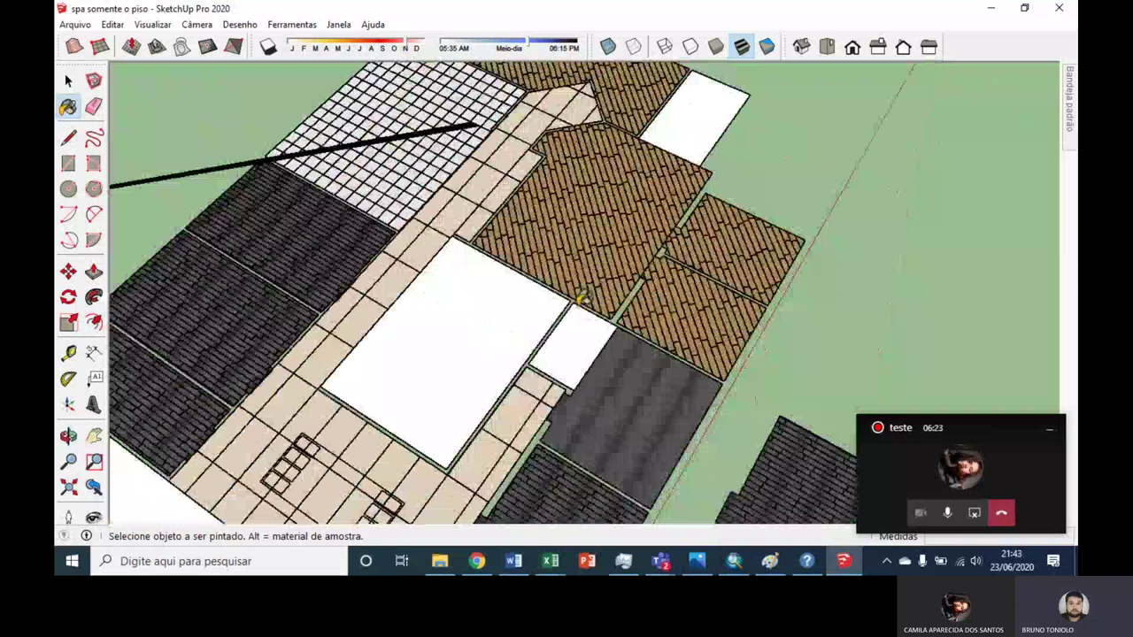
{"action": "scroll", "coordinate": [670, 434], "scroll_direction": "up", "scroll_amount": 3}
{"action": "scroll", "coordinate": [538, 448], "scroll_direction": "up", "scroll_amount": 2}
{"action": "scroll", "coordinate": [488, 485], "scroll_direction": "up", "scroll_amount": 2}
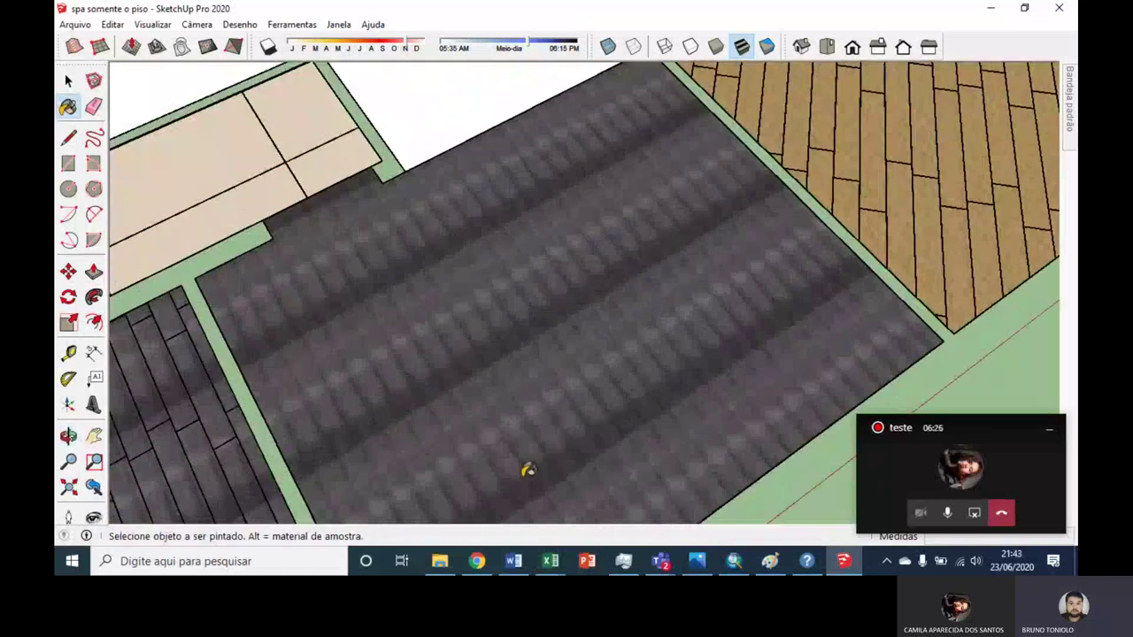
{"action": "scroll", "coordinate": [527, 470], "scroll_direction": "down", "scroll_amount": 2}
{"action": "scroll", "coordinate": [677, 409], "scroll_direction": "up", "scroll_amount": 2}
{"action": "scroll", "coordinate": [298, 336], "scroll_direction": "up", "scroll_amount": 2}
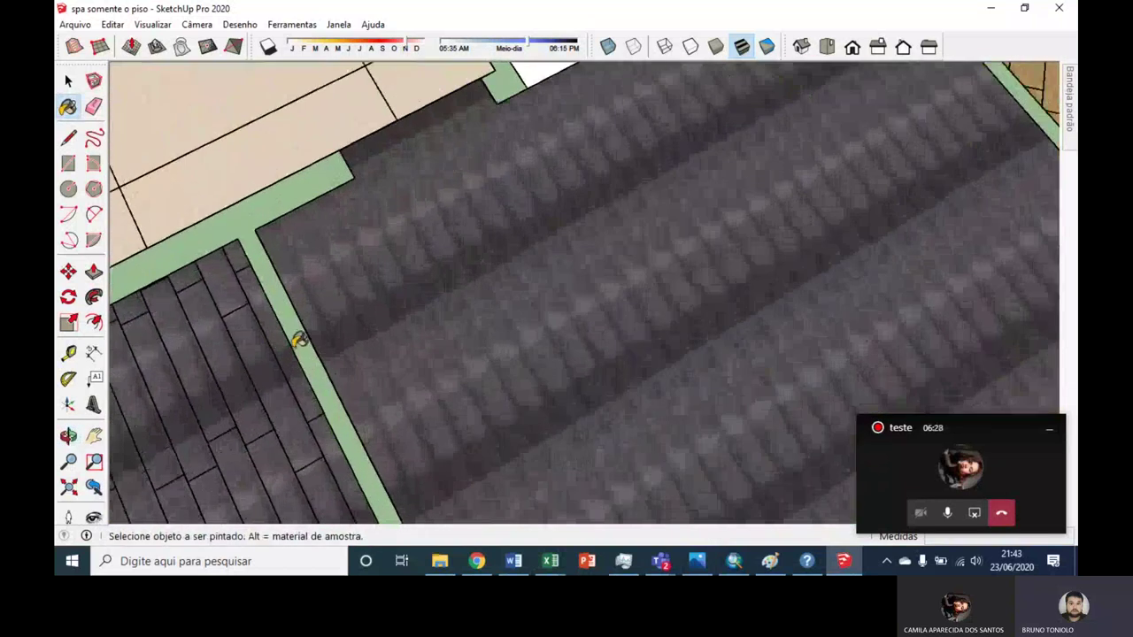
{"action": "scroll", "coordinate": [331, 324], "scroll_direction": "up", "scroll_amount": 2}
{"action": "left_click", "coordinate": [70, 139]}
{"action": "scroll", "coordinate": [248, 147], "scroll_direction": "up", "scroll_amount": 2}
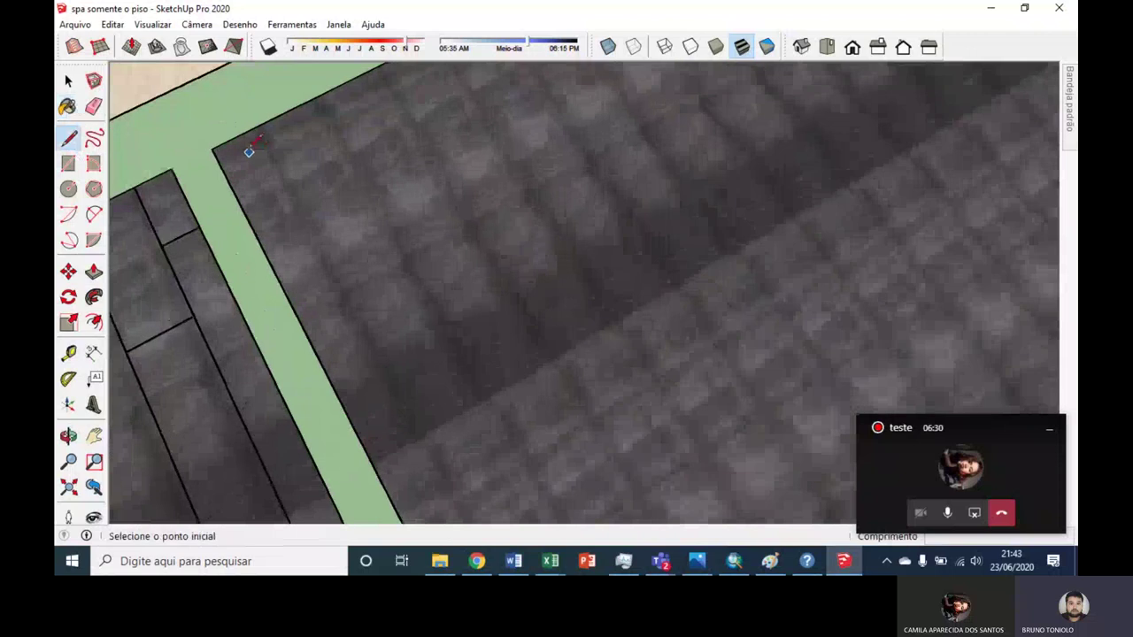
Step: Draw edges from the green strip junction across the corner of the dark floor
{"action": "left_click", "coordinate": [207, 149]}
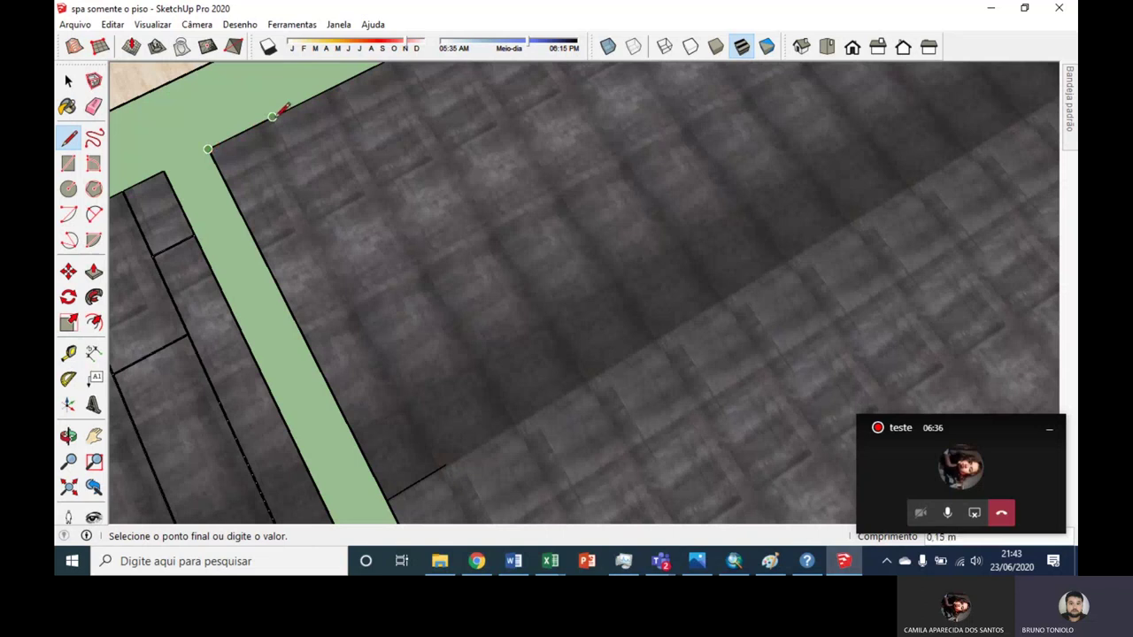
{"action": "mouse_move", "coordinate": [446, 461]}
{"action": "middle_mouse_down"}
{"action": "mouse_move", "coordinate": [499, 255]}
{"action": "mouse_move", "coordinate": [334, 298]}
{"action": "middle_mouse_up"}
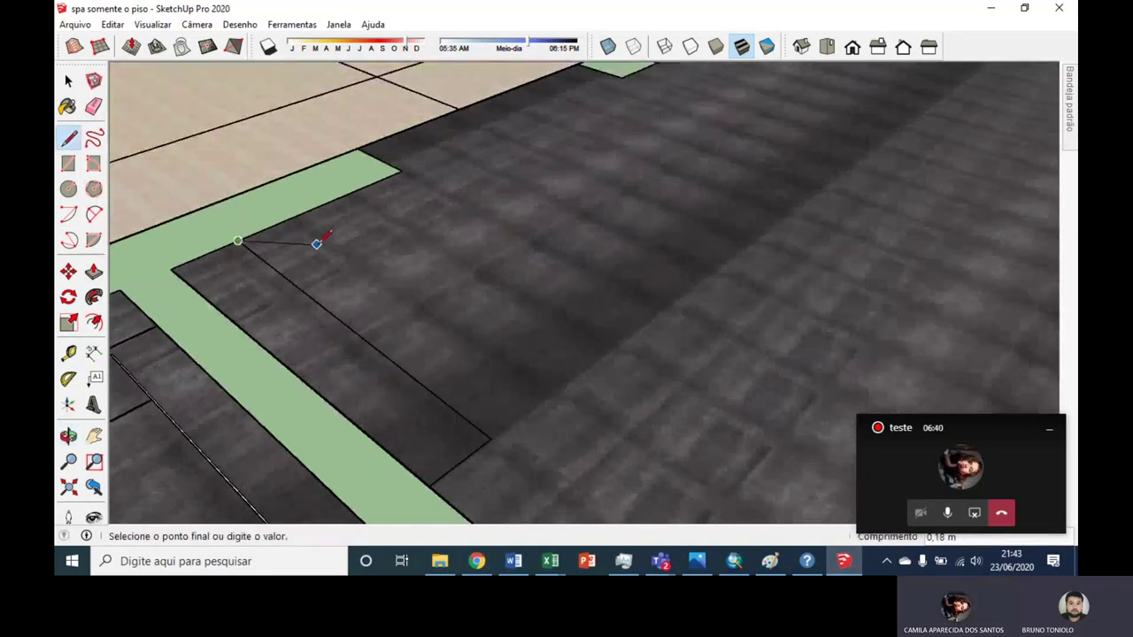
{"action": "left_click", "coordinate": [306, 213]}
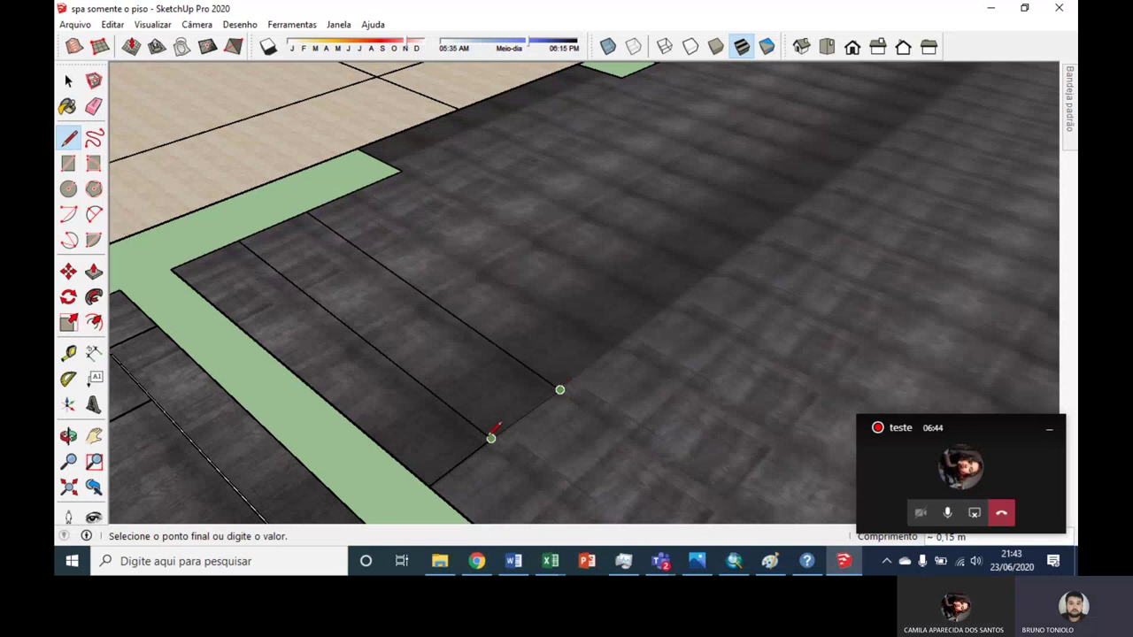
{"action": "scroll", "coordinate": [387, 266], "scroll_direction": "down", "scroll_amount": 2}
{"action": "scroll", "coordinate": [416, 258], "scroll_direction": "down", "scroll_amount": 1}
{"action": "scroll", "coordinate": [429, 254], "scroll_direction": "down", "scroll_amount": 1}
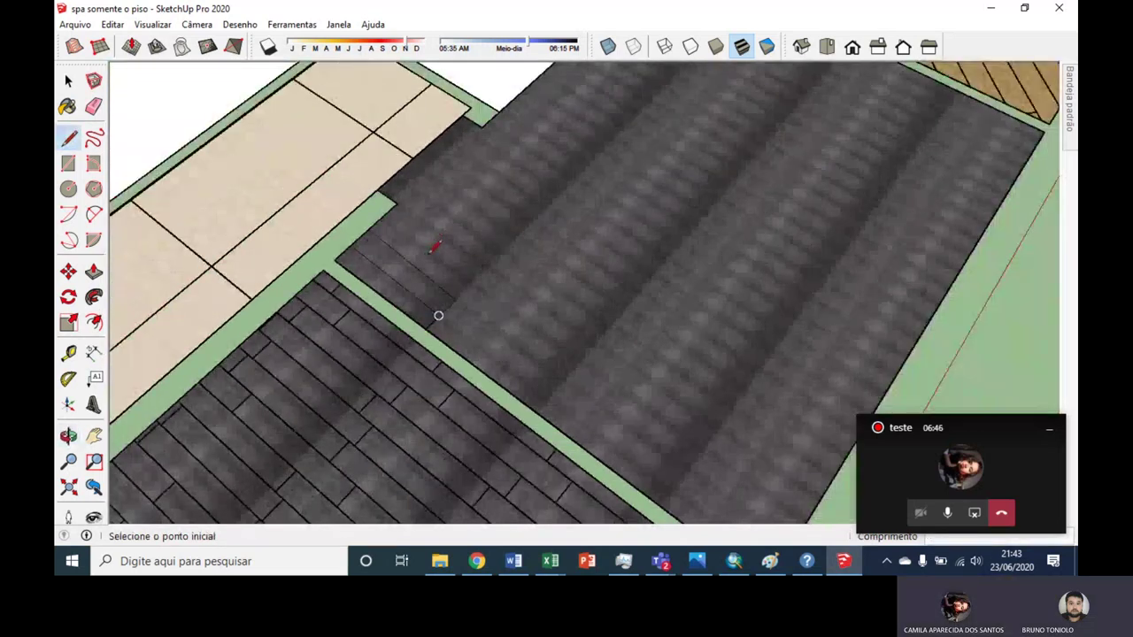
{"action": "scroll", "coordinate": [432, 252], "scroll_direction": "down", "scroll_amount": 1}
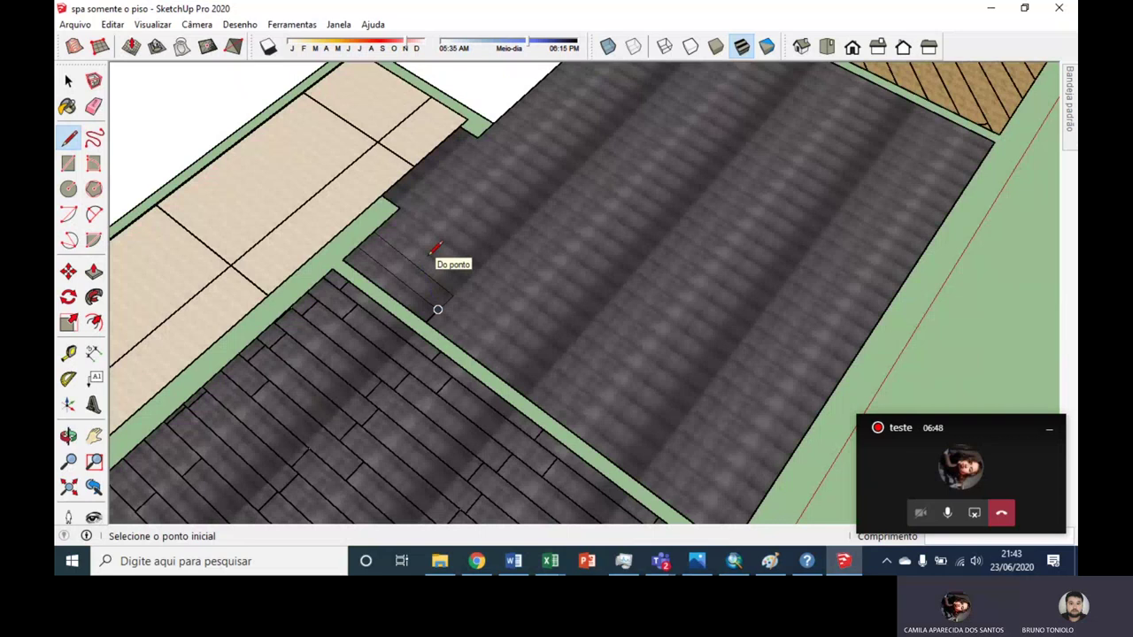
{"action": "mouse_move", "coordinate": [572, 265]}
{"action": "middle_mouse_down"}
{"action": "mouse_move", "coordinate": [554, 286]}
{"action": "mouse_move", "coordinate": [660, 144]}
{"action": "mouse_move", "coordinate": [574, 183]}
{"action": "mouse_move", "coordinate": [541, 170]}
{"action": "middle_mouse_up"}
{"action": "scroll", "coordinate": [598, 292], "scroll_direction": "down", "scroll_amount": 2}
{"action": "scroll", "coordinate": [654, 144], "scroll_direction": "up", "scroll_amount": 2}
{"action": "scroll", "coordinate": [653, 144], "scroll_direction": "up", "scroll_amount": 1}
{"action": "scroll", "coordinate": [653, 144], "scroll_direction": "up", "scroll_amount": 2}
Step: With the Select tool active, orbit and zoom in to view the wood planks in perspective
{"action": "key", "text": "space"}
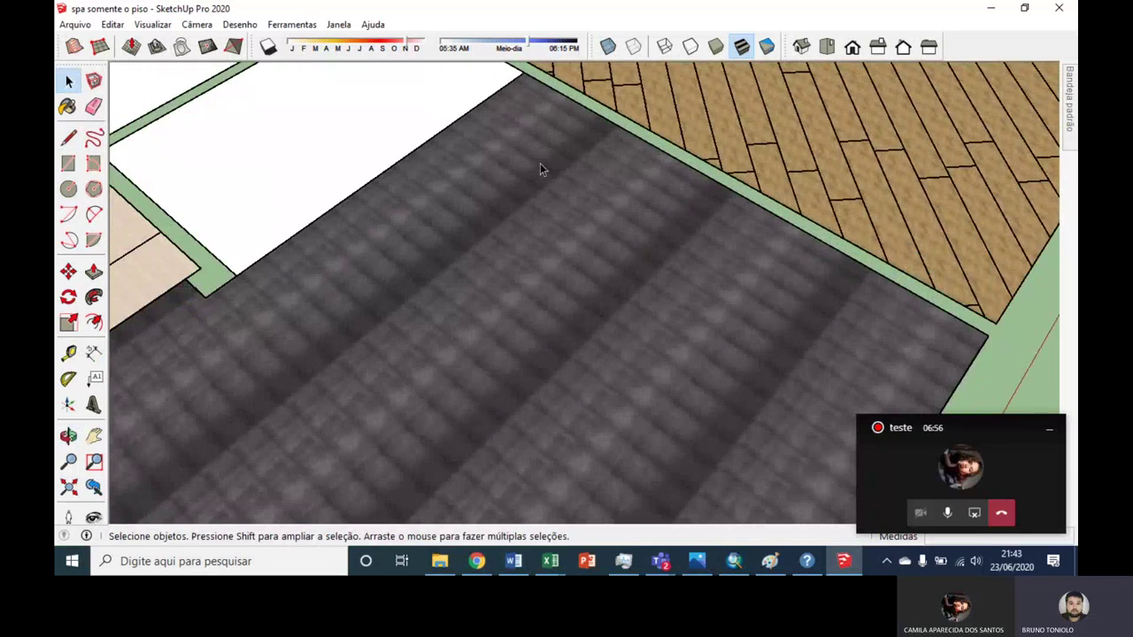
{"action": "scroll", "coordinate": [584, 159], "scroll_direction": "down", "scroll_amount": 1}
{"action": "scroll", "coordinate": [681, 203], "scroll_direction": "down", "scroll_amount": 2}
{"action": "scroll", "coordinate": [736, 254], "scroll_direction": "down", "scroll_amount": 2}
{"action": "scroll", "coordinate": [795, 130], "scroll_direction": "up", "scroll_amount": 5}
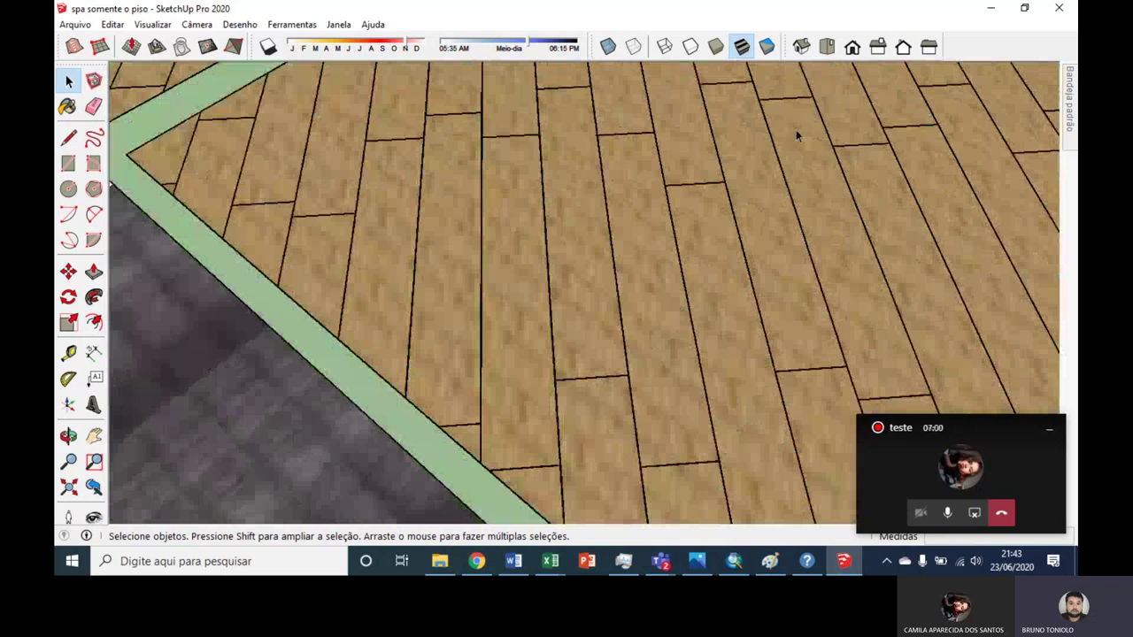
{"action": "middle_click_drag", "start_coordinate": [796, 136], "coordinate": [734, 172]}
{"action": "scroll", "coordinate": [708, 142], "scroll_direction": "down", "scroll_amount": 2}
{"action": "scroll", "coordinate": [694, 137], "scroll_direction": "down", "scroll_amount": 2}
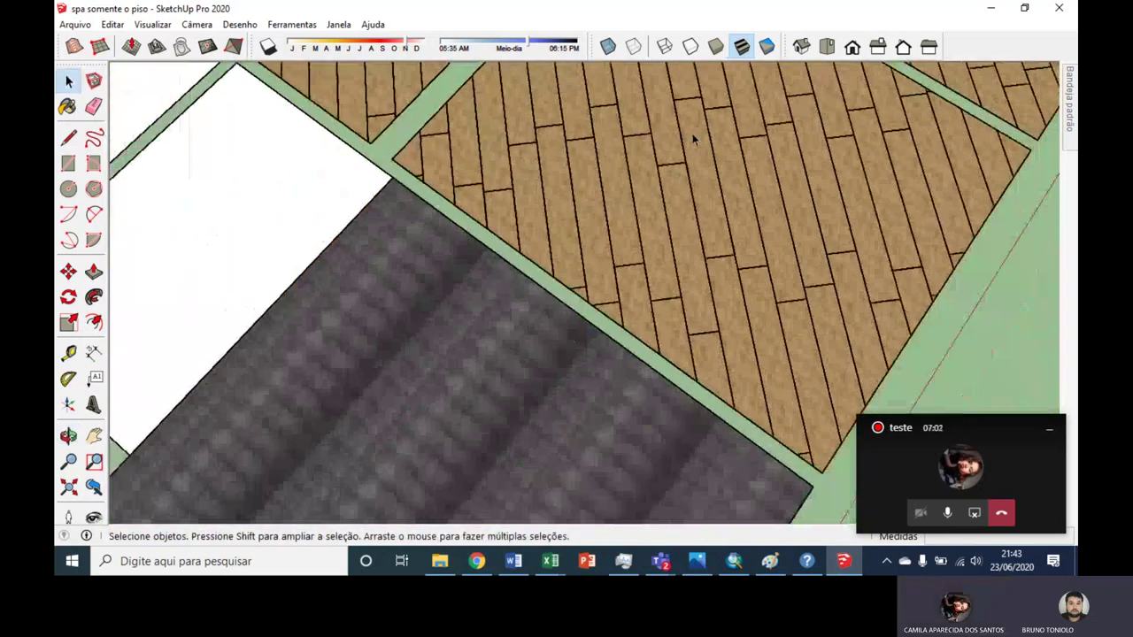
{"action": "mouse_move", "coordinate": [694, 138]}
{"action": "middle_mouse_down"}
{"action": "mouse_move", "coordinate": [672, 177]}
{"action": "mouse_move", "coordinate": [609, 100]}
{"action": "mouse_move", "coordinate": [528, 222]}
{"action": "mouse_move", "coordinate": [584, 239]}
{"action": "mouse_move", "coordinate": [631, 225]}
{"action": "middle_mouse_up"}
{"action": "scroll", "coordinate": [661, 207], "scroll_direction": "up", "scroll_amount": 3}
{"action": "scroll", "coordinate": [537, 219], "scroll_direction": "up", "scroll_amount": 2}
{"action": "scroll", "coordinate": [566, 235], "scroll_direction": "up", "scroll_amount": 2}
{"action": "scroll", "coordinate": [593, 230], "scroll_direction": "down", "scroll_amount": 2}
{"action": "scroll", "coordinate": [634, 265], "scroll_direction": "down", "scroll_amount": 2}
{"action": "scroll", "coordinate": [632, 254], "scroll_direction": "down", "scroll_amount": 2}
{"action": "scroll", "coordinate": [631, 253], "scroll_direction": "down", "scroll_amount": 2}
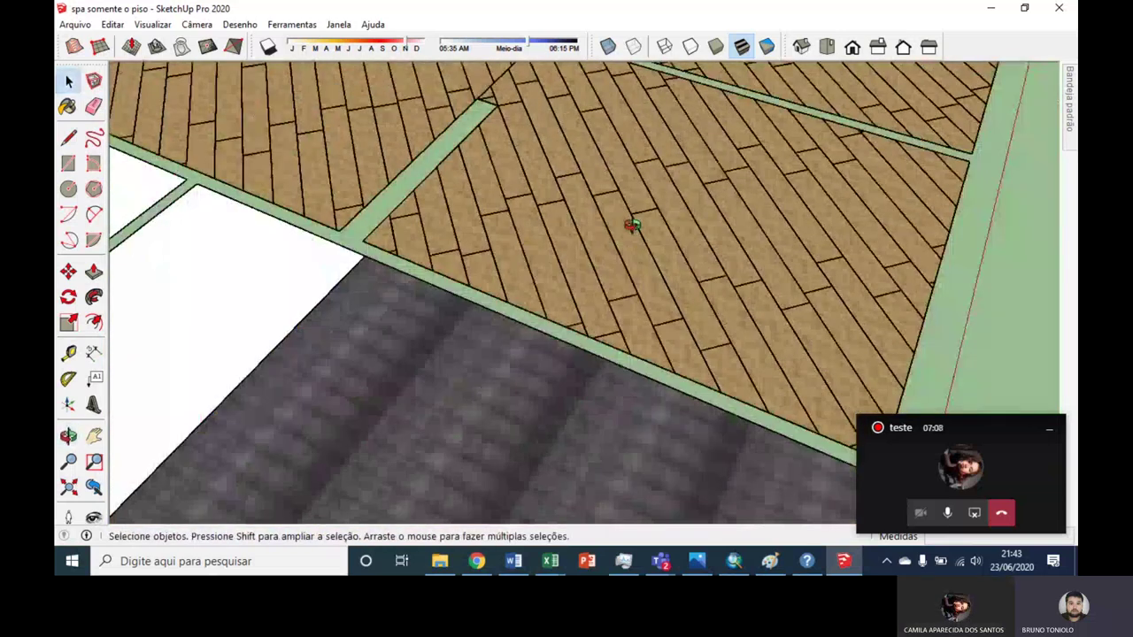
{"action": "scroll", "coordinate": [632, 225], "scroll_direction": "down", "scroll_amount": 2}
Step: Orbit and zoom over the grey area for a steep, close look at the dark floor tiles
{"action": "middle_click_drag", "start_coordinate": [617, 187], "coordinate": [528, 278]}
{"action": "scroll", "coordinate": [463, 339], "scroll_direction": "up", "scroll_amount": 2}
{"action": "scroll", "coordinate": [592, 198], "scroll_direction": "up", "scroll_amount": 2}
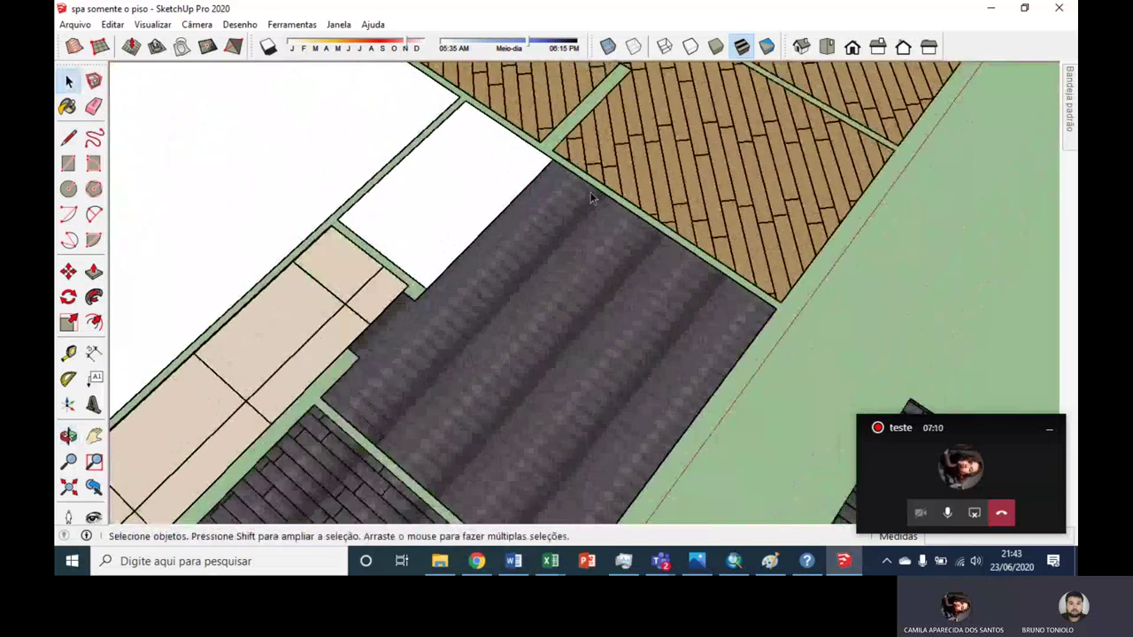
{"action": "scroll", "coordinate": [449, 351], "scroll_direction": "up", "scroll_amount": 2}
{"action": "scroll", "coordinate": [648, 334], "scroll_direction": "up", "scroll_amount": 2}
{"action": "scroll", "coordinate": [737, 354], "scroll_direction": "down", "scroll_amount": 2}
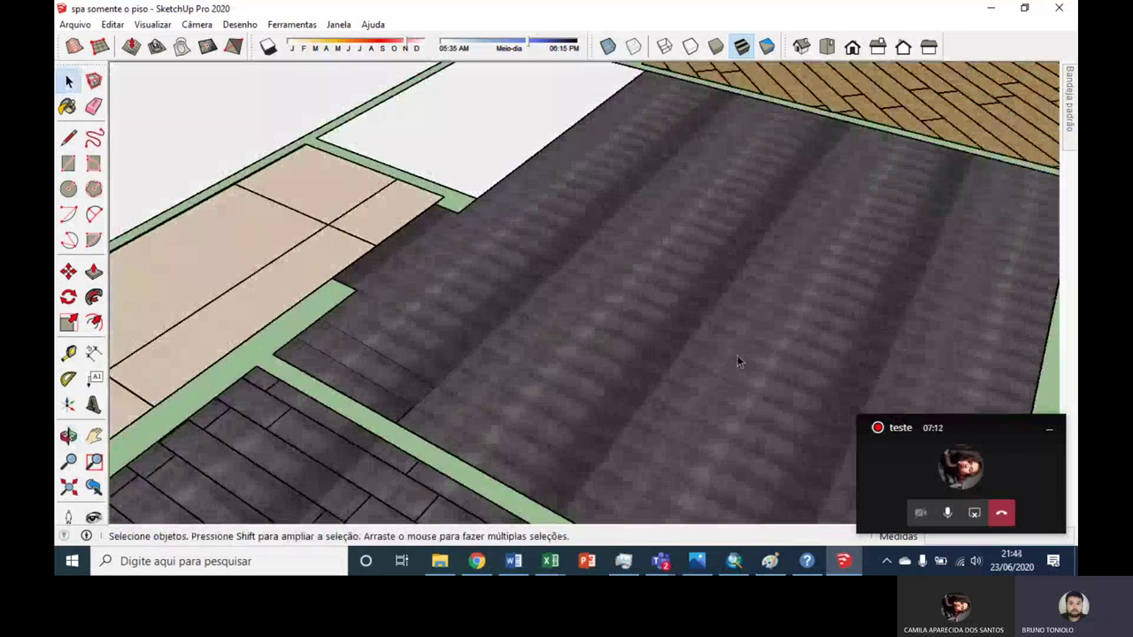
{"action": "scroll", "coordinate": [643, 284], "scroll_direction": "down", "scroll_amount": 2}
{"action": "middle_click_drag", "start_coordinate": [643, 284], "coordinate": [662, 324]}
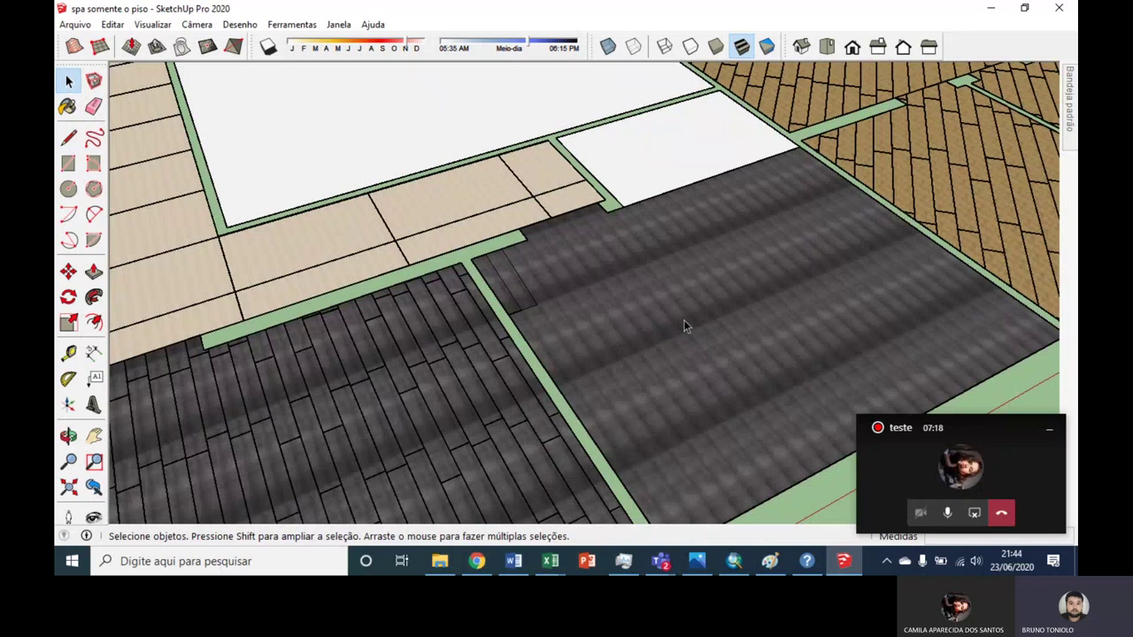
{"action": "mouse_move", "coordinate": [682, 312]}
{"action": "middle_mouse_down"}
{"action": "mouse_move", "coordinate": [627, 359]}
{"action": "mouse_move", "coordinate": [721, 329]}
{"action": "mouse_move", "coordinate": [670, 339]}
{"action": "mouse_move", "coordinate": [669, 403]}
{"action": "middle_mouse_up"}
{"action": "scroll", "coordinate": [586, 316], "scroll_direction": "up", "scroll_amount": 3}
{"action": "scroll", "coordinate": [569, 342], "scroll_direction": "up", "scroll_amount": 3}
{"action": "mouse_move", "coordinate": [569, 342]}
{"action": "middle_mouse_down"}
{"action": "mouse_move", "coordinate": [498, 304]}
{"action": "mouse_move", "coordinate": [468, 303]}
{"action": "mouse_move", "coordinate": [467, 245]}
{"action": "mouse_move", "coordinate": [467, 291]}
{"action": "mouse_move", "coordinate": [487, 189]}
{"action": "mouse_move", "coordinate": [538, 222]}
{"action": "mouse_move", "coordinate": [505, 336]}
{"action": "mouse_move", "coordinate": [558, 271]}
{"action": "mouse_move", "coordinate": [539, 327]}
{"action": "middle_mouse_up"}
{"action": "scroll", "coordinate": [465, 301], "scroll_direction": "down", "scroll_amount": 2}
{"action": "scroll", "coordinate": [488, 356], "scroll_direction": "down", "scroll_amount": 3}
{"action": "scroll", "coordinate": [527, 331], "scroll_direction": "up", "scroll_amount": 2}
{"action": "scroll", "coordinate": [527, 327], "scroll_direction": "down", "scroll_amount": 2}
{"action": "scroll", "coordinate": [528, 328], "scroll_direction": "down", "scroll_amount": 1}
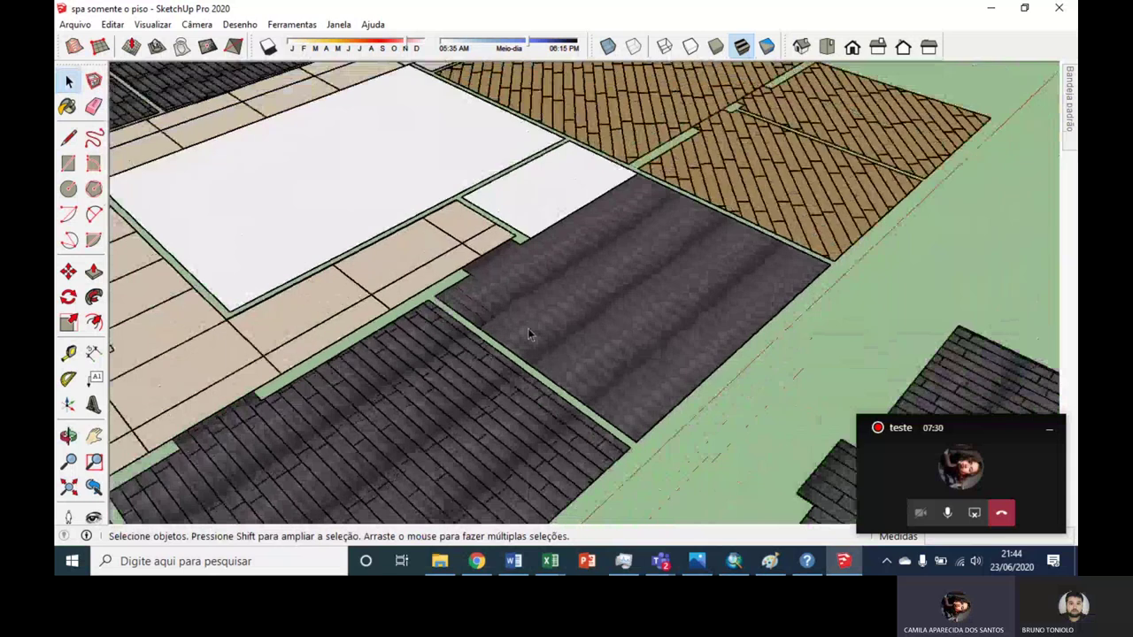
{"action": "scroll", "coordinate": [522, 247], "scroll_direction": "up", "scroll_amount": 3}
{"action": "scroll", "coordinate": [523, 237], "scroll_direction": "up", "scroll_amount": 2}
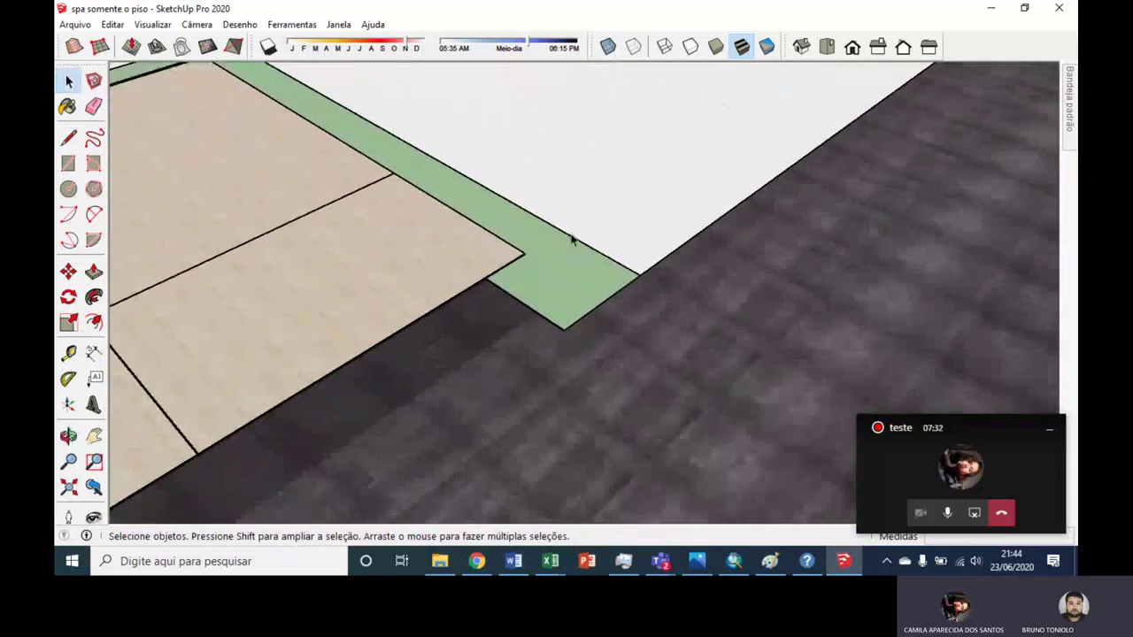
{"action": "scroll", "coordinate": [582, 260], "scroll_direction": "down", "scroll_amount": 1}
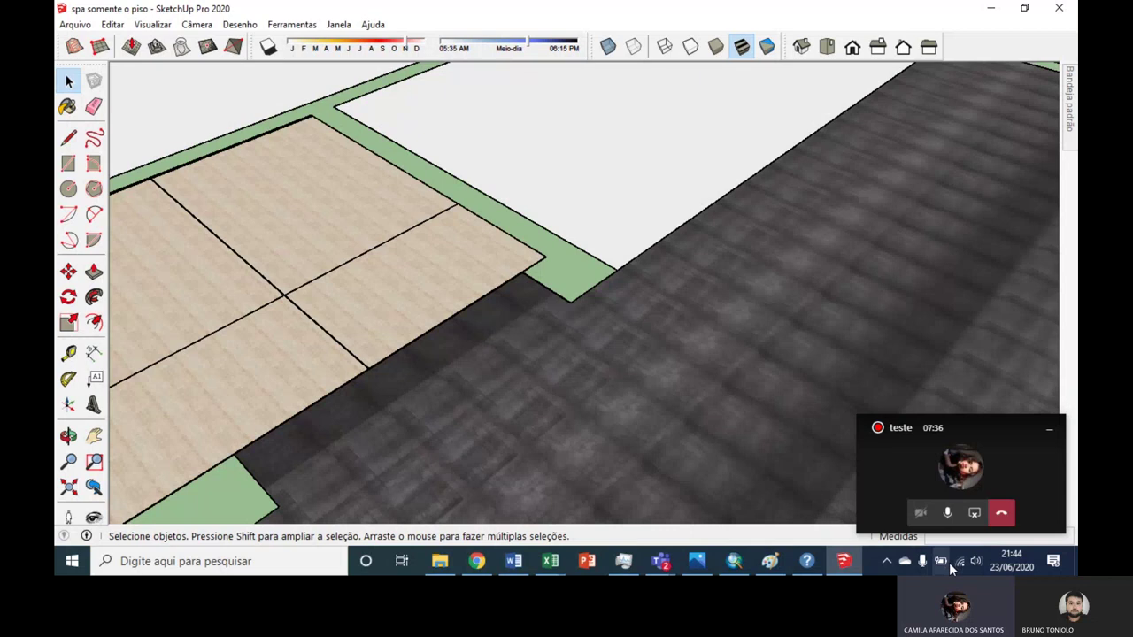
Step: Check the system volume, then zoom out with the Select tool to show the whole spa plan
{"action": "left_click", "coordinate": [975, 561]}
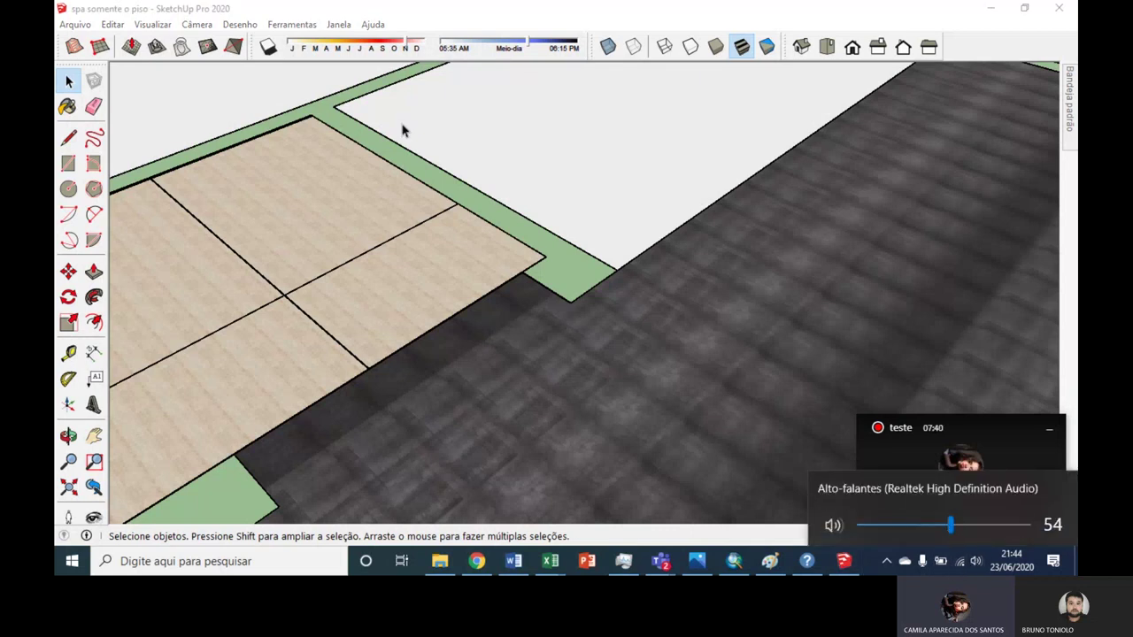
{"action": "left_click", "coordinate": [270, 13]}
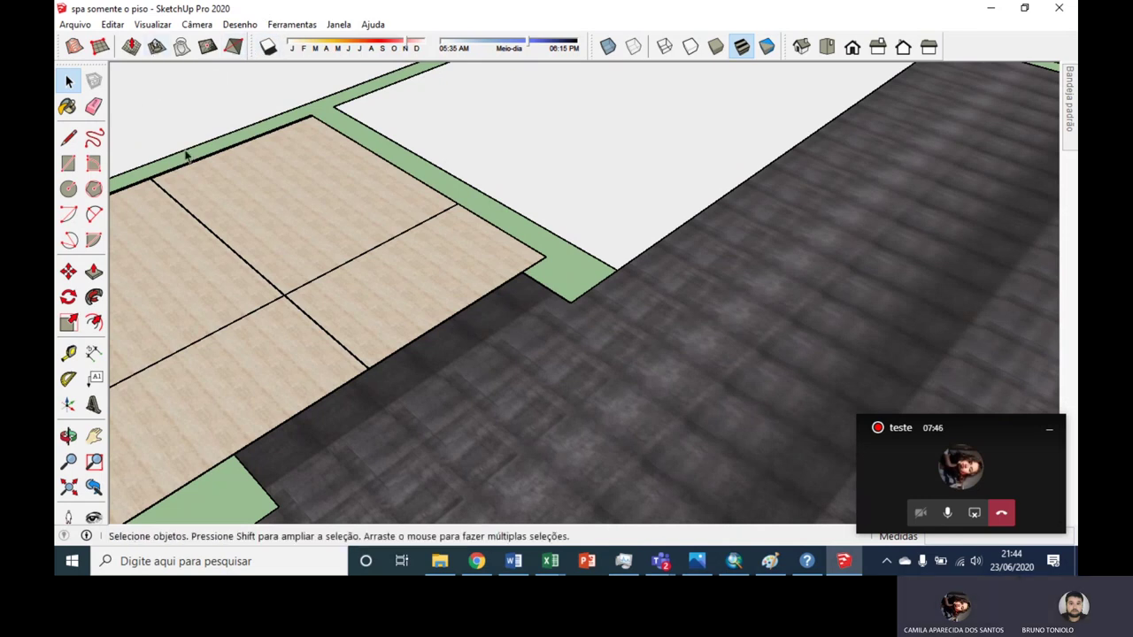
{"action": "scroll", "coordinate": [493, 154], "scroll_direction": "down", "scroll_amount": 2}
{"action": "scroll", "coordinate": [494, 154], "scroll_direction": "down", "scroll_amount": 1}
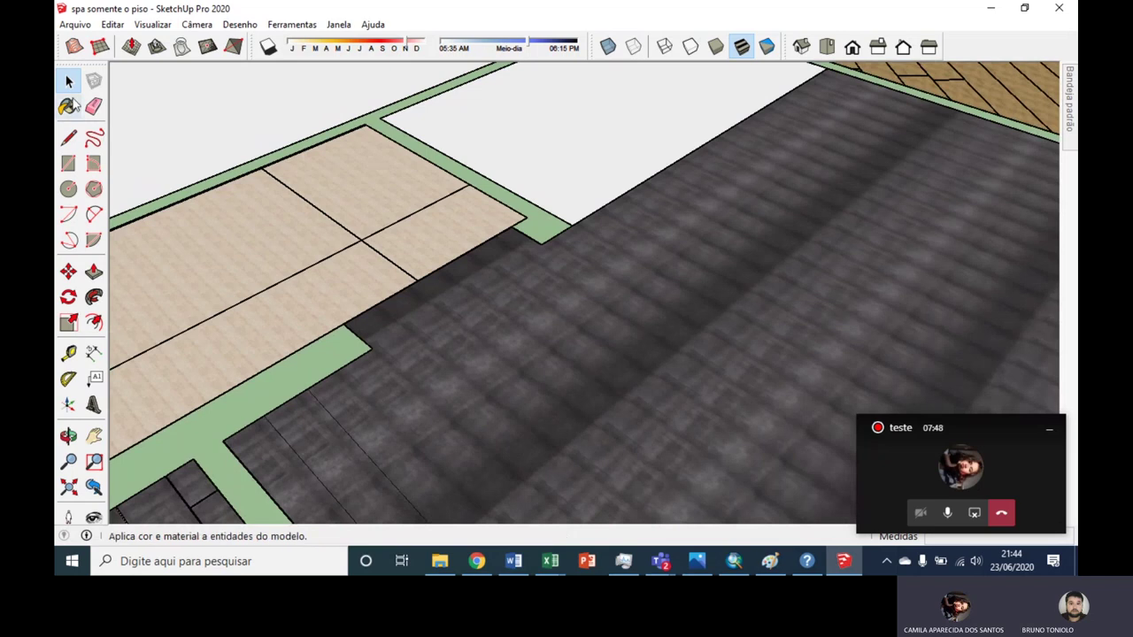
{"action": "left_click", "coordinate": [68, 82]}
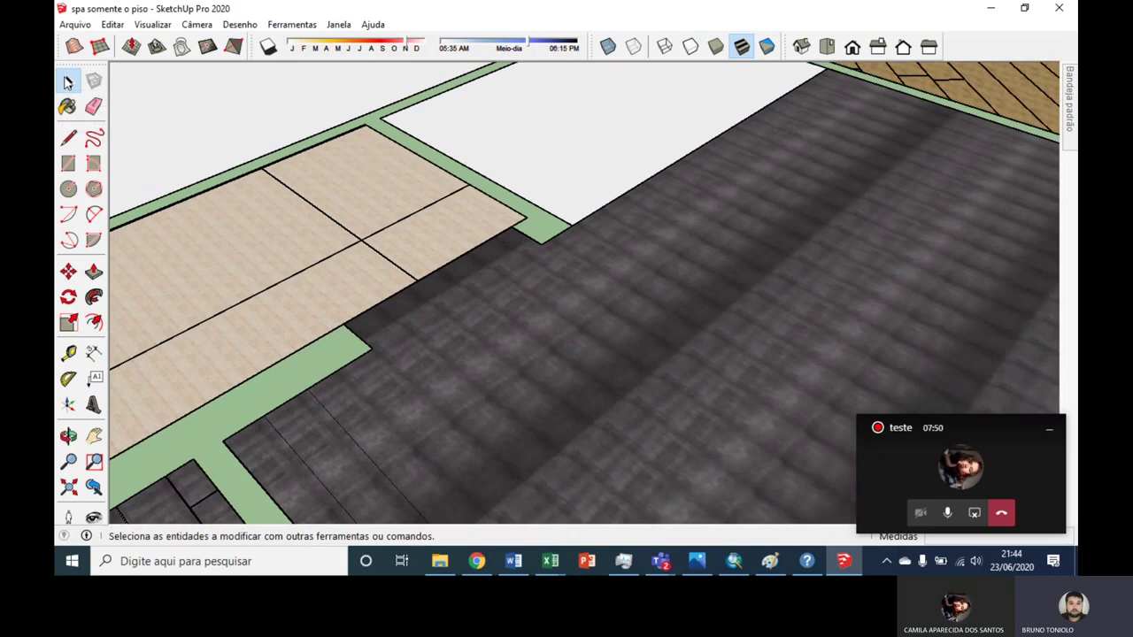
{"action": "scroll", "coordinate": [561, 273], "scroll_direction": "down", "scroll_amount": 2}
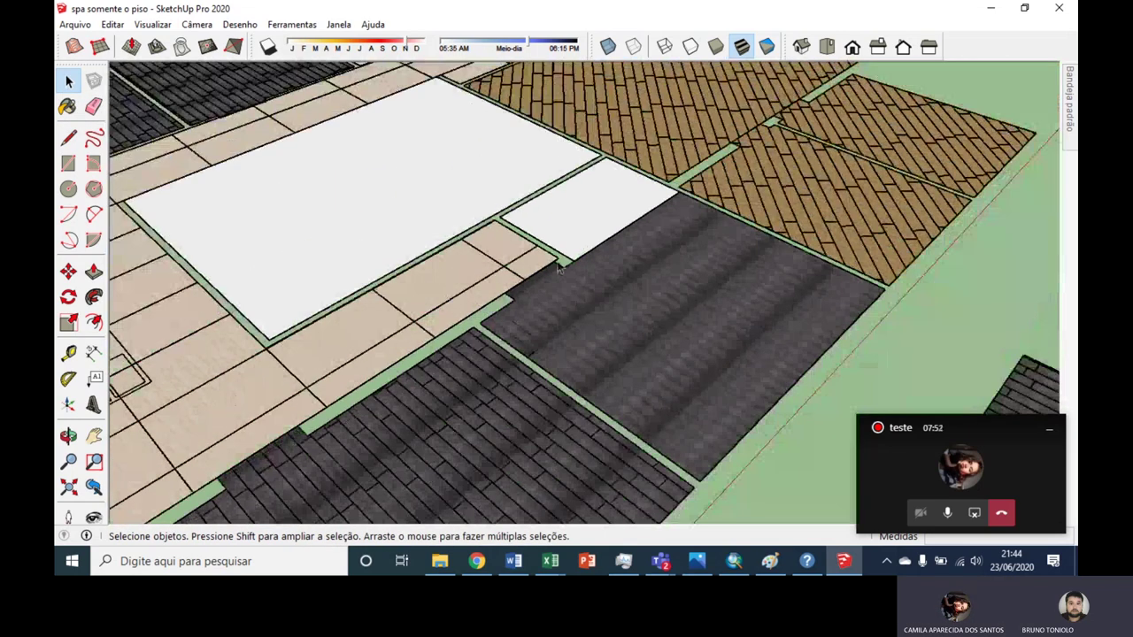
{"action": "scroll", "coordinate": [553, 261], "scroll_direction": "down", "scroll_amount": 2}
{"action": "scroll", "coordinate": [547, 252], "scroll_direction": "down", "scroll_amount": 2}
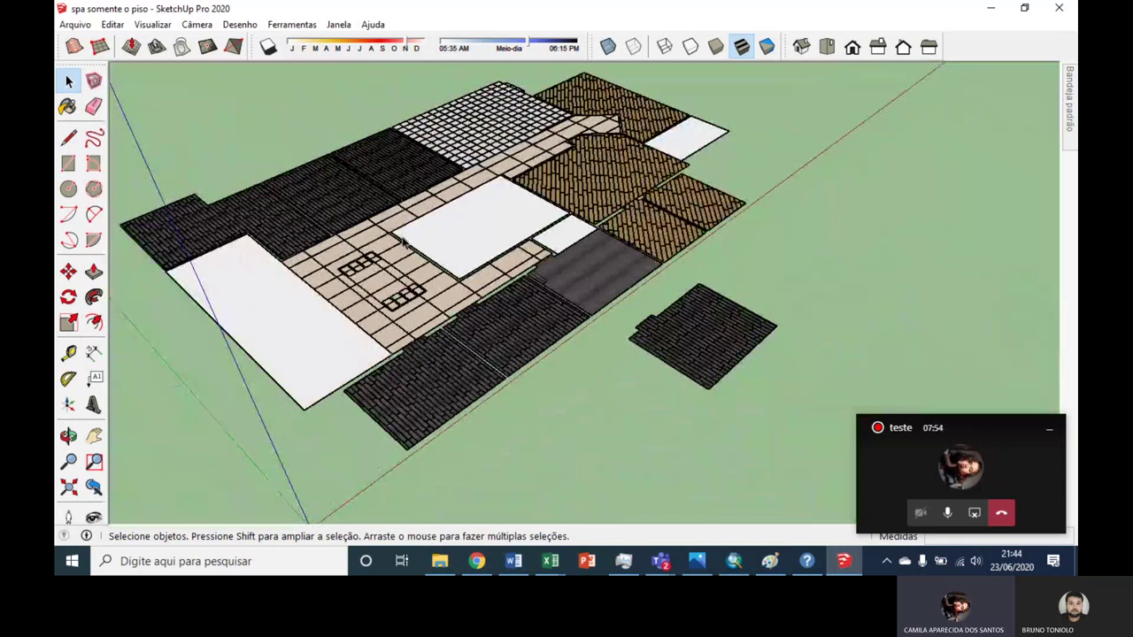
{"action": "left_click", "coordinate": [363, 215]}
{"action": "scroll", "coordinate": [366, 203], "scroll_direction": "up", "scroll_amount": 3}
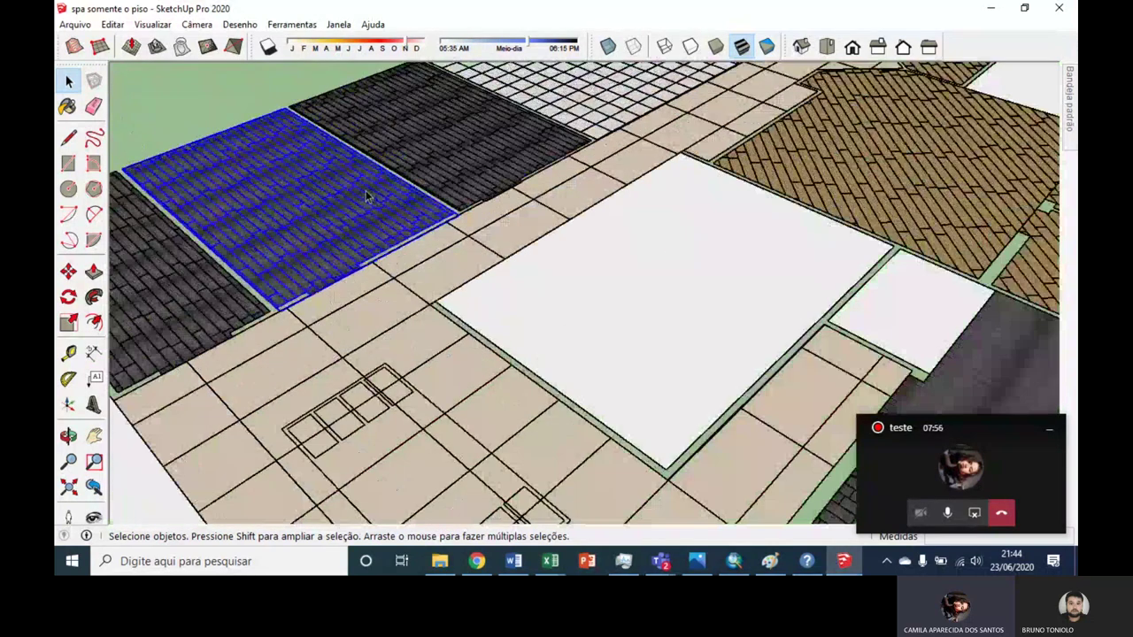
{"action": "scroll", "coordinate": [428, 202], "scroll_direction": "down", "scroll_amount": 1}
{"action": "scroll", "coordinate": [428, 201], "scroll_direction": "down", "scroll_amount": 1}
{"action": "mouse_move", "coordinate": [428, 202]}
{"action": "middle_mouse_down"}
{"action": "mouse_move", "coordinate": [367, 206]}
{"action": "mouse_move", "coordinate": [318, 248]}
{"action": "middle_mouse_up"}
{"action": "scroll", "coordinate": [368, 206], "scroll_direction": "down", "scroll_amount": 2}
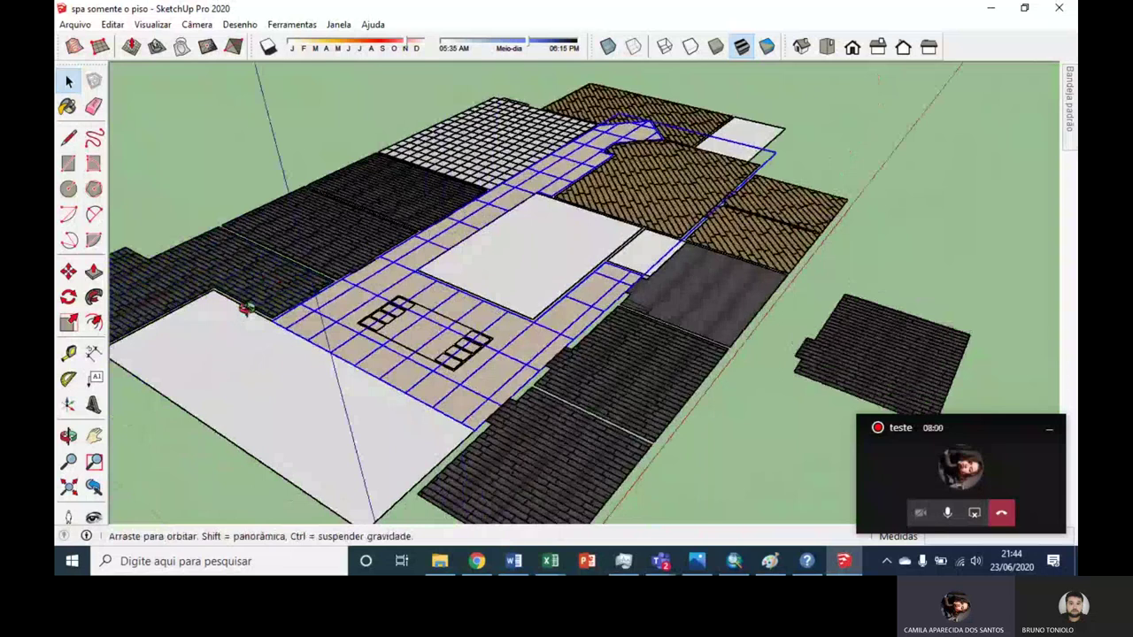
{"action": "scroll", "coordinate": [301, 261], "scroll_direction": "up", "scroll_amount": 3}
{"action": "right_click", "coordinate": [297, 264]}
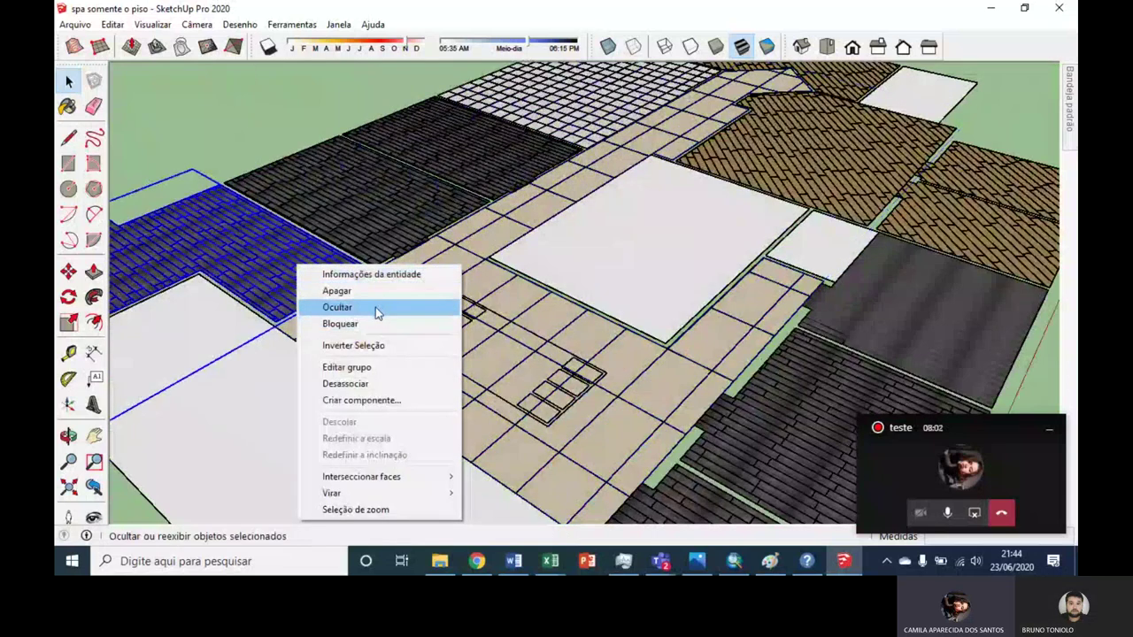
{"action": "left_click", "coordinate": [373, 513]}
{"action": "scroll", "coordinate": [339, 237], "scroll_direction": "down", "scroll_amount": 2}
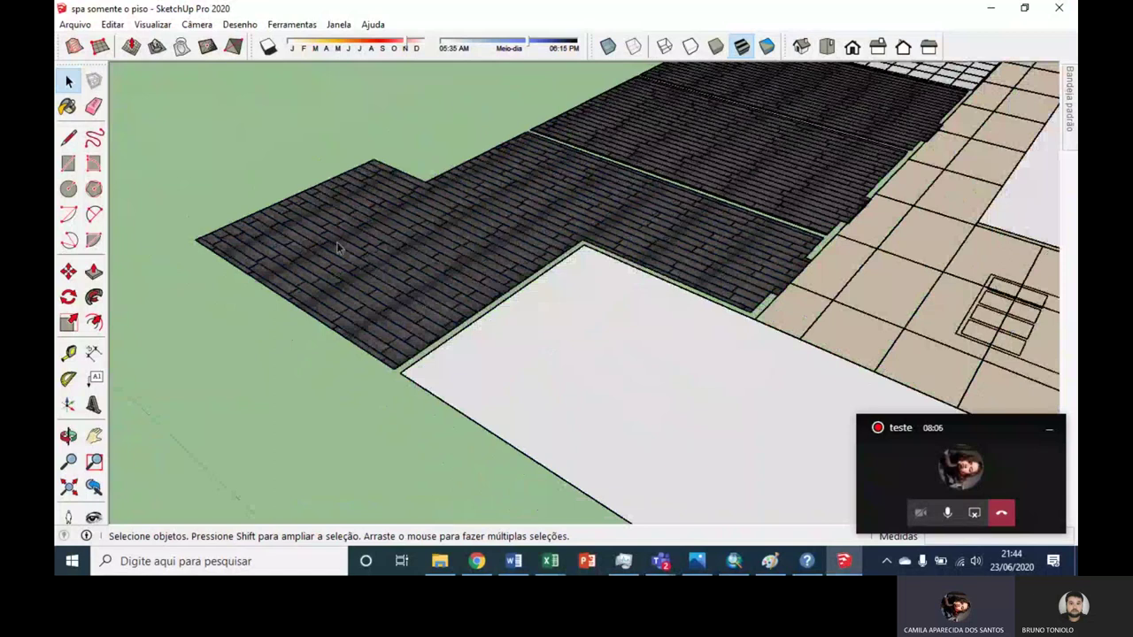
{"action": "scroll", "coordinate": [338, 237], "scroll_direction": "down", "scroll_amount": 2}
{"action": "scroll", "coordinate": [373, 253], "scroll_direction": "up", "scroll_amount": 2}
{"action": "scroll", "coordinate": [372, 250], "scroll_direction": "up", "scroll_amount": 5}
{"action": "middle_click_drag", "start_coordinate": [374, 254], "coordinate": [592, 245]}
{"action": "scroll", "coordinate": [567, 245], "scroll_direction": "down", "scroll_amount": 1}
{"action": "scroll", "coordinate": [567, 244], "scroll_direction": "down", "scroll_amount": 2}
{"action": "mouse_move", "coordinate": [488, 304]}
{"action": "middle_mouse_down"}
{"action": "mouse_move", "coordinate": [455, 240]}
{"action": "mouse_move", "coordinate": [577, 182]}
{"action": "middle_mouse_up"}
{"action": "scroll", "coordinate": [424, 206], "scroll_direction": "down", "scroll_amount": 2}
{"action": "scroll", "coordinate": [423, 206], "scroll_direction": "down", "scroll_amount": 2}
{"action": "scroll", "coordinate": [779, 227], "scroll_direction": "up", "scroll_amount": 2}
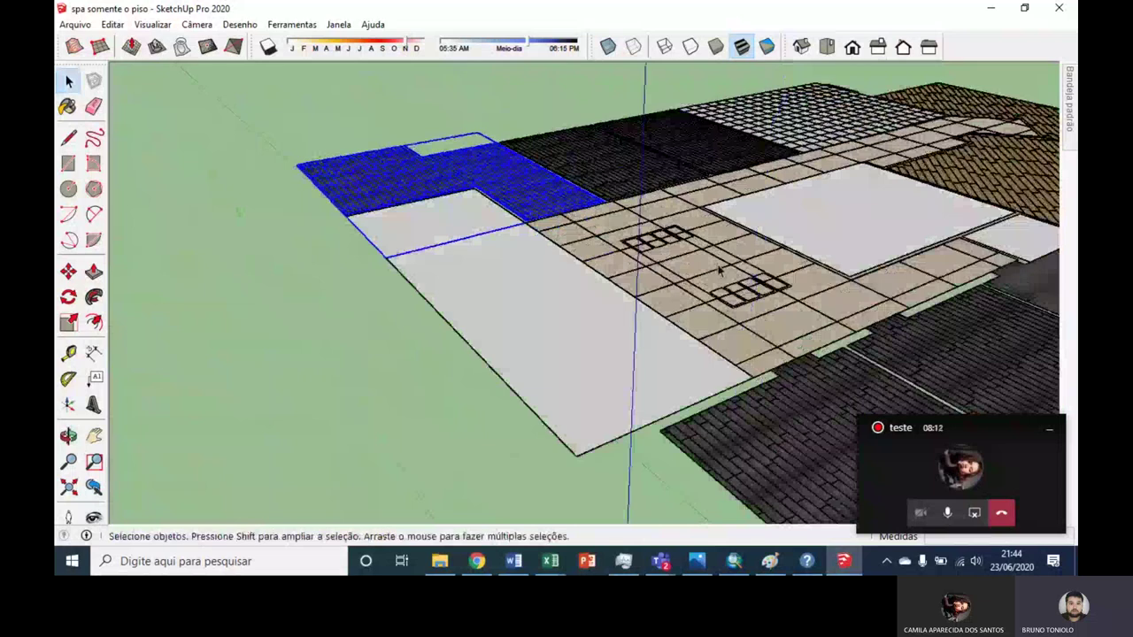
{"action": "scroll", "coordinate": [842, 269], "scroll_direction": "up", "scroll_amount": 2}
{"action": "middle_click_drag", "start_coordinate": [740, 322], "coordinate": [750, 287]}
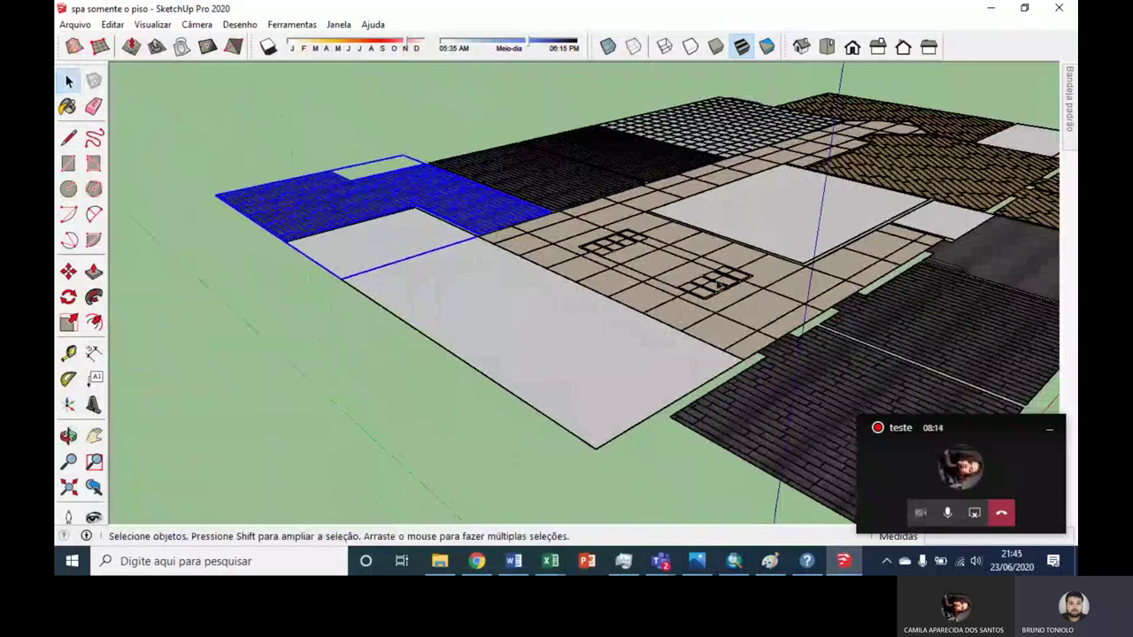
{"action": "scroll", "coordinate": [720, 245], "scroll_direction": "up", "scroll_amount": 1}
{"action": "scroll", "coordinate": [708, 243], "scroll_direction": "up", "scroll_amount": 1}
{"action": "scroll", "coordinate": [673, 256], "scroll_direction": "up", "scroll_amount": 1}
{"action": "scroll", "coordinate": [637, 256], "scroll_direction": "up", "scroll_amount": 1}
{"action": "scroll", "coordinate": [620, 238], "scroll_direction": "down", "scroll_amount": 2}
{"action": "scroll", "coordinate": [620, 253], "scroll_direction": "down", "scroll_amount": 2}
{"action": "mouse_move", "coordinate": [614, 257]}
{"action": "middle_mouse_down"}
{"action": "mouse_move", "coordinate": [607, 233]}
{"action": "mouse_move", "coordinate": [590, 228]}
{"action": "mouse_move", "coordinate": [575, 336]}
{"action": "middle_mouse_up"}
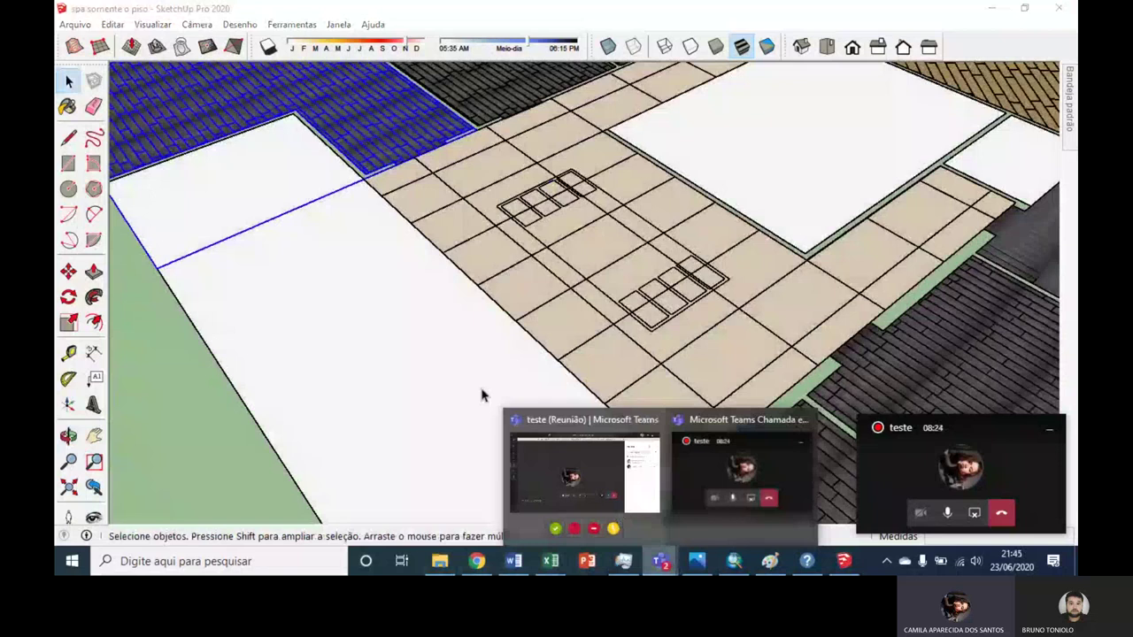
Step: Deselect the white floor face and switch to the Microsoft Teams meeting window from the taskbar
{"action": "left_click", "coordinate": [427, 350]}
{"action": "scroll", "coordinate": [425, 327], "scroll_direction": "down", "scroll_amount": 3}
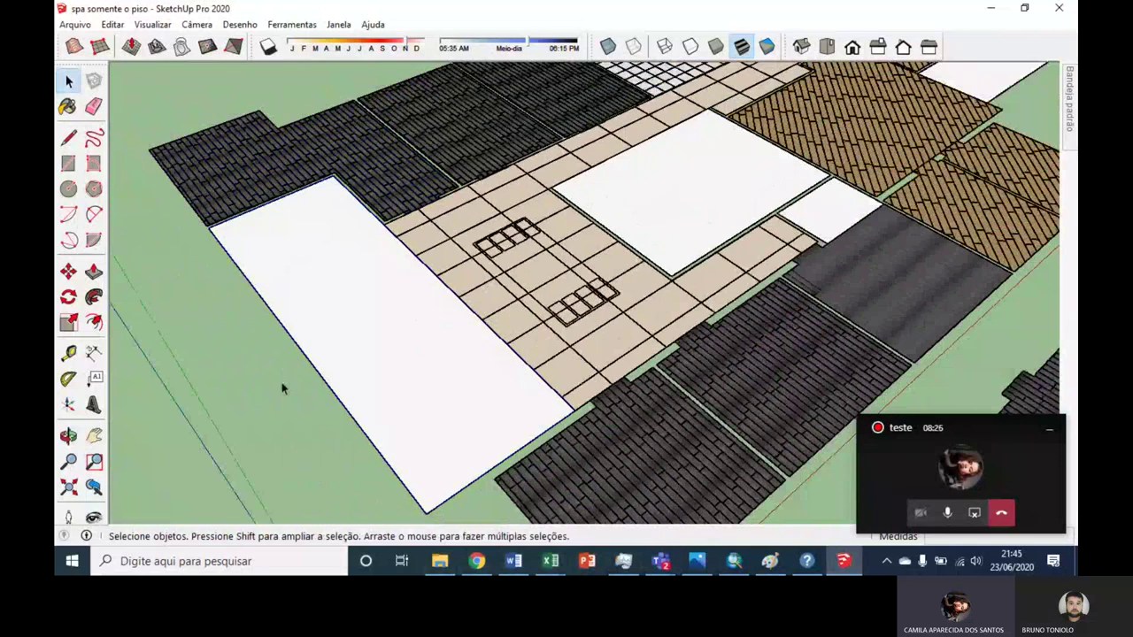
{"action": "left_click", "coordinate": [444, 522]}
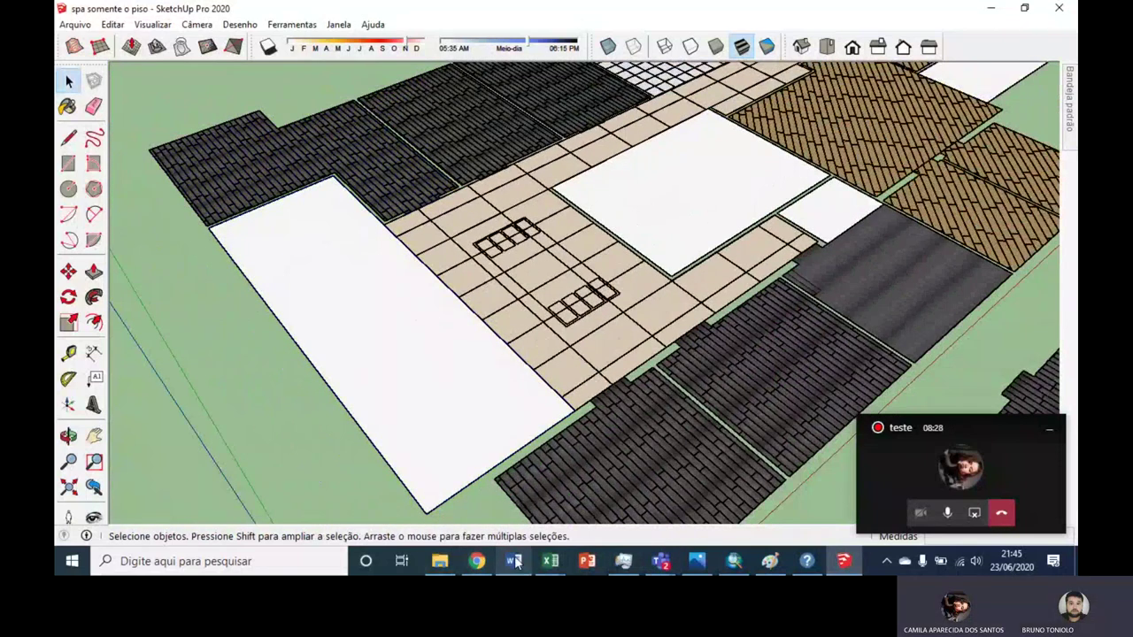
{"action": "left_click", "coordinate": [662, 566]}
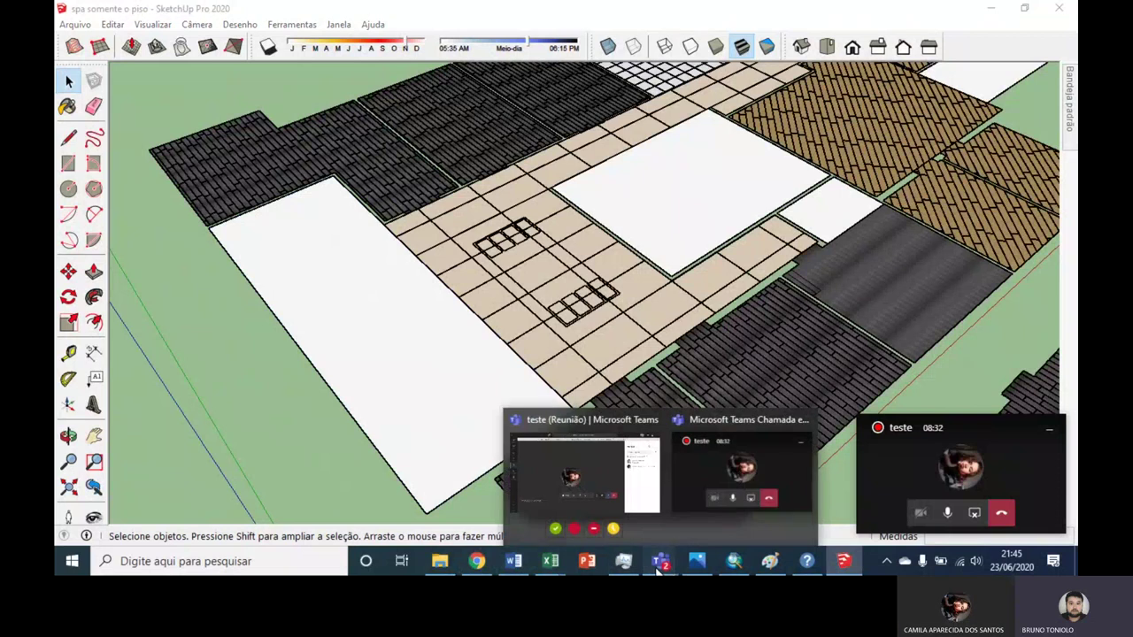
{"action": "left_click", "coordinate": [602, 461]}
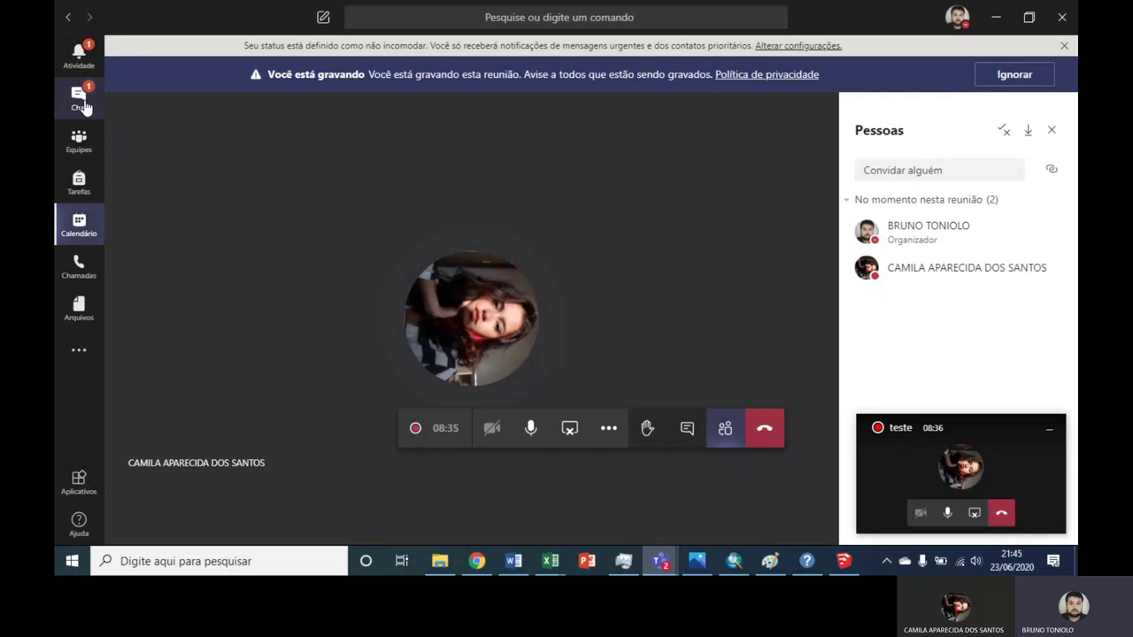
Step: Open the one-on-one chat with another student and scroll up to the earlier numbered suggestions
{"action": "left_click", "coordinate": [83, 106]}
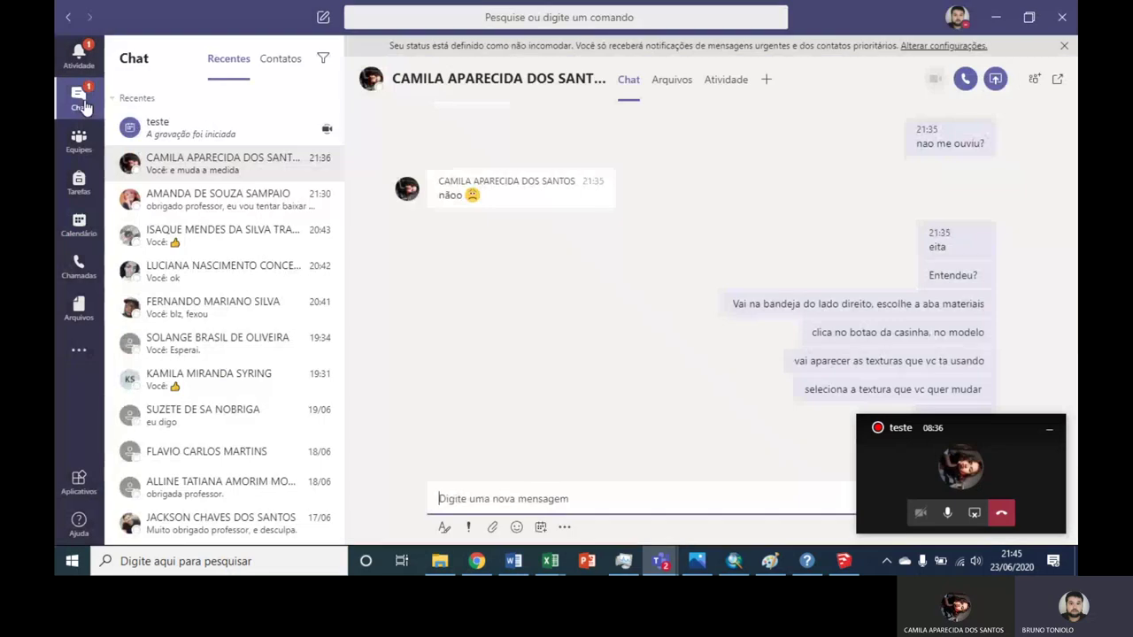
{"action": "left_click", "coordinate": [209, 242]}
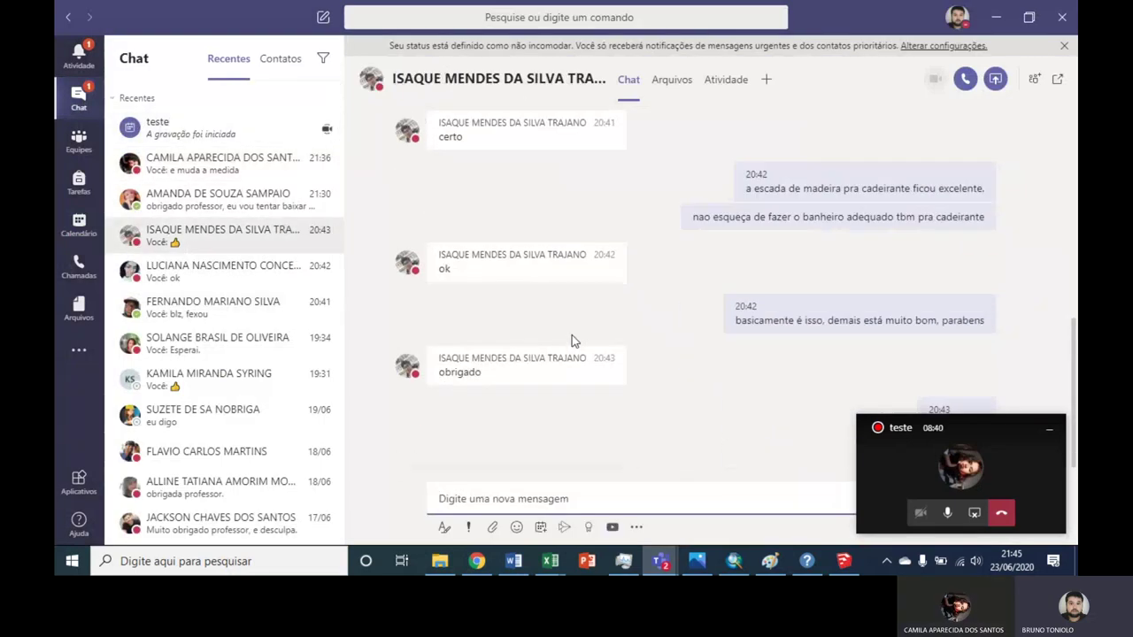
{"action": "scroll", "coordinate": [571, 335], "scroll_direction": "up", "scroll_amount": 2}
{"action": "scroll", "coordinate": [576, 333], "scroll_direction": "up", "scroll_amount": 1}
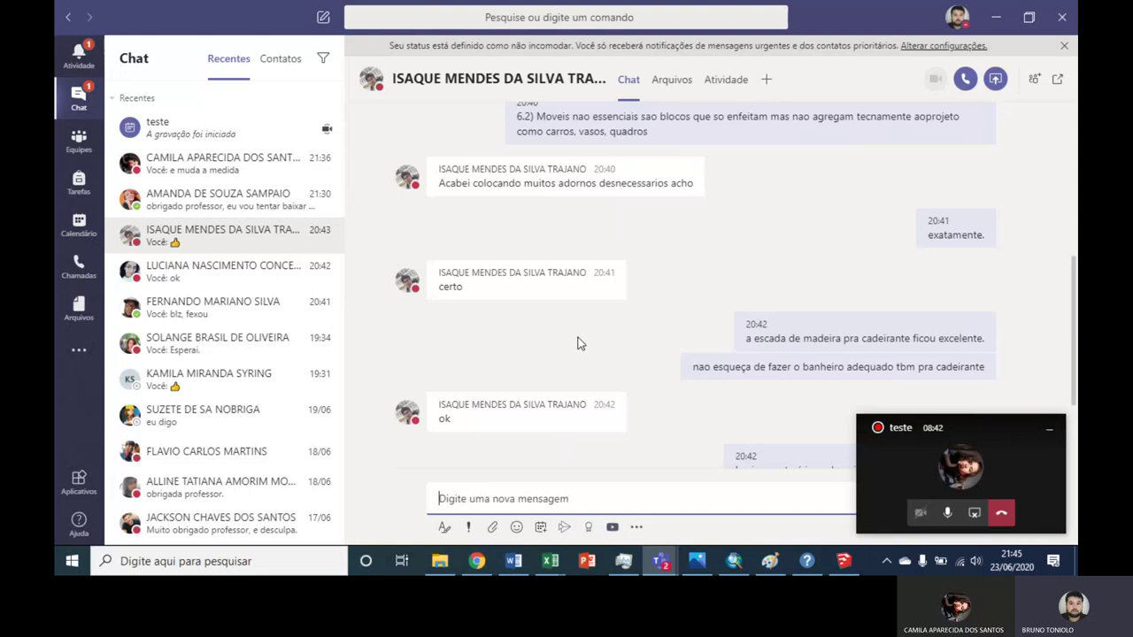
{"action": "scroll", "coordinate": [577, 343], "scroll_direction": "up", "scroll_amount": 2}
{"action": "scroll", "coordinate": [577, 343], "scroll_direction": "up", "scroll_amount": 2}
{"action": "scroll", "coordinate": [578, 344], "scroll_direction": "up", "scroll_amount": 2}
Step: Scroll down through the feedback on essential furniture and wheelchair-accessible stairs and bathroom
{"action": "scroll", "coordinate": [576, 344], "scroll_direction": "down", "scroll_amount": 1}
{"action": "scroll", "coordinate": [580, 338], "scroll_direction": "down", "scroll_amount": 1}
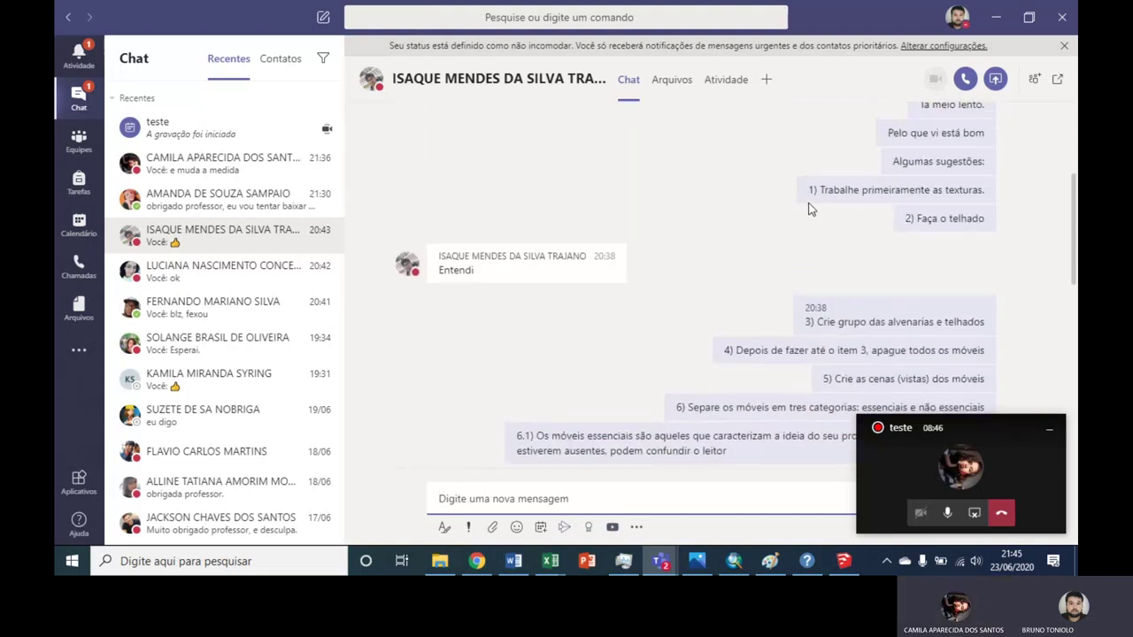
{"action": "scroll", "coordinate": [805, 206], "scroll_direction": "down", "scroll_amount": 1}
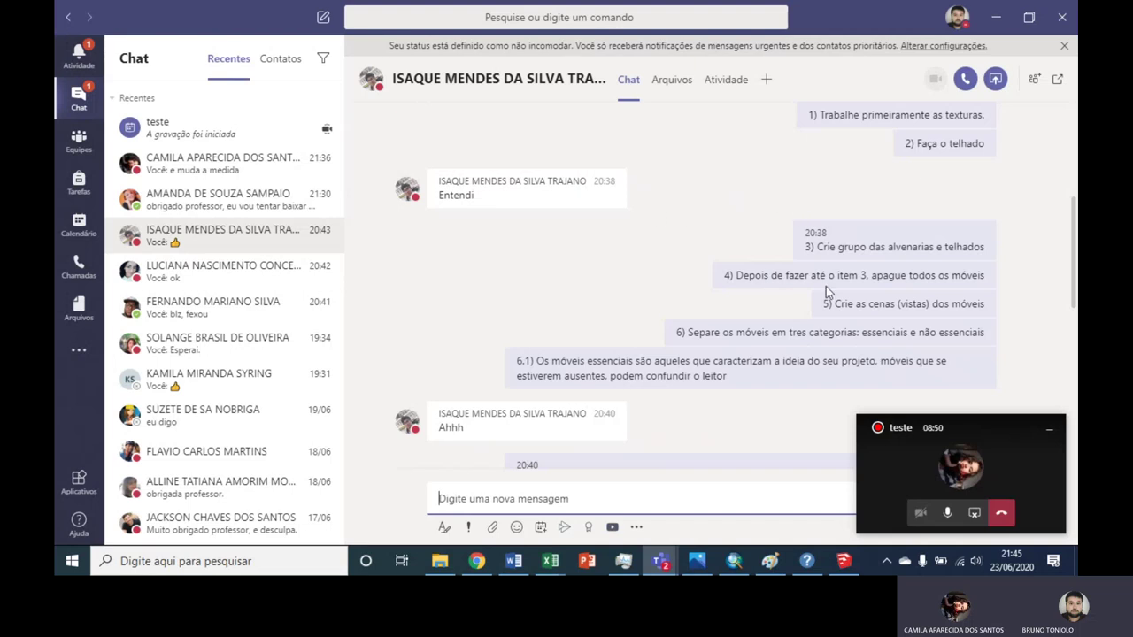
{"action": "scroll", "coordinate": [829, 258], "scroll_direction": "down", "scroll_amount": 1}
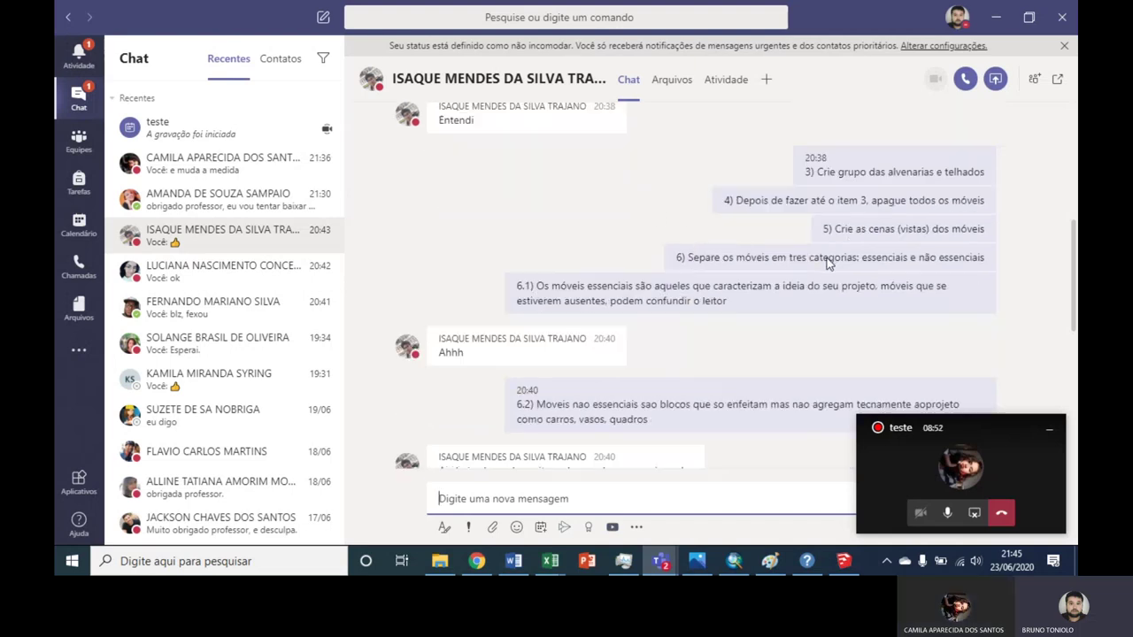
{"action": "scroll", "coordinate": [827, 256], "scroll_direction": "up", "scroll_amount": 1}
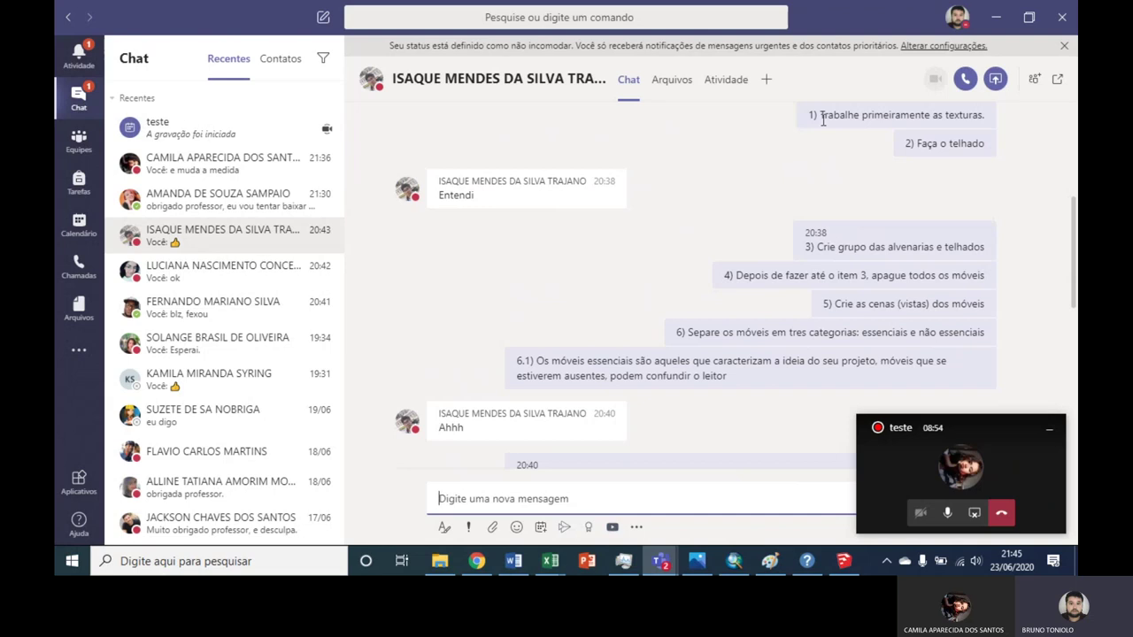
{"action": "mouse_move", "coordinate": [829, 332]}
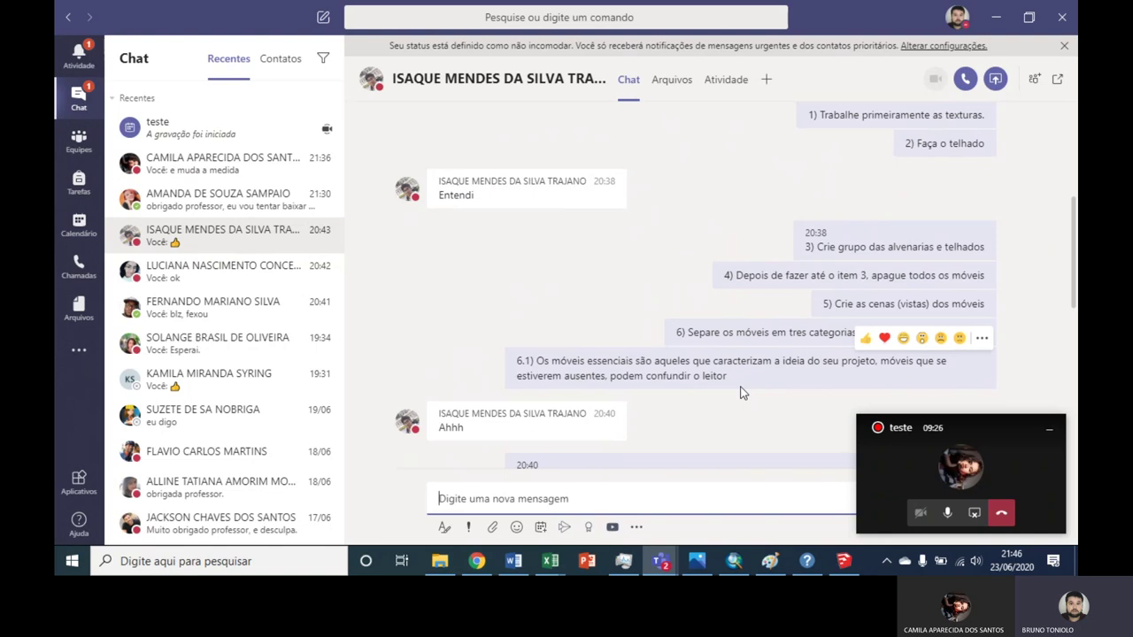
{"action": "scroll", "coordinate": [742, 393], "scroll_direction": "down", "scroll_amount": 3}
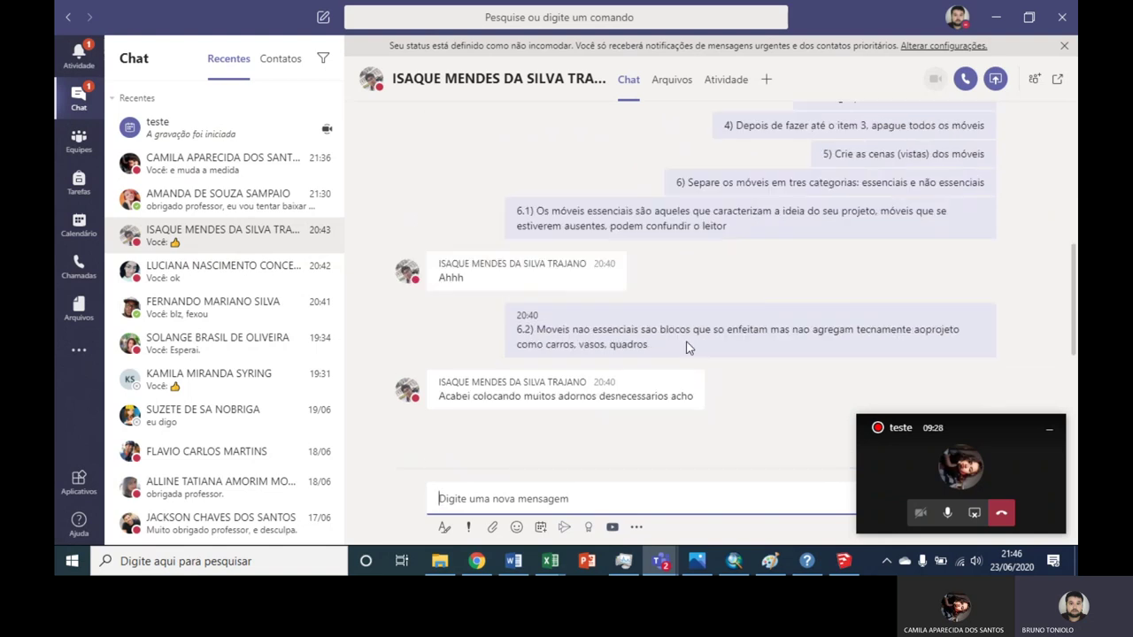
{"action": "mouse_move", "coordinate": [738, 336]}
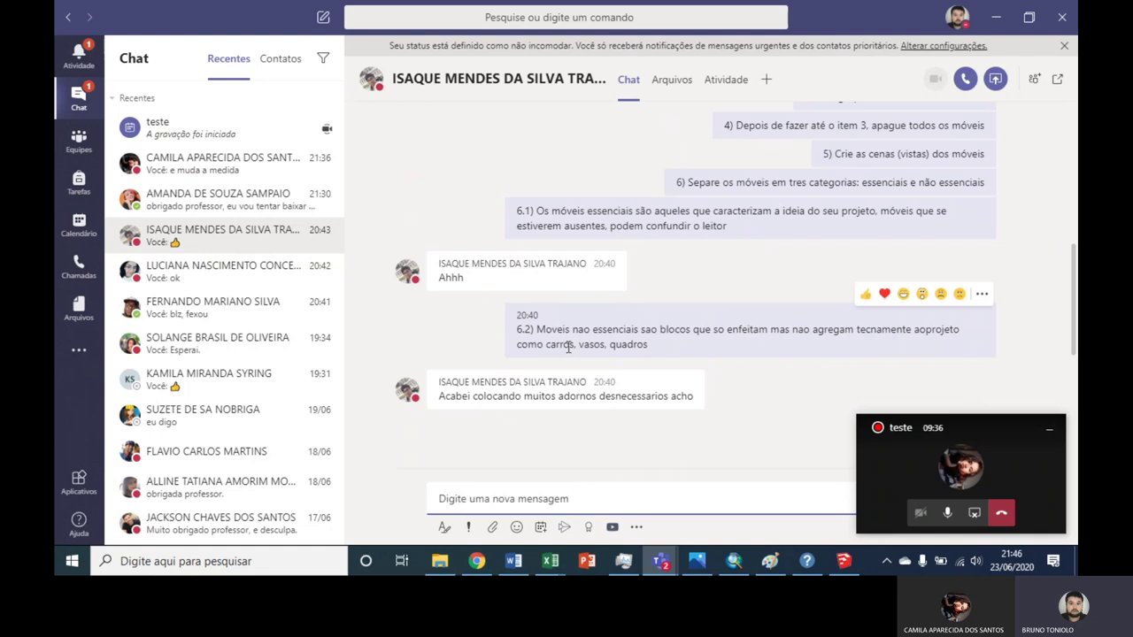
{"action": "scroll", "coordinate": [619, 347], "scroll_direction": "down", "scroll_amount": 3}
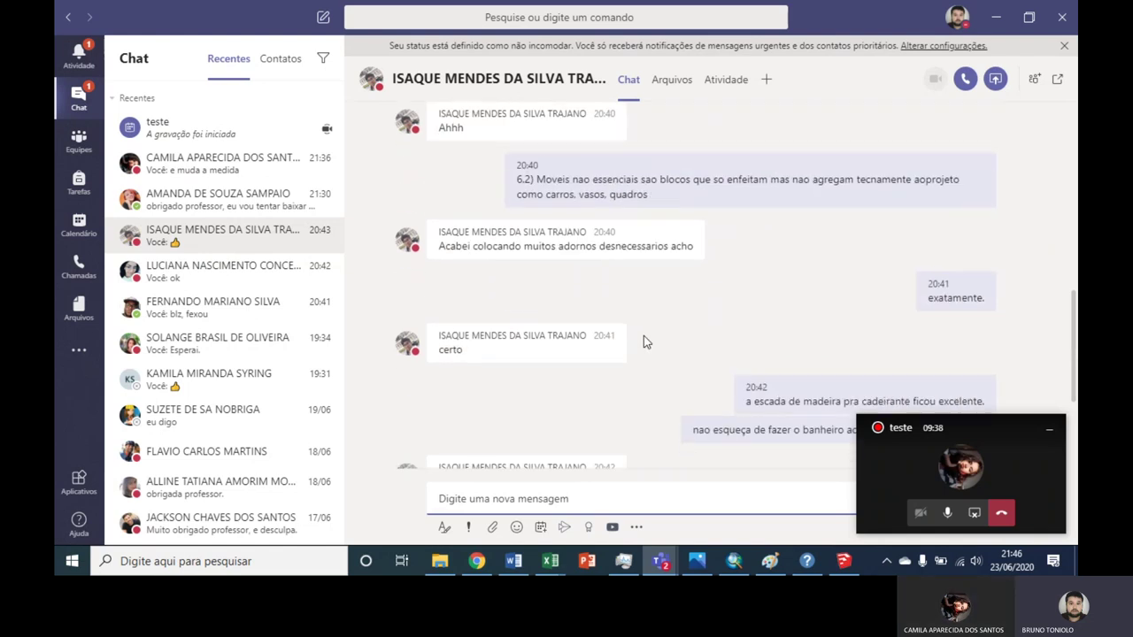
{"action": "scroll", "coordinate": [680, 323], "scroll_direction": "down", "scroll_amount": 2}
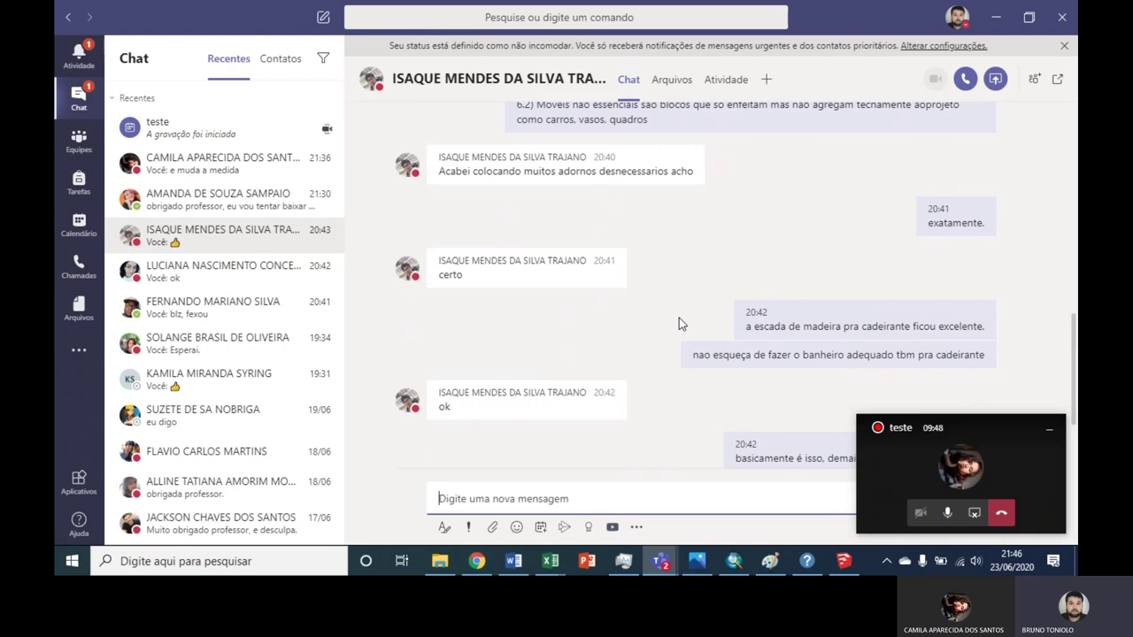
Step: Return to SketchUp and orbit low over the tiled floors for a closer view
{"action": "left_click", "coordinate": [842, 564]}
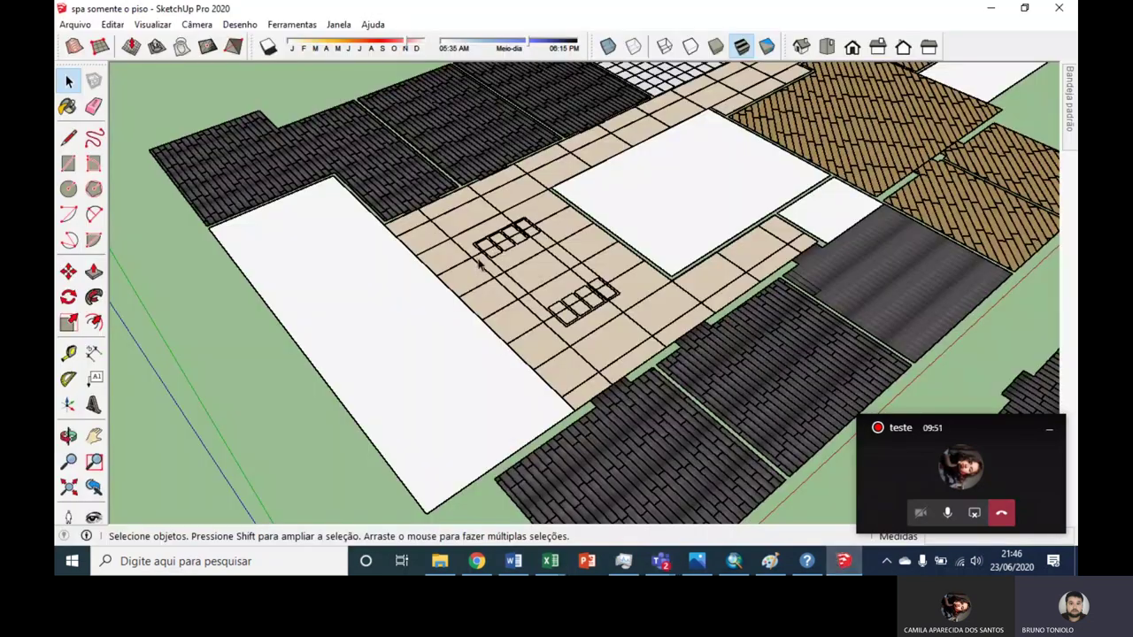
{"action": "middle_click_drag", "start_coordinate": [479, 264], "coordinate": [479, 225]}
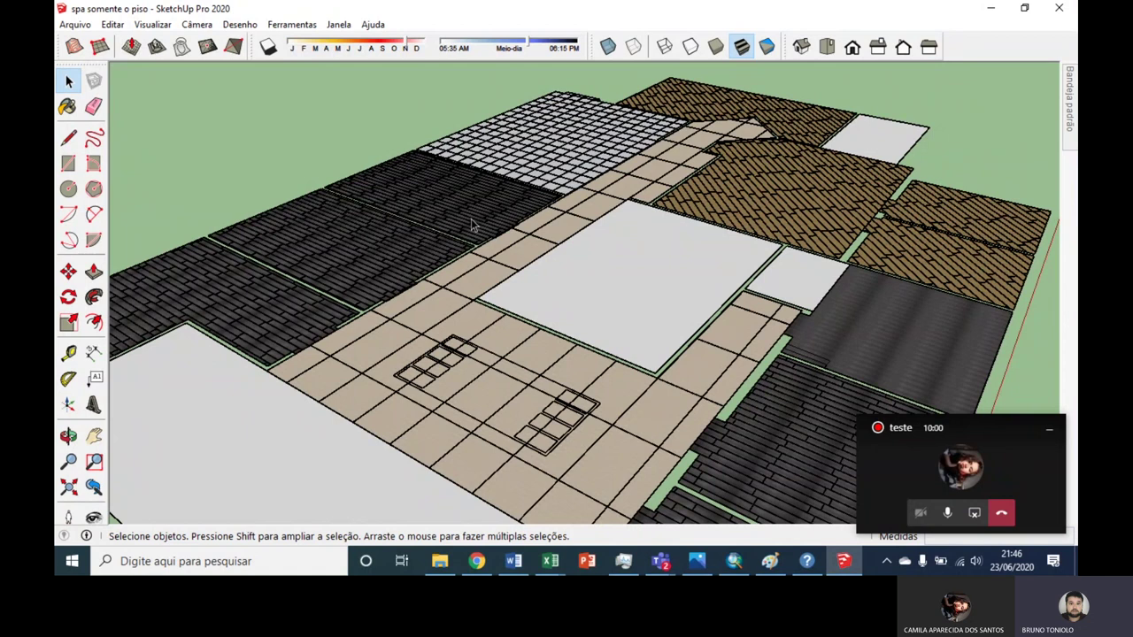
{"action": "middle_click_drag", "start_coordinate": [518, 232], "coordinate": [292, 301]}
{"action": "scroll", "coordinate": [292, 301], "scroll_direction": "up", "scroll_amount": 2}
{"action": "scroll", "coordinate": [390, 241], "scroll_direction": "up", "scroll_amount": 2}
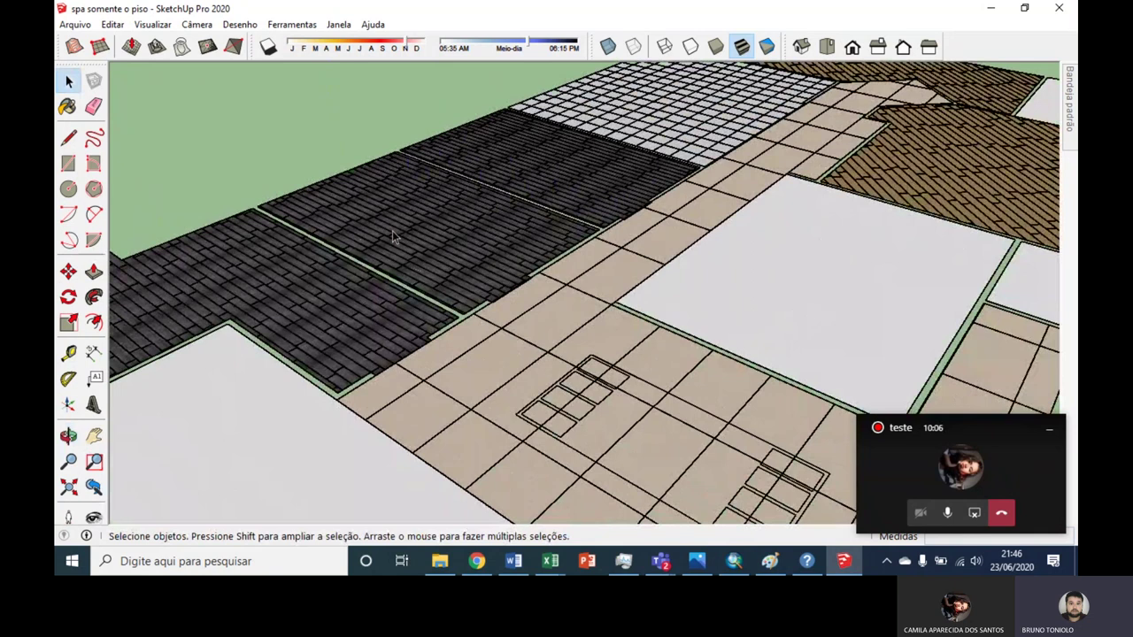
{"action": "mouse_move", "coordinate": [607, 283]}
{"action": "middle_mouse_down"}
{"action": "mouse_move", "coordinate": [531, 313]}
{"action": "mouse_move", "coordinate": [505, 304]}
{"action": "middle_mouse_up"}
{"action": "scroll", "coordinate": [506, 305], "scroll_direction": "down", "scroll_amount": 2}
{"action": "scroll", "coordinate": [596, 308], "scroll_direction": "up", "scroll_amount": 3}
{"action": "mouse_move", "coordinate": [597, 309]}
{"action": "middle_mouse_down"}
{"action": "mouse_move", "coordinate": [541, 299]}
{"action": "mouse_move", "coordinate": [510, 243]}
{"action": "mouse_move", "coordinate": [523, 329]}
{"action": "mouse_move", "coordinate": [598, 412]}
{"action": "middle_mouse_up"}
{"action": "scroll", "coordinate": [510, 244], "scroll_direction": "down", "scroll_amount": 3}
{"action": "scroll", "coordinate": [569, 383], "scroll_direction": "up", "scroll_amount": 3}
{"action": "scroll", "coordinate": [569, 382], "scroll_direction": "down", "scroll_amount": 3}
Step: Orbit higher to view the whole floor plan, then stop sharing the screen in Teams
{"action": "middle_click_drag", "start_coordinate": [545, 429], "coordinate": [518, 241]}
{"action": "scroll", "coordinate": [534, 346], "scroll_direction": "up", "scroll_amount": 3}
{"action": "scroll", "coordinate": [534, 347], "scroll_direction": "down", "scroll_amount": 3}
{"action": "scroll", "coordinate": [514, 231], "scroll_direction": "up", "scroll_amount": 2}
{"action": "scroll", "coordinate": [486, 212], "scroll_direction": "up", "scroll_amount": 2}
{"action": "scroll", "coordinate": [486, 213], "scroll_direction": "down", "scroll_amount": 3}
{"action": "scroll", "coordinate": [518, 240], "scroll_direction": "up", "scroll_amount": 2}
{"action": "scroll", "coordinate": [520, 244], "scroll_direction": "up", "scroll_amount": 2}
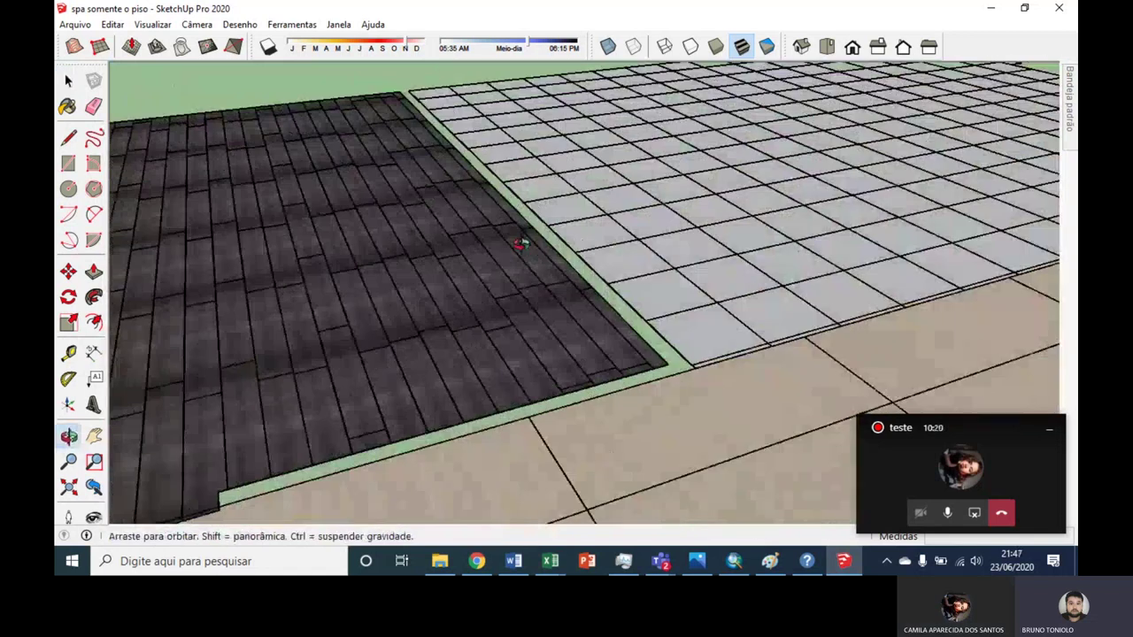
{"action": "scroll", "coordinate": [527, 256], "scroll_direction": "down", "scroll_amount": 2}
{"action": "scroll", "coordinate": [531, 275], "scroll_direction": "down", "scroll_amount": 2}
{"action": "scroll", "coordinate": [505, 283], "scroll_direction": "down", "scroll_amount": 2}
{"action": "scroll", "coordinate": [478, 290], "scroll_direction": "down", "scroll_amount": 2}
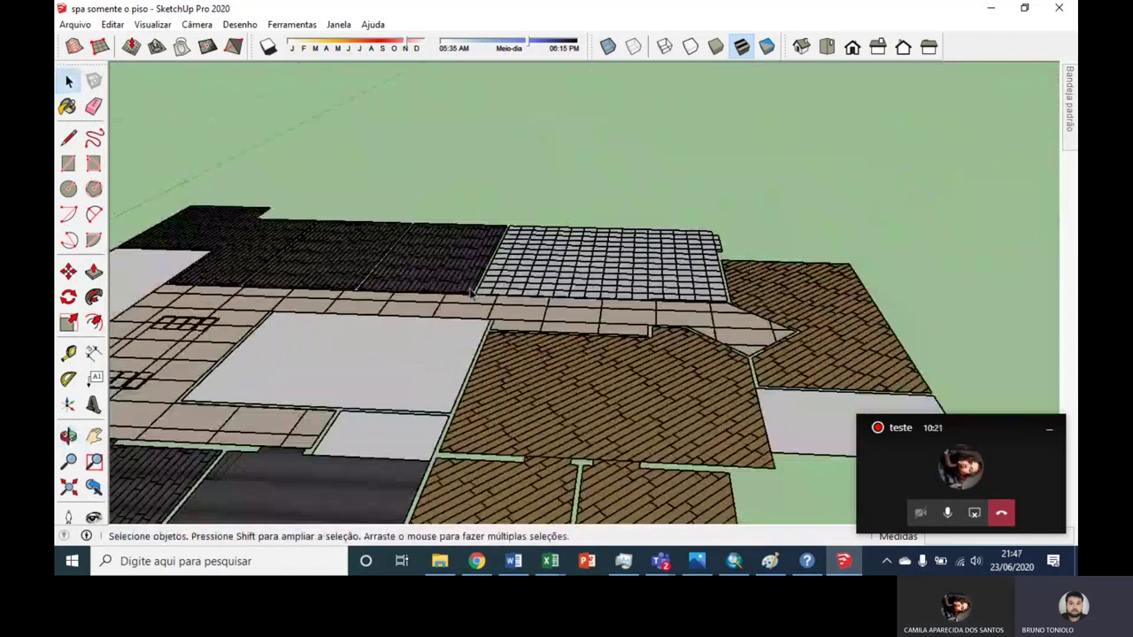
{"action": "scroll", "coordinate": [470, 294], "scroll_direction": "down", "scroll_amount": 3}
{"action": "middle_click_drag", "start_coordinate": [470, 294], "coordinate": [584, 283]}
{"action": "scroll", "coordinate": [612, 277], "scroll_direction": "up", "scroll_amount": 1}
{"action": "scroll", "coordinate": [346, 377], "scroll_direction": "up", "scroll_amount": 2}
{"action": "scroll", "coordinate": [345, 376], "scroll_direction": "up", "scroll_amount": 3}
{"action": "scroll", "coordinate": [346, 373], "scroll_direction": "up", "scroll_amount": 1}
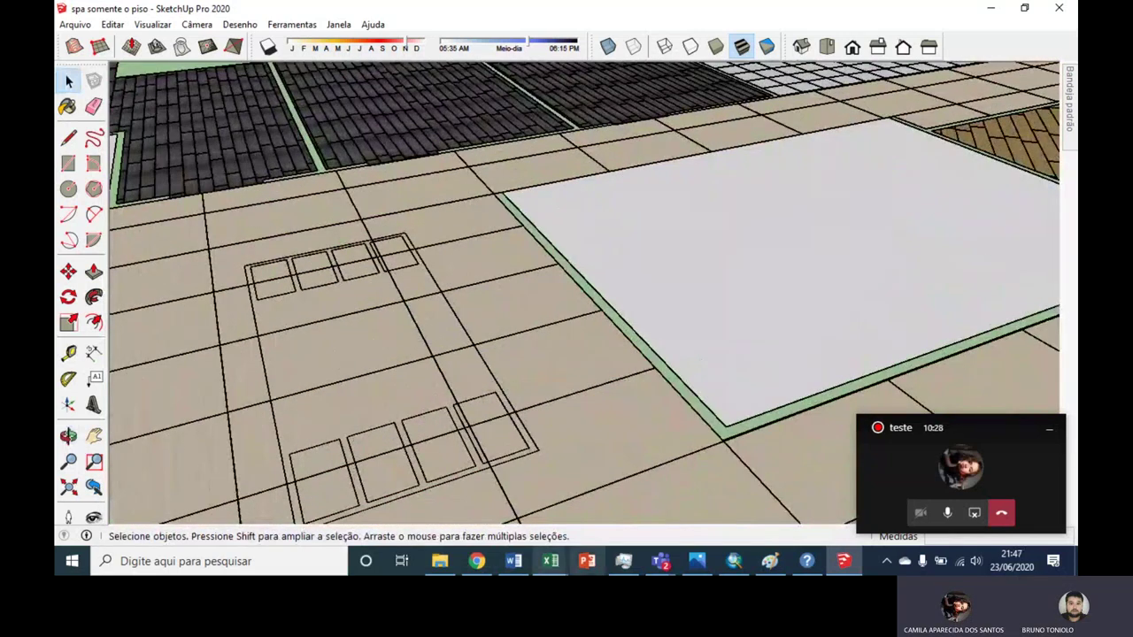
{"action": "left_click", "coordinate": [974, 514]}
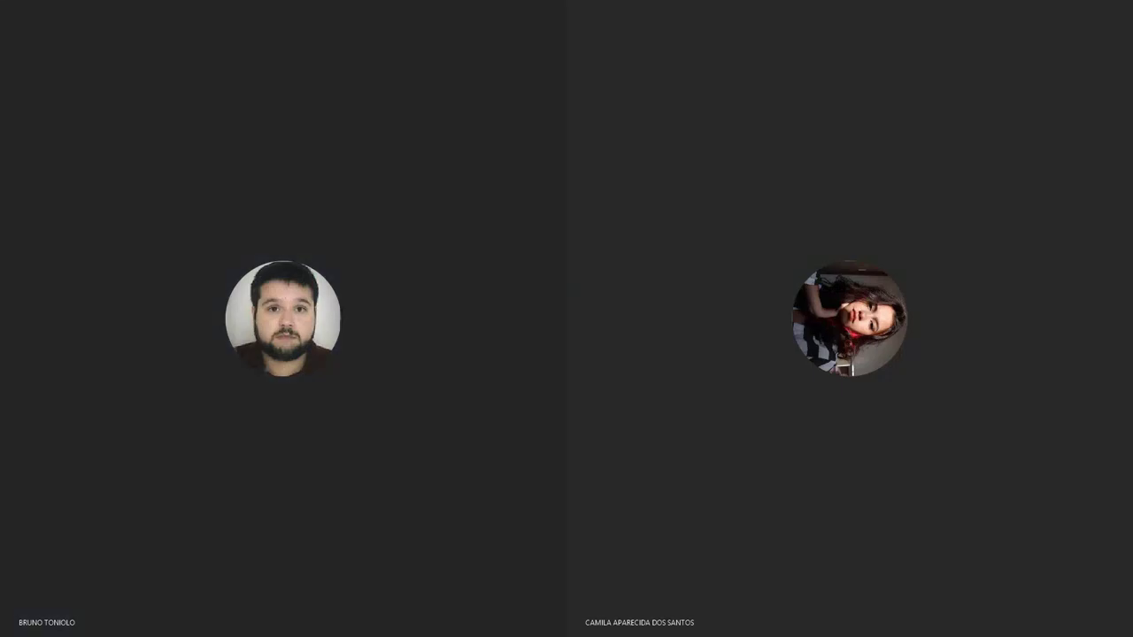